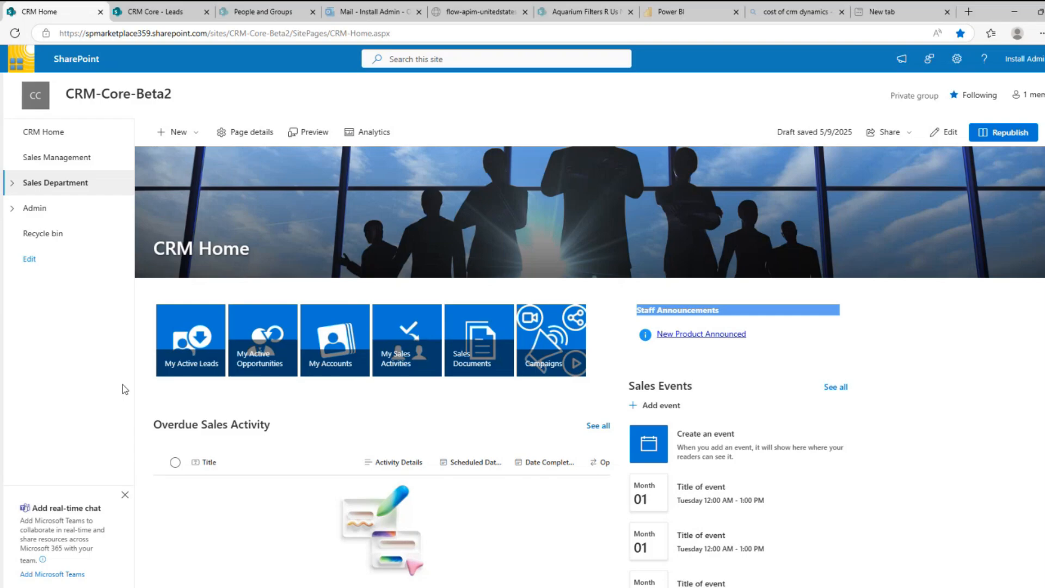
# Browse the Leads list under Sales Department, then switch to the Opportunities list
pyautogui.click(13, 184)
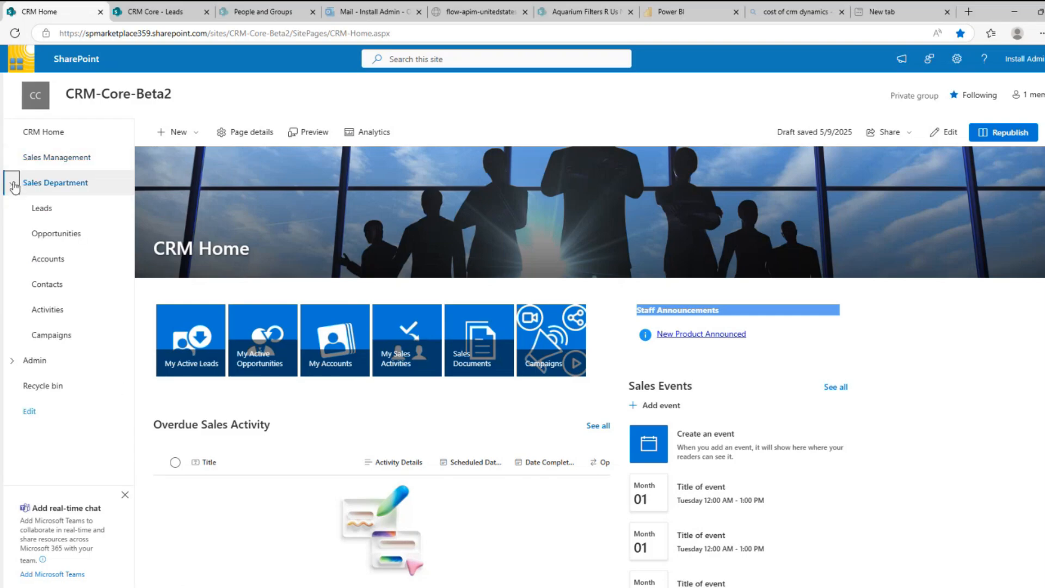
pyautogui.click(34, 210)
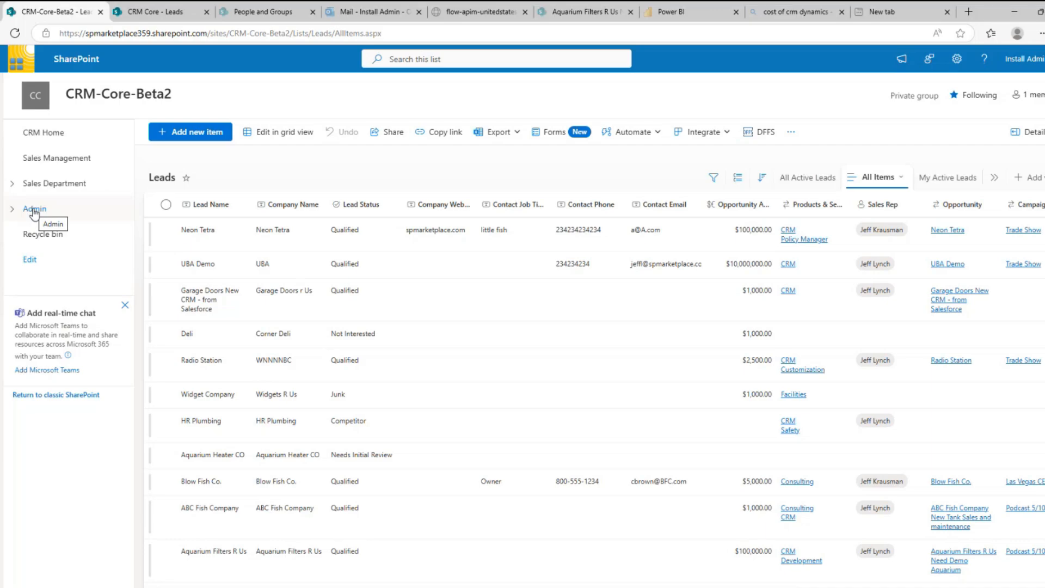
pyautogui.click(13, 186)
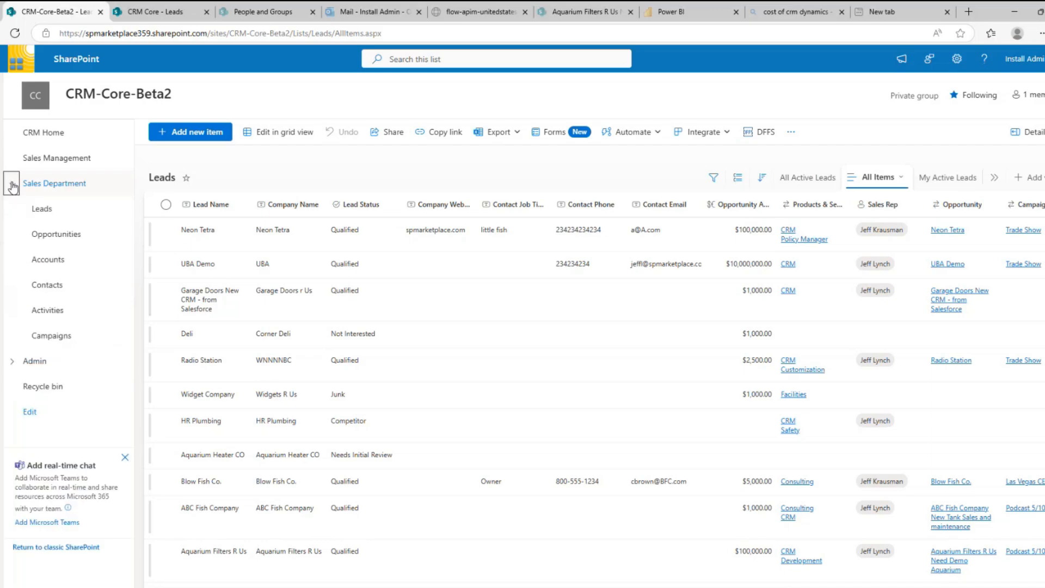
pyautogui.click(50, 237)
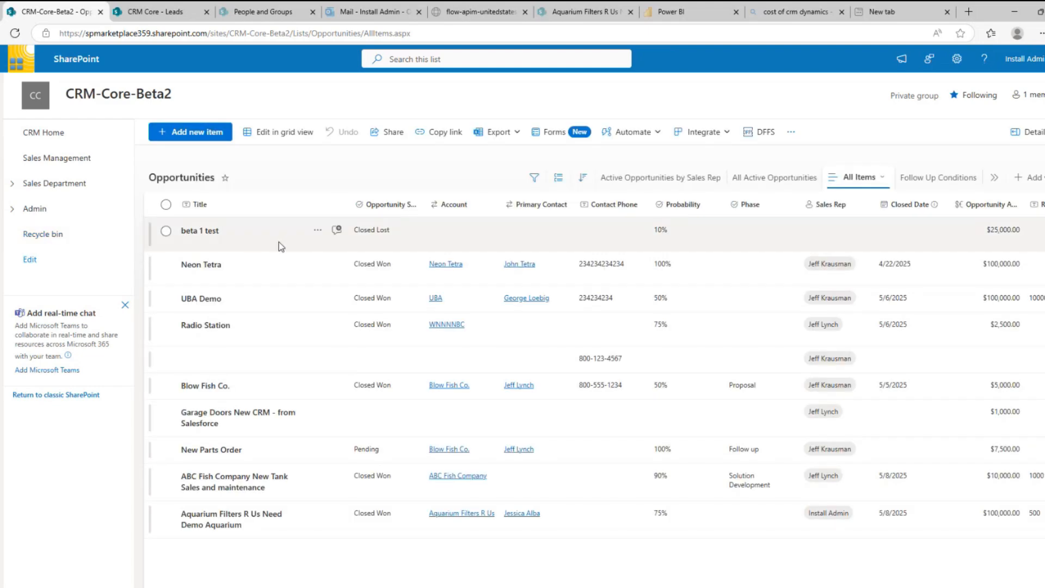
# Review the Neon Tetra opportunity's edit form and status, then go to the Accounts list
pyautogui.click(166, 266)
pyautogui.click(258, 135)
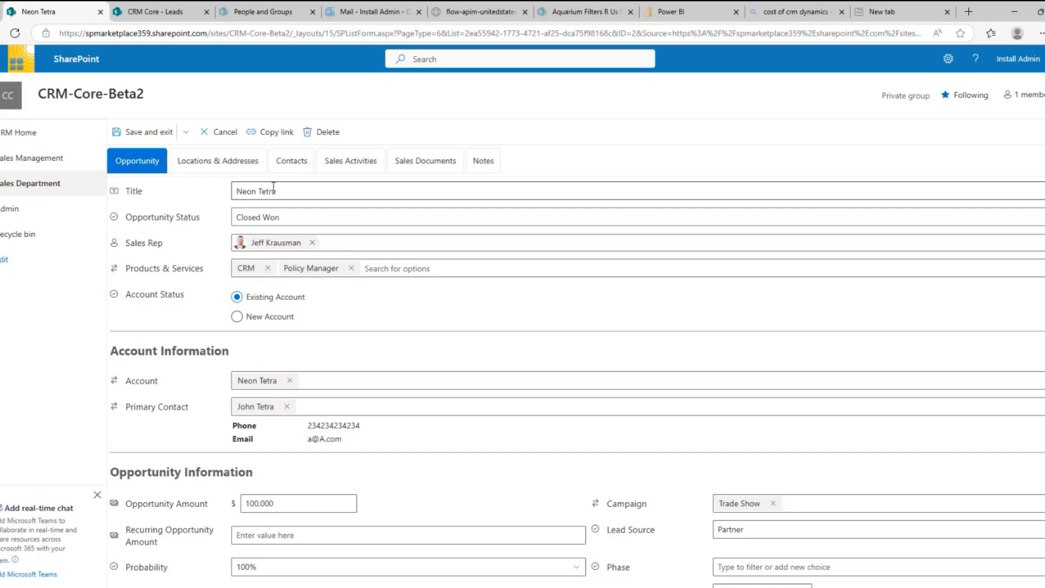
pyautogui.click(280, 217)
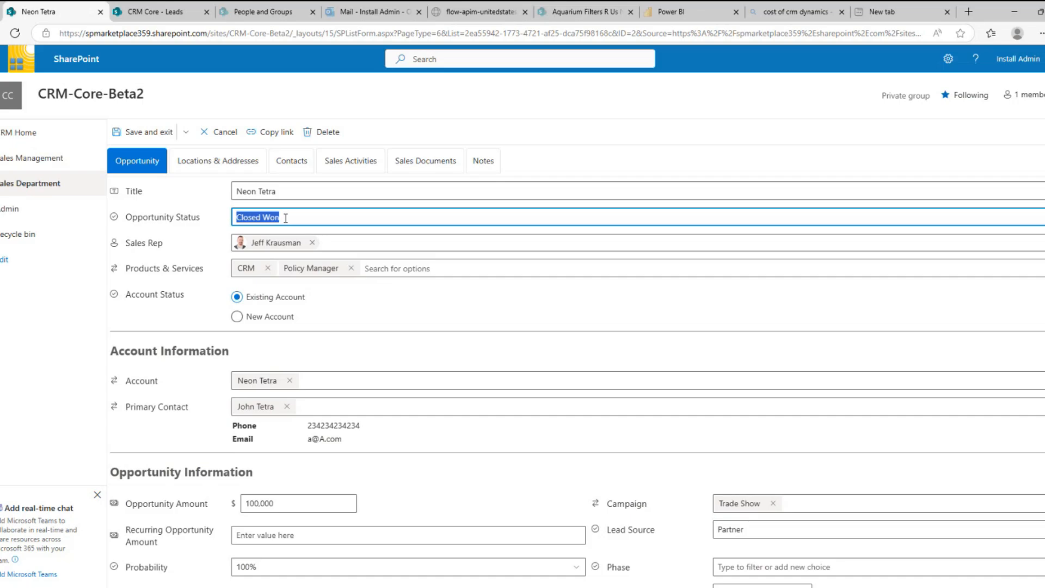
pyautogui.click(15, 188)
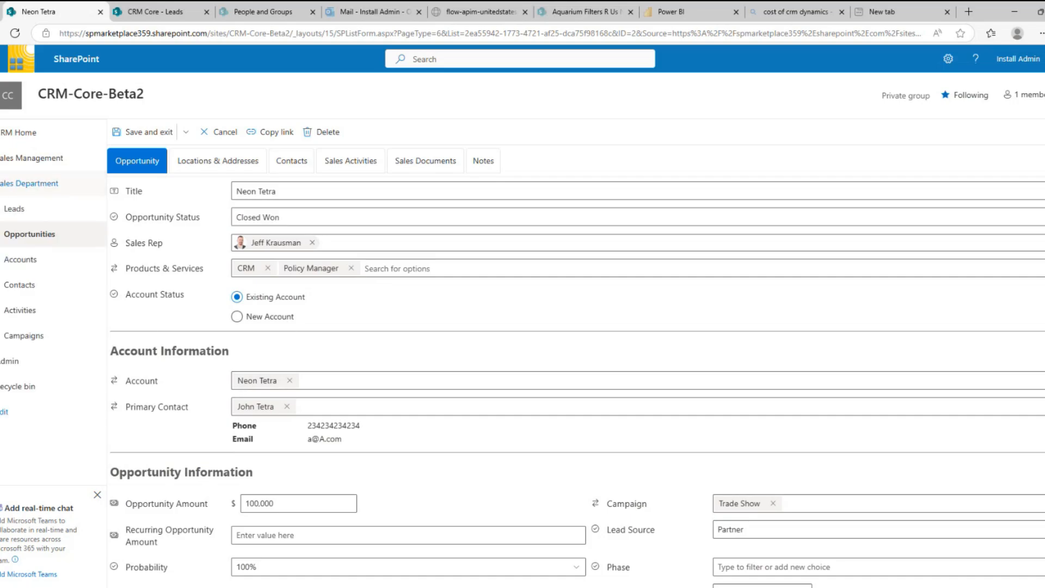
pyautogui.click(29, 260)
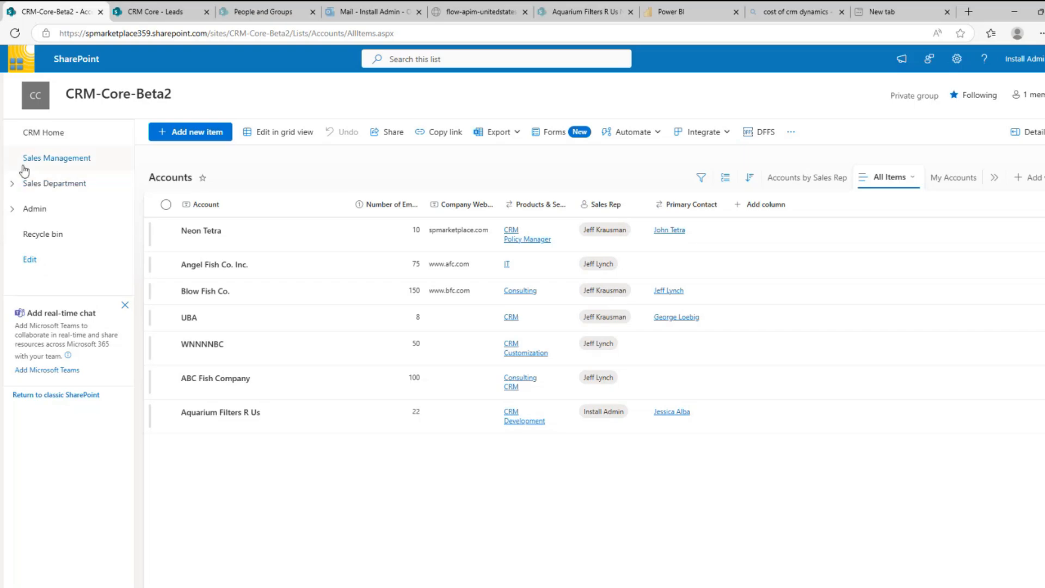
# Return to CRM Home and go to the Sales Management page
pyautogui.click(34, 133)
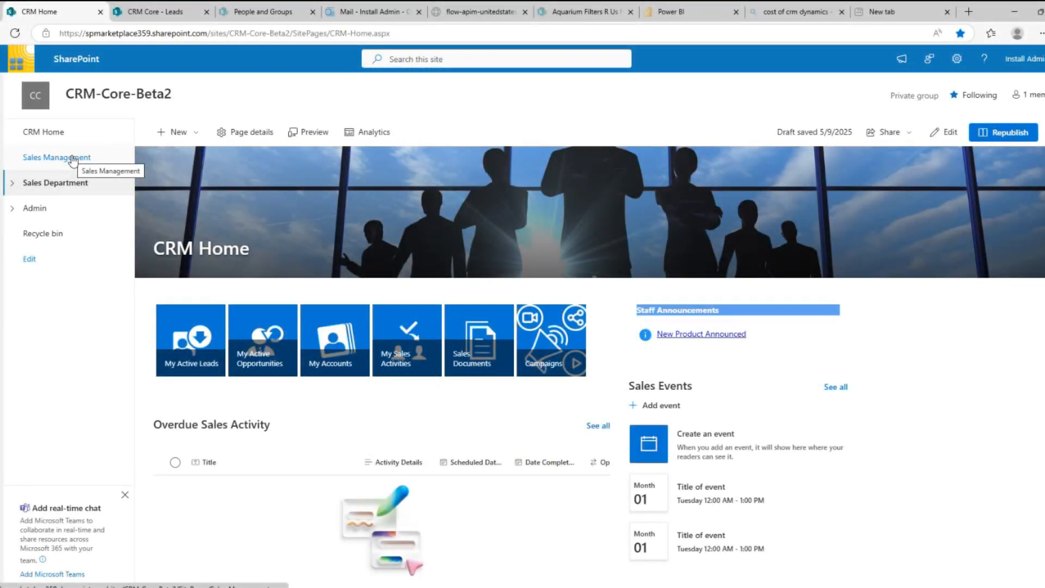
pyautogui.click(72, 158)
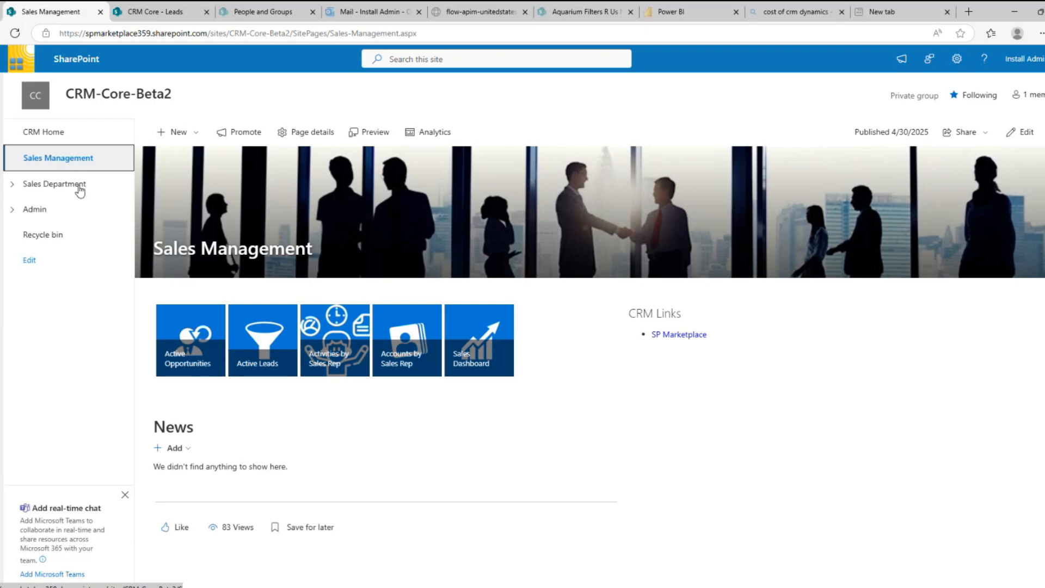
# Check the Active Leads and Activities by Sales Rep views, then launch the Sales Dashboard report
pyautogui.click(258, 362)
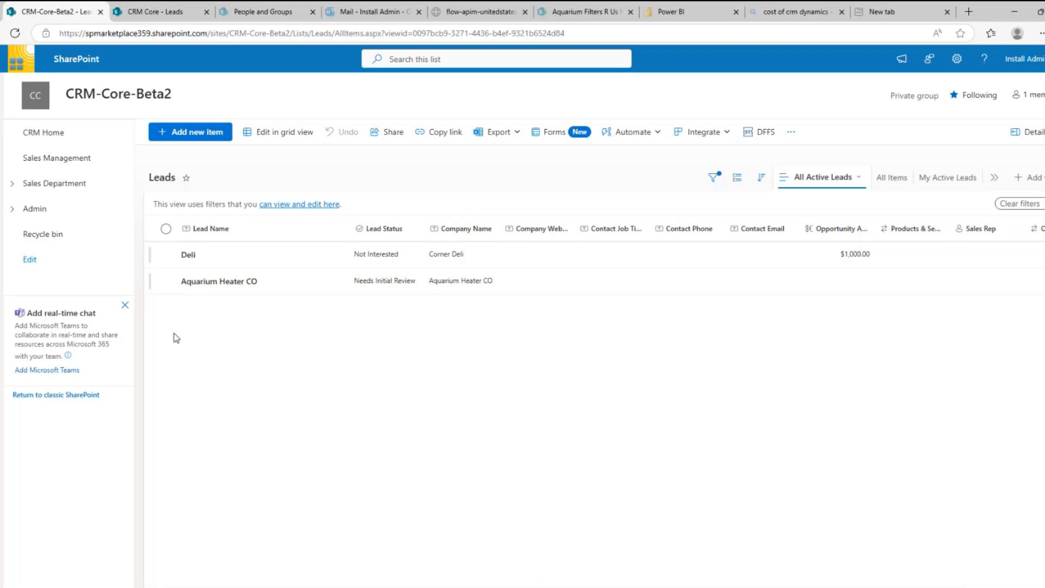
pyautogui.click(45, 163)
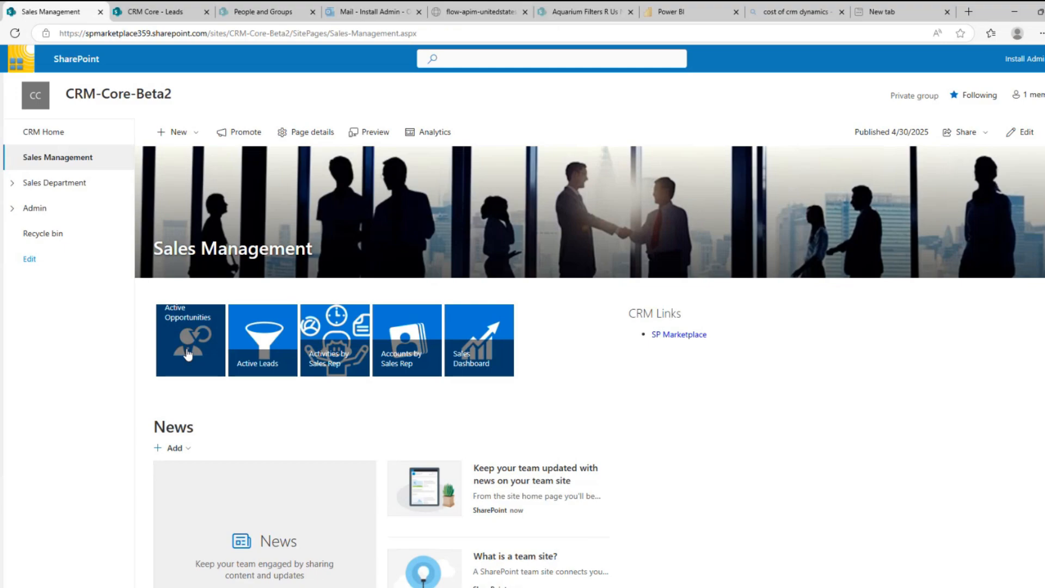
pyautogui.click(331, 358)
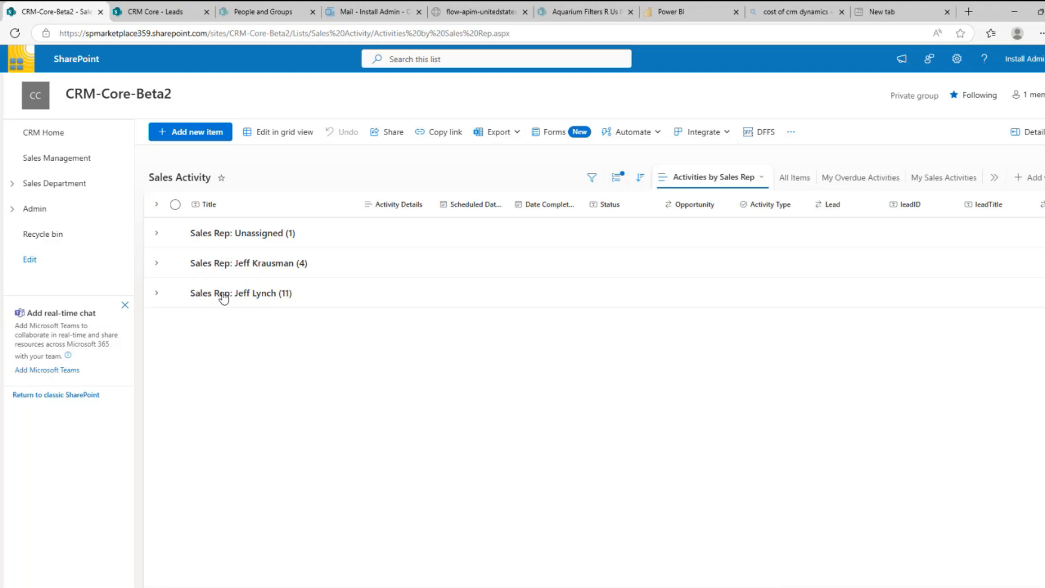
pyautogui.click(68, 161)
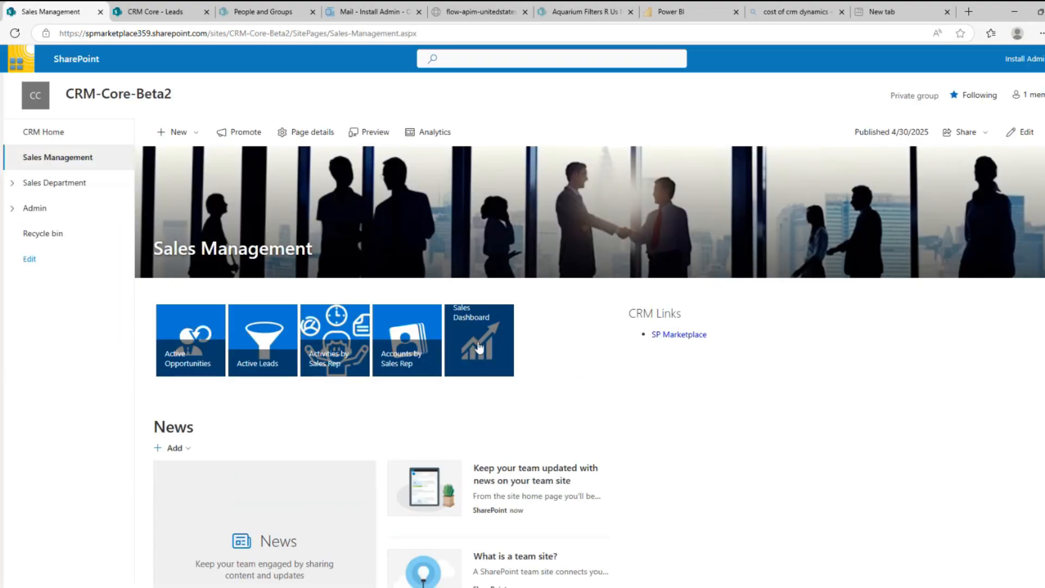
pyautogui.click(479, 347)
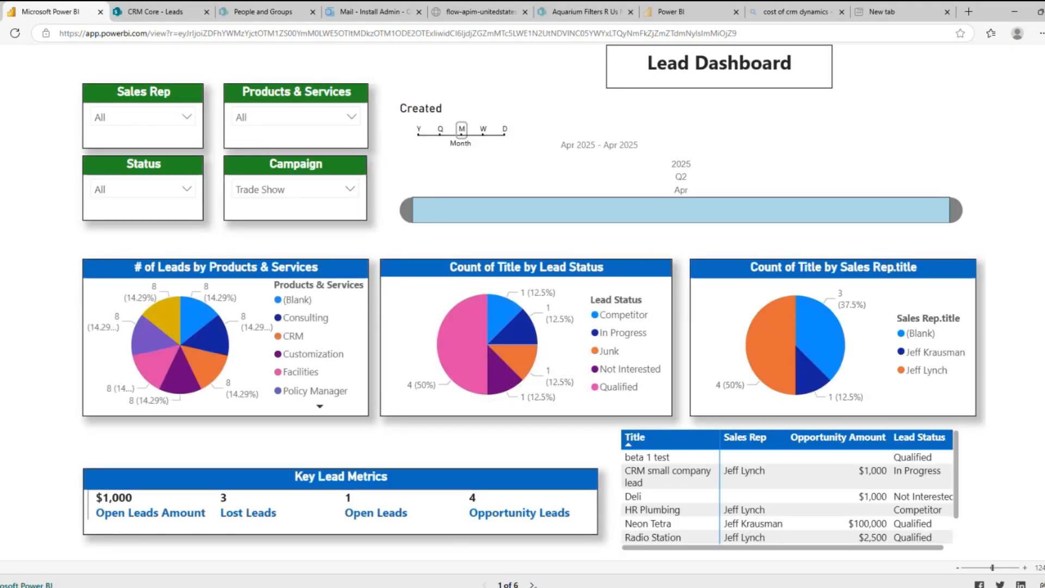
# Page forward to the Opportunity Dashboard and Opportunity Details report pages, reaching page 3 of 6
pyautogui.click(532, 584)
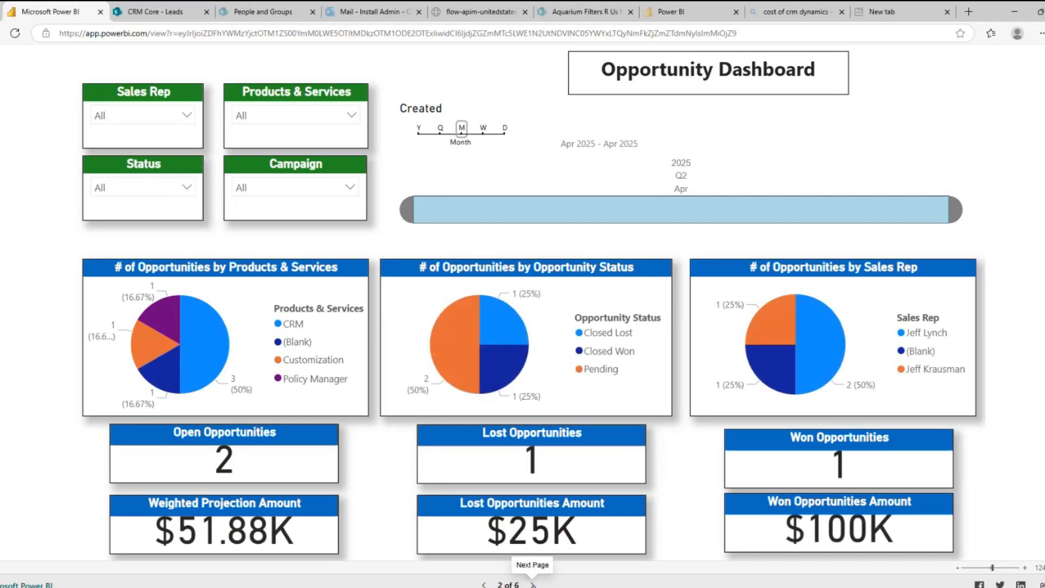
pyautogui.click(533, 583)
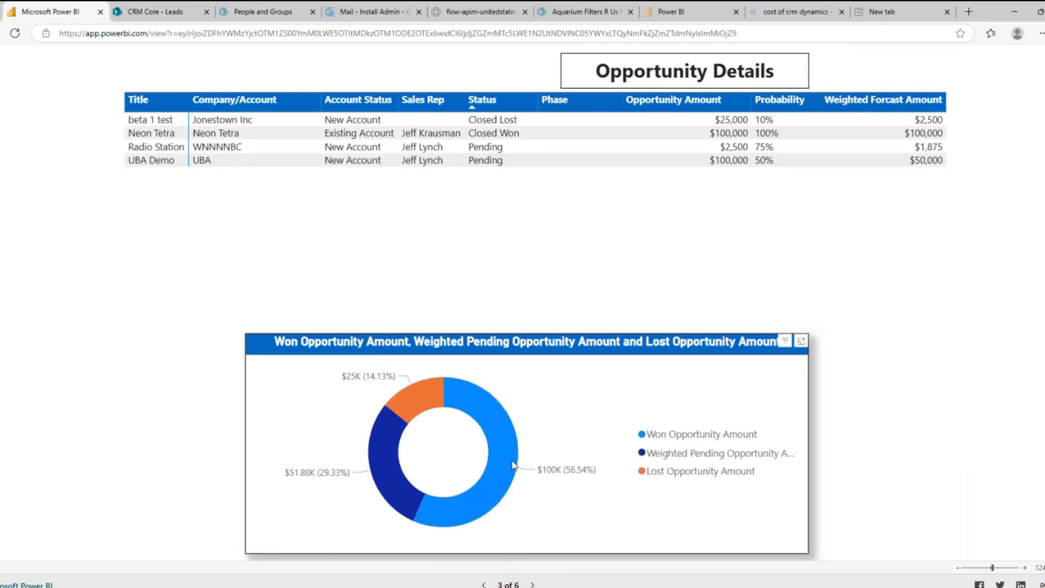
pyautogui.moveTo(513, 464)
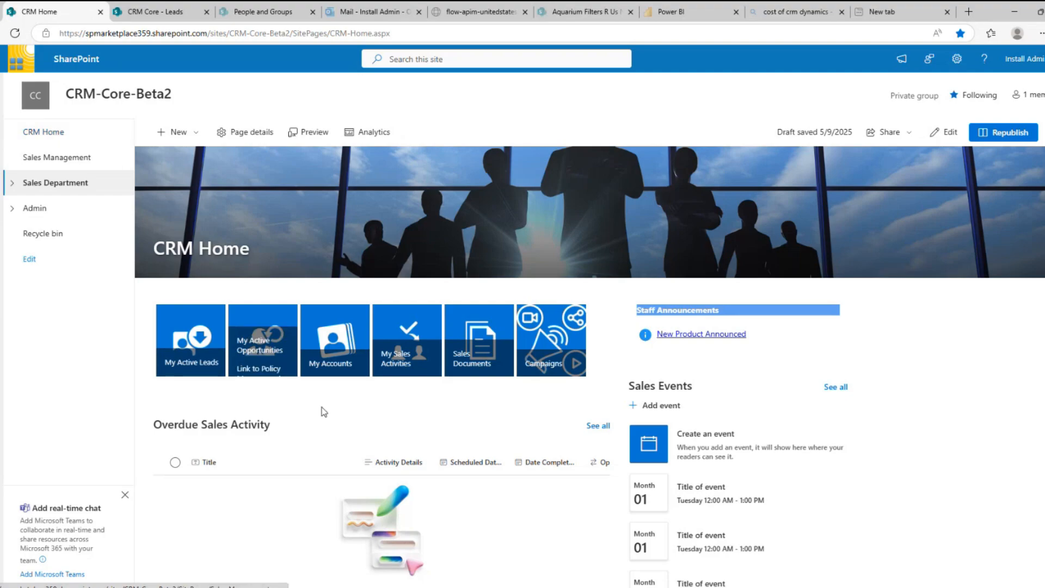
# View the four active campaigns from CRM Home and start a new campaign item
pyautogui.click(543, 350)
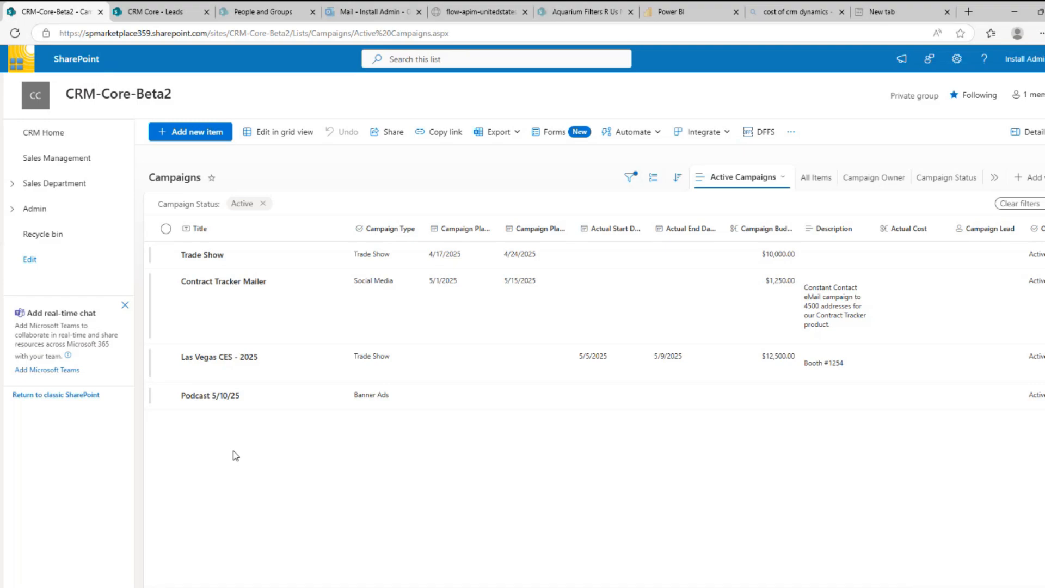
pyautogui.click(189, 137)
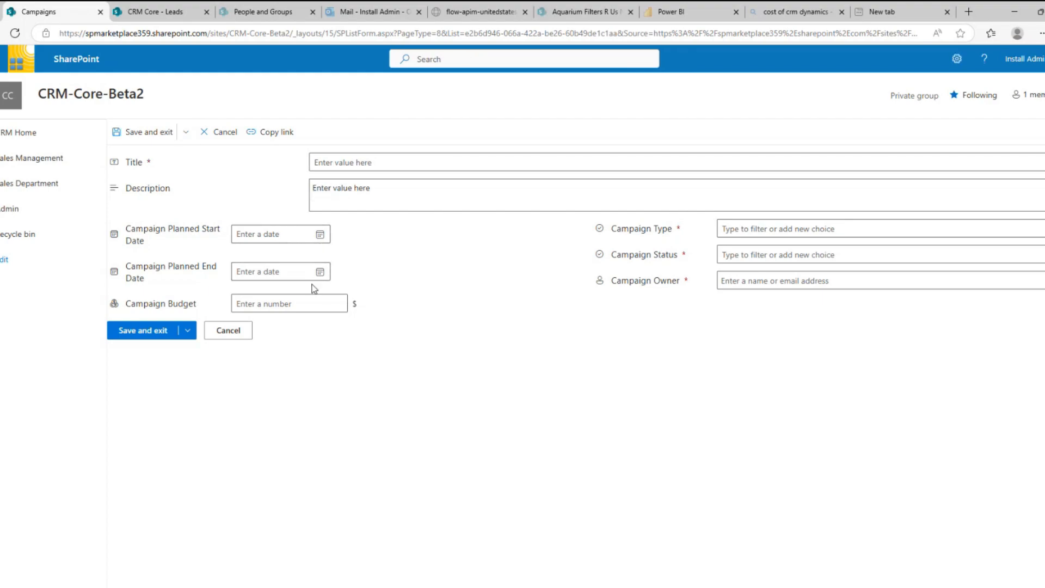
# Look over the Campaign Type and Campaign Status choices, then cancel the new campaign unsaved
pyautogui.click(824, 228)
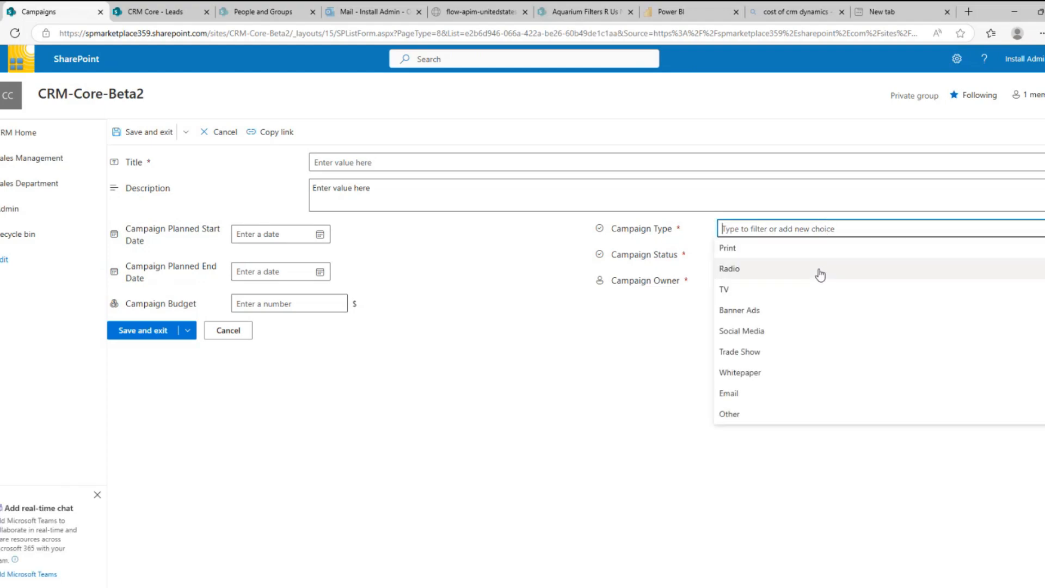
pyautogui.click(650, 358)
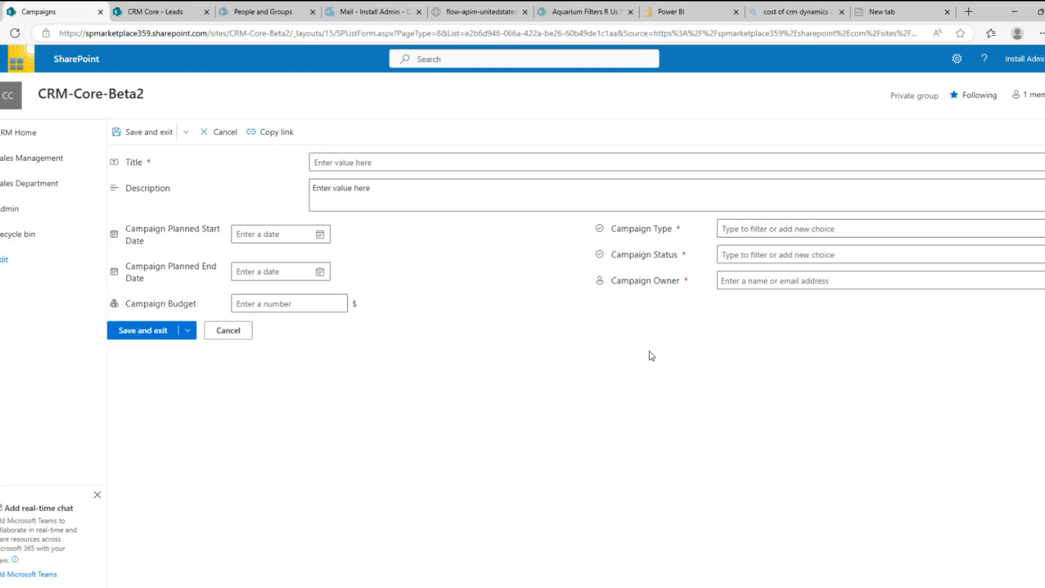
pyautogui.click(731, 255)
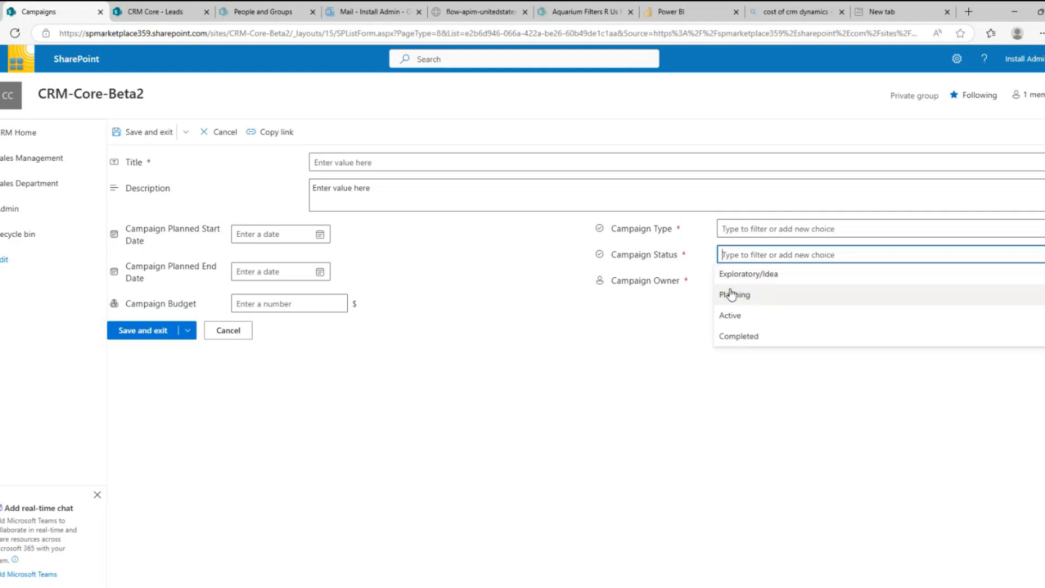
pyautogui.click(645, 377)
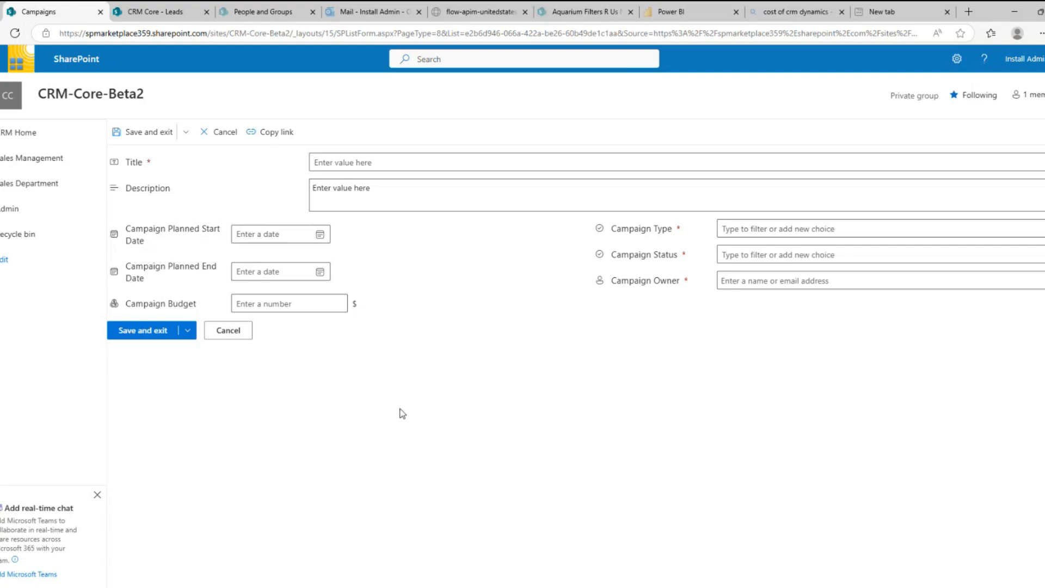
pyautogui.click(229, 333)
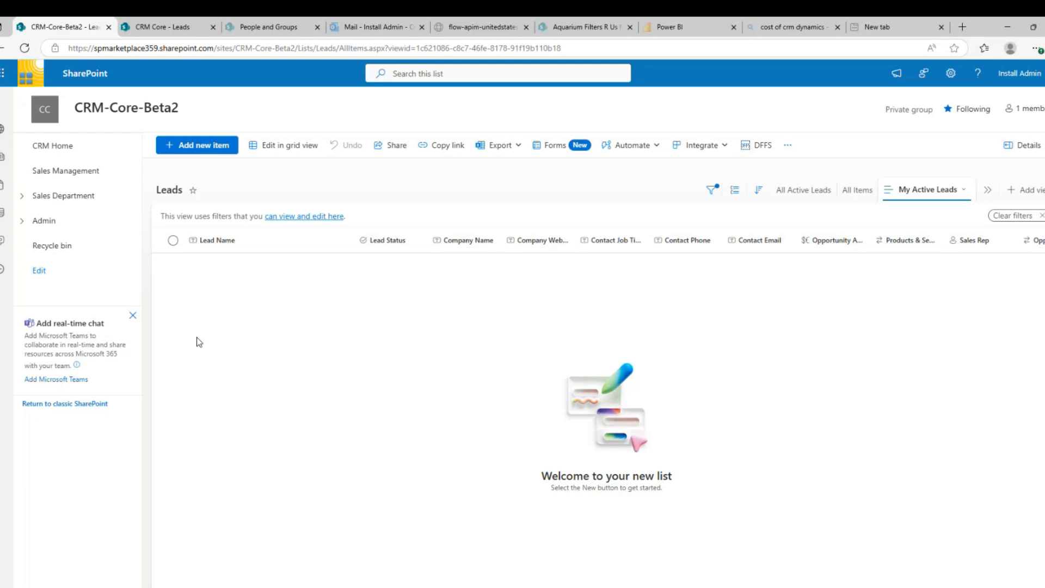
# Start a lead for ABC ACME with Needs Initial Review status, $100 amount and Trade Show campaign
pyautogui.click(202, 147)
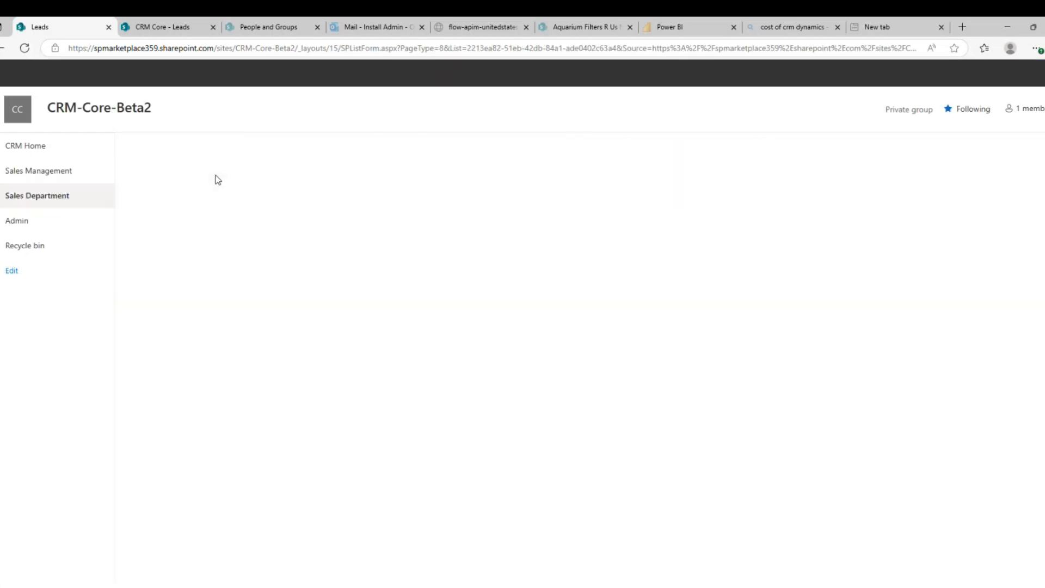
pyautogui.click(248, 202)
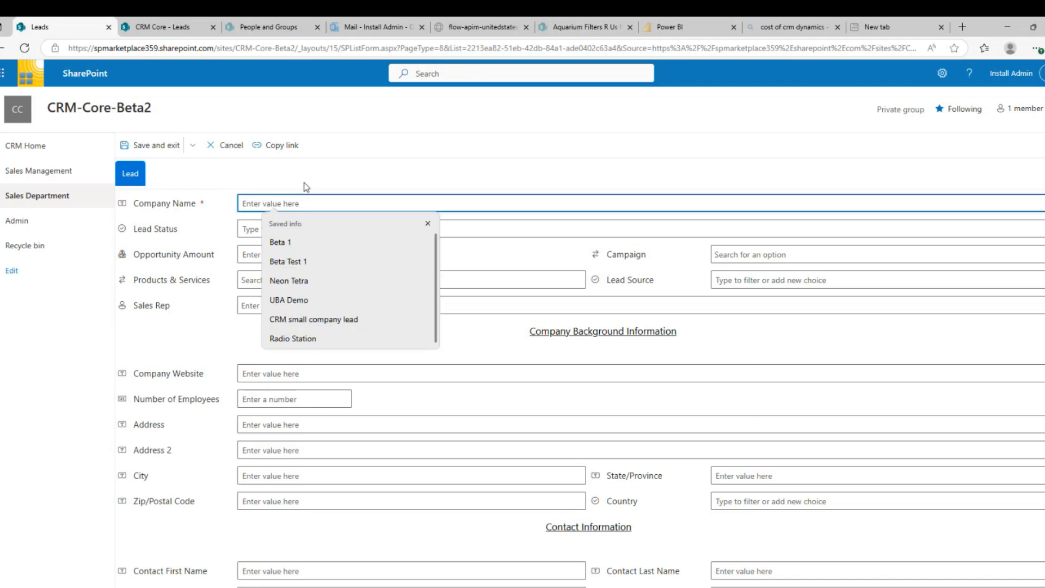
pyautogui.write('ABC ')
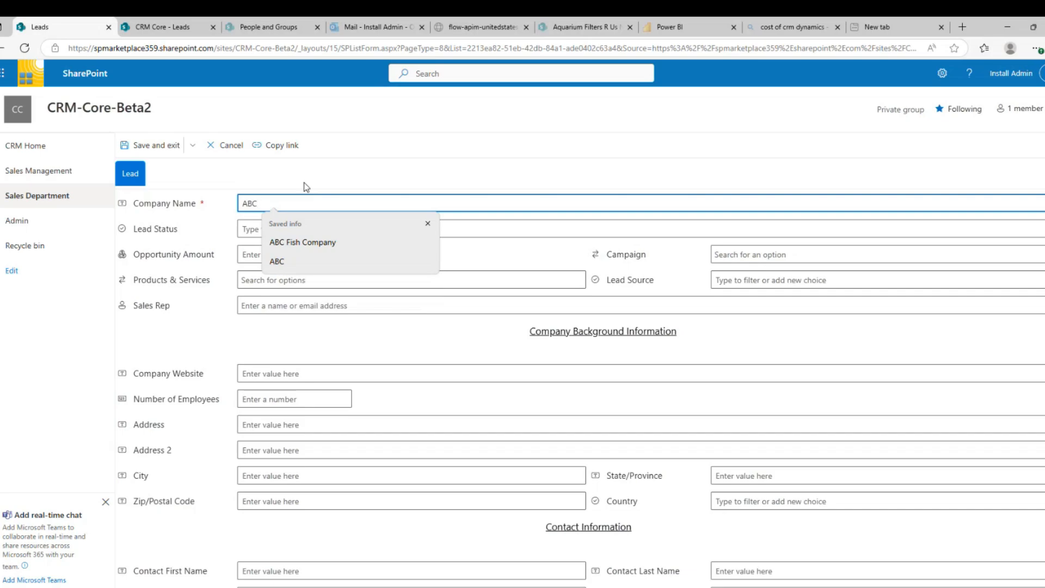
pyautogui.write('ACE')
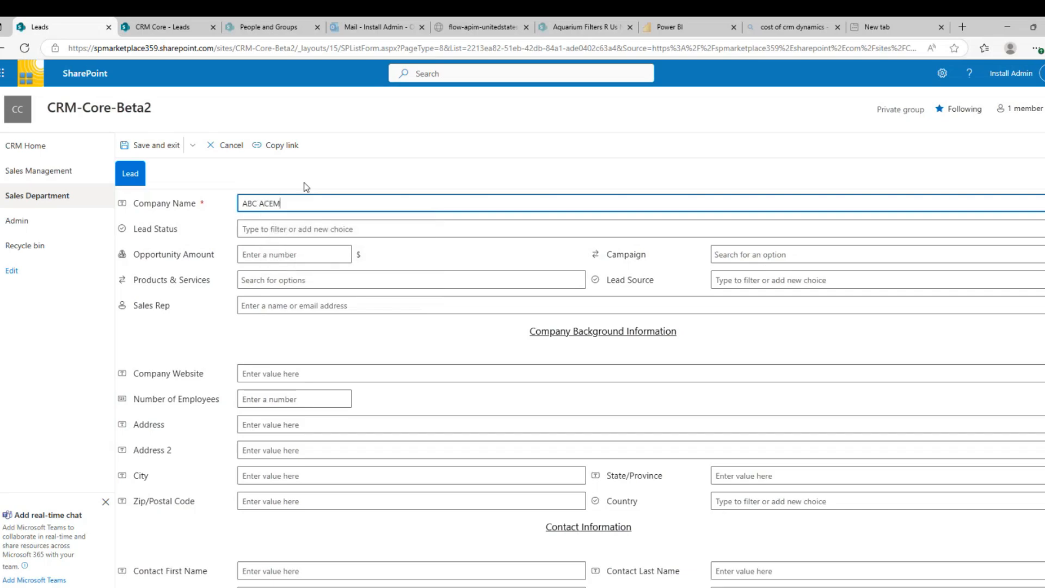
pyautogui.press('BackSpace')
pyautogui.write('m')
pyautogui.click(284, 229)
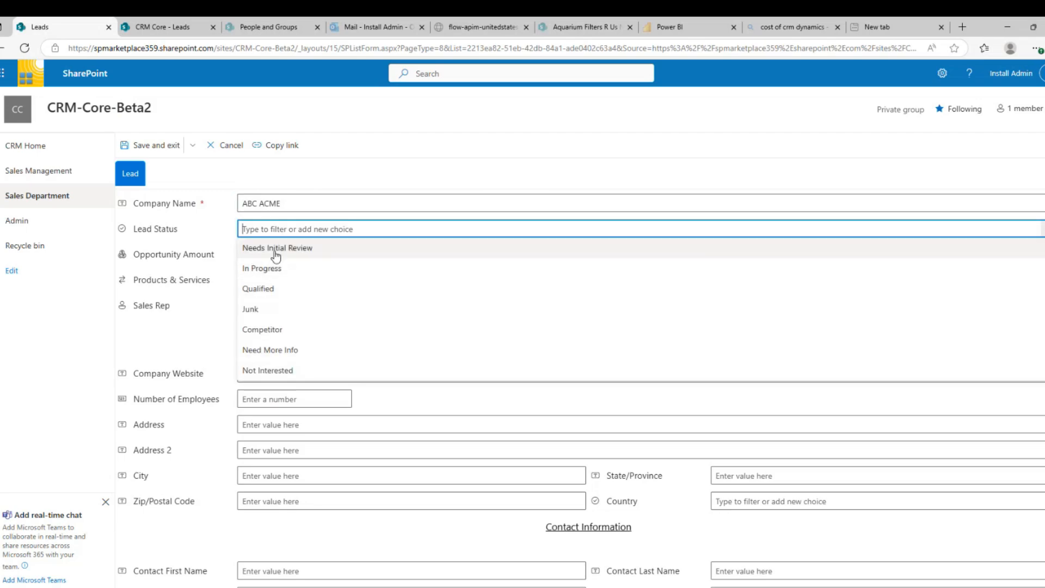
pyautogui.click(276, 249)
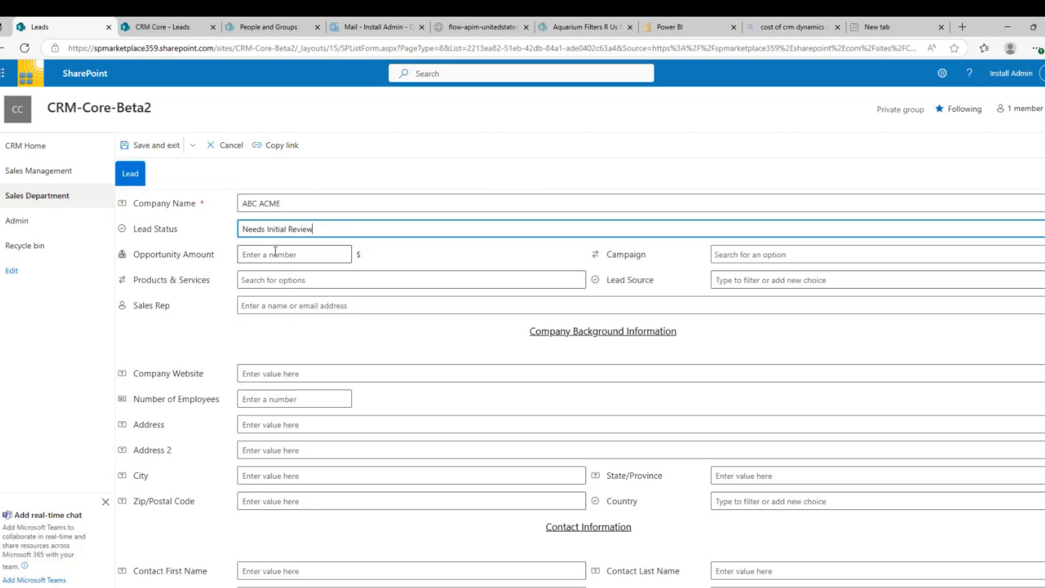
pyautogui.click(275, 253)
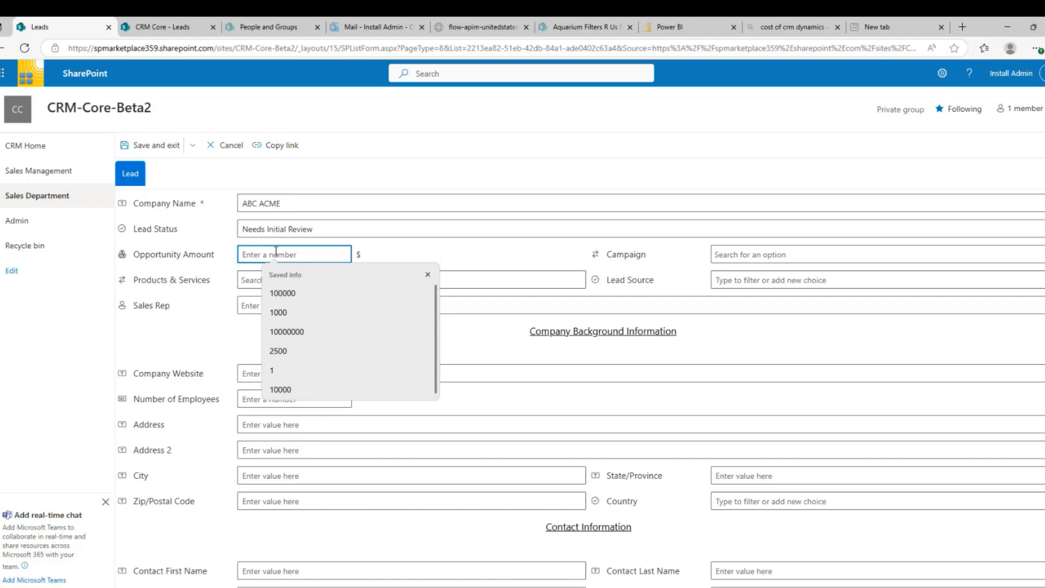
pyautogui.write('100')
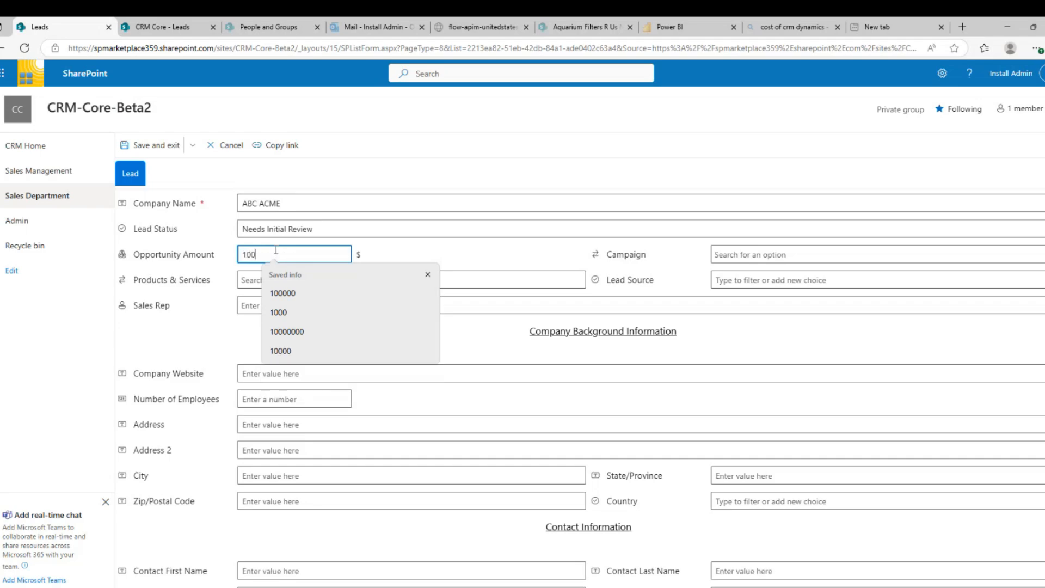
pyautogui.click(776, 254)
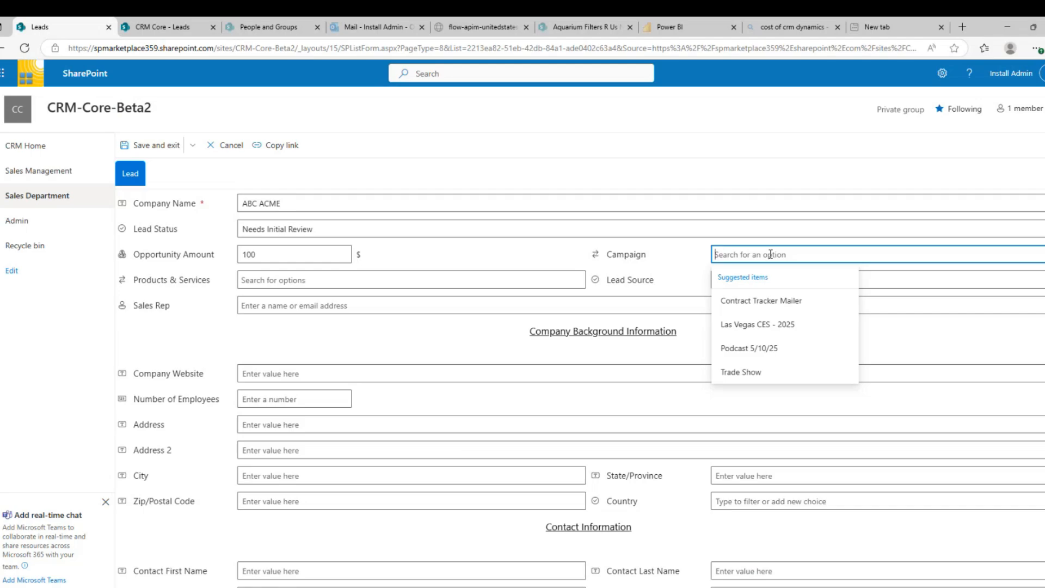
pyautogui.click(746, 375)
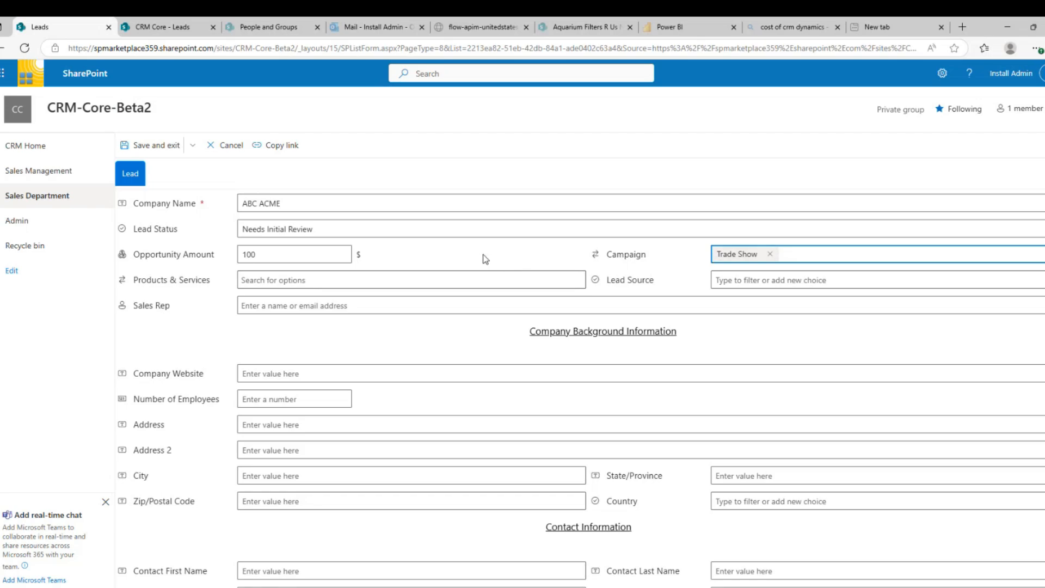
# Add Consulting and CRM products, set lead source Trade Show, and assign the suggested colleague as sales rep
pyautogui.click(315, 281)
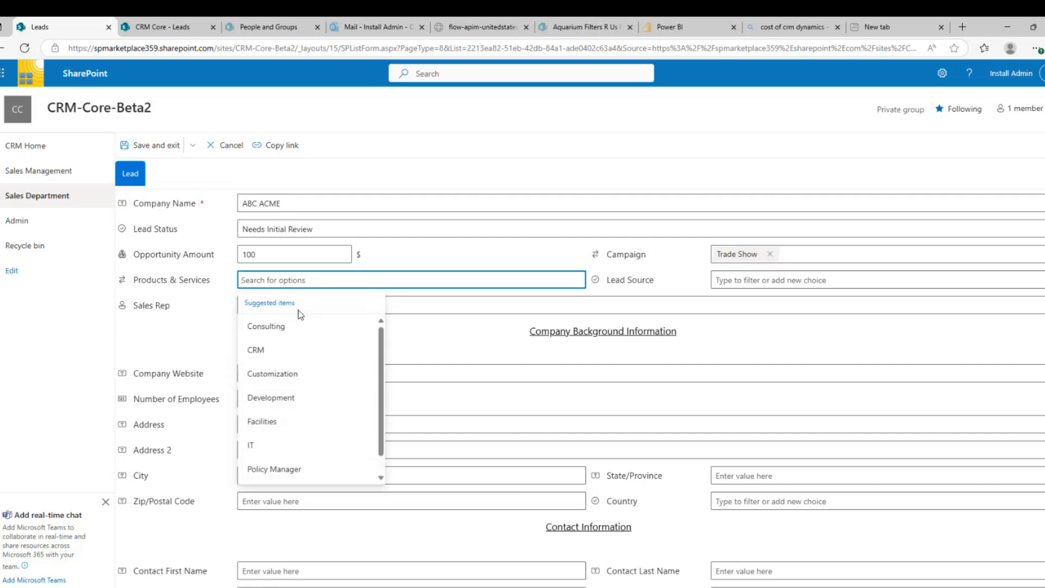
pyautogui.click(286, 328)
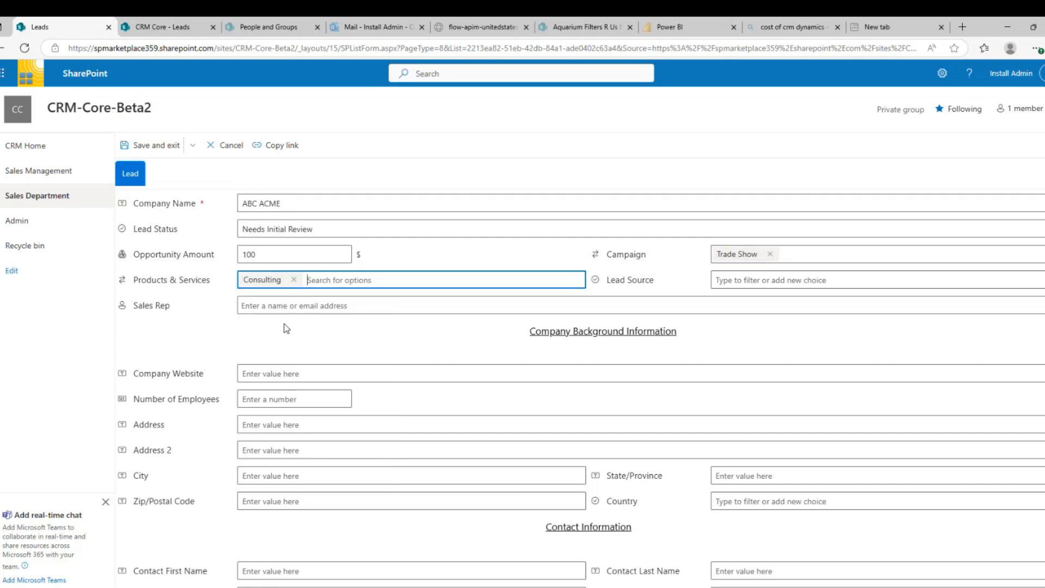
pyautogui.click(336, 278)
pyautogui.click(320, 328)
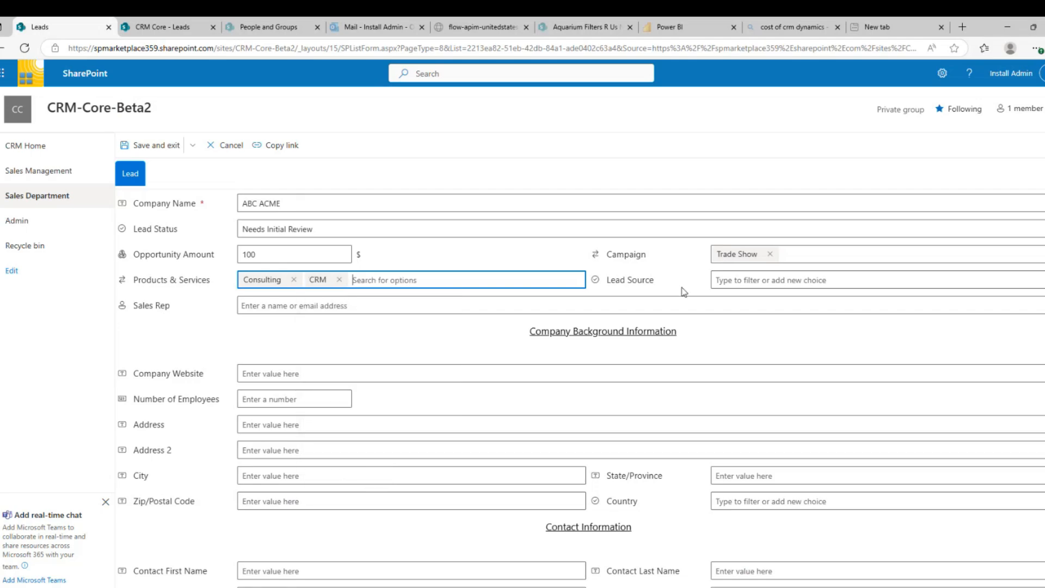
pyautogui.click(796, 277)
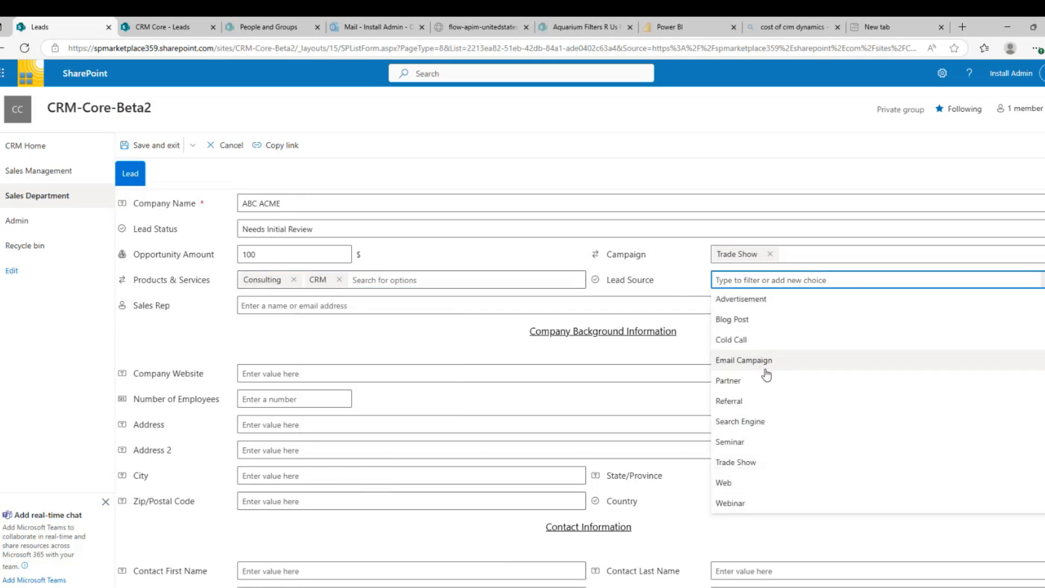
pyautogui.click(741, 463)
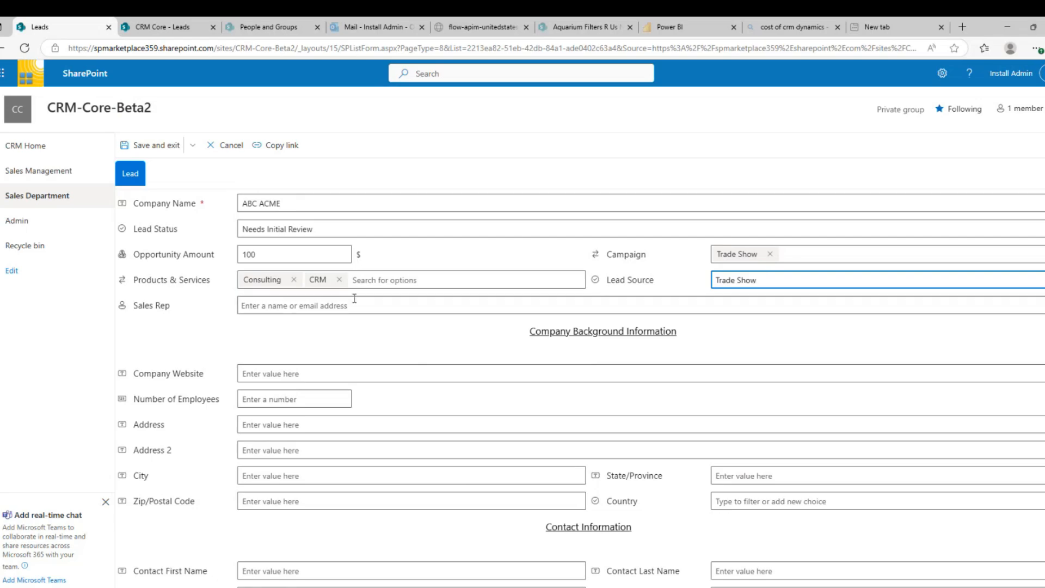
pyautogui.click(337, 305)
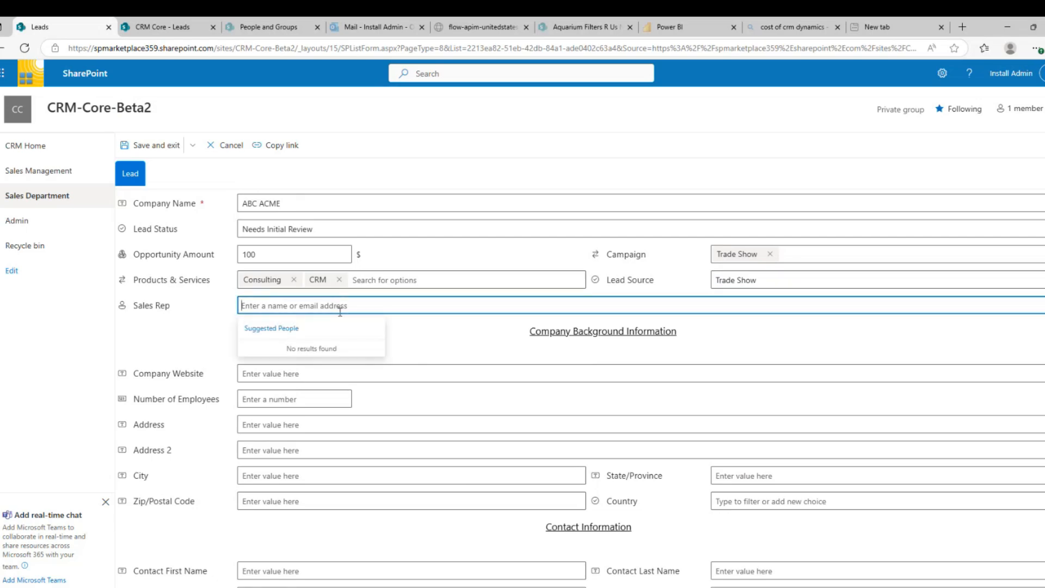
pyautogui.write('jeff l')
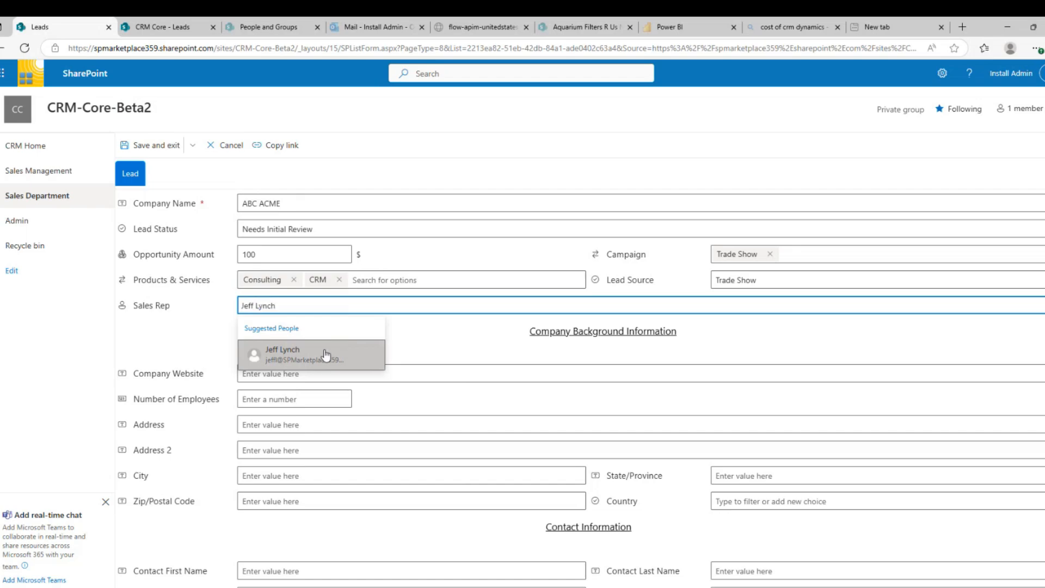
pyautogui.click(325, 353)
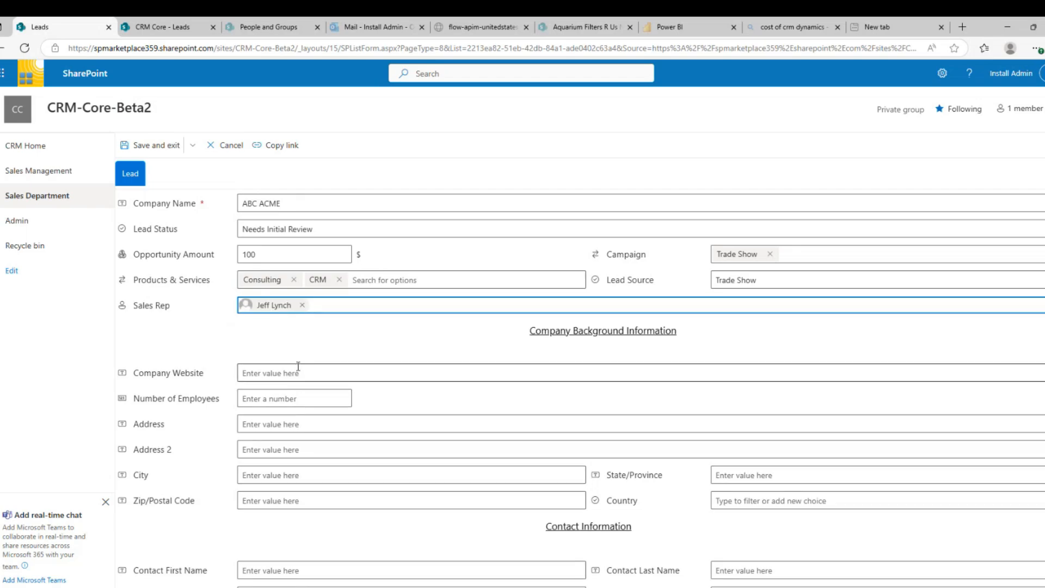
# Enter 50 employees and address 123 street name, city name, TX, zip 234234, United States
pyautogui.click(294, 402)
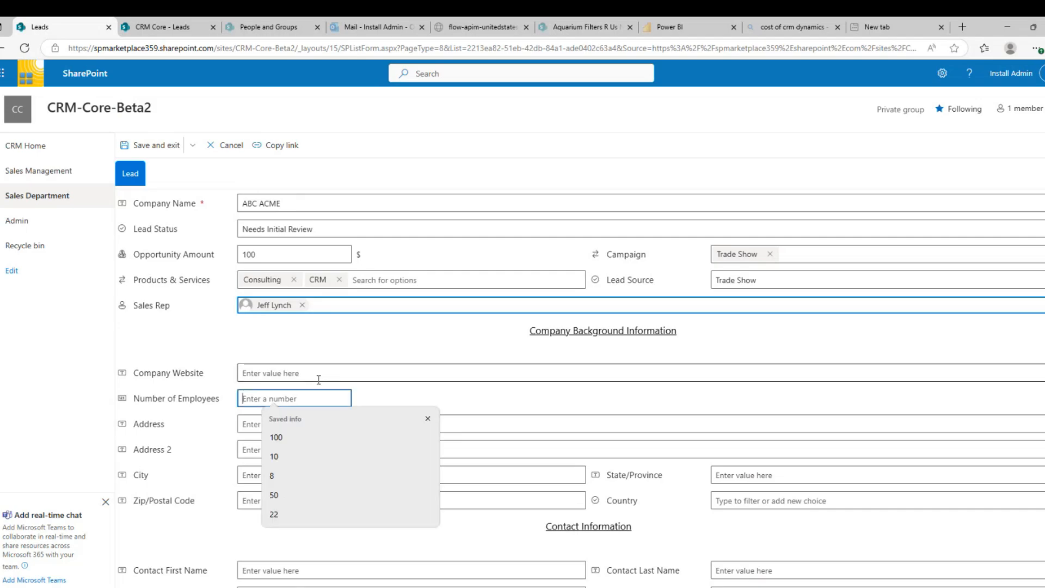
pyautogui.write('50')
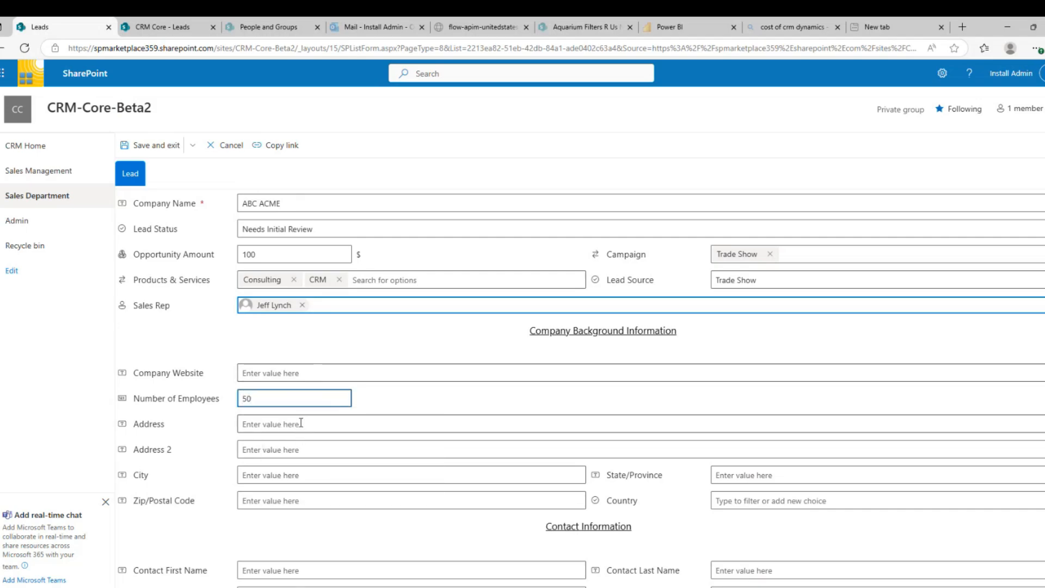
pyautogui.click(300, 423)
pyautogui.write('123 ')
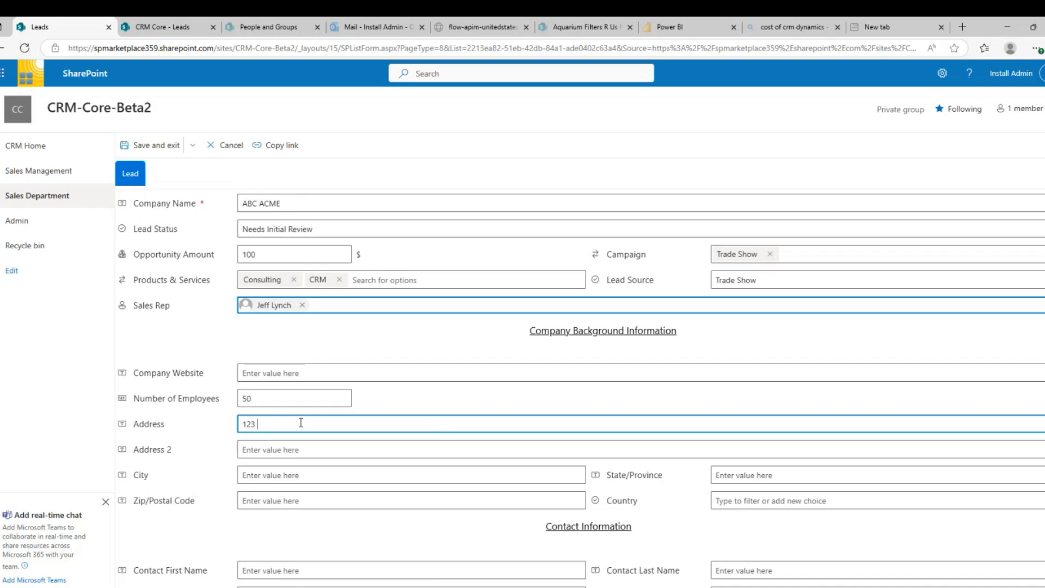
pyautogui.write('street name')
pyautogui.press('Tab')
pyautogui.press('Tab')
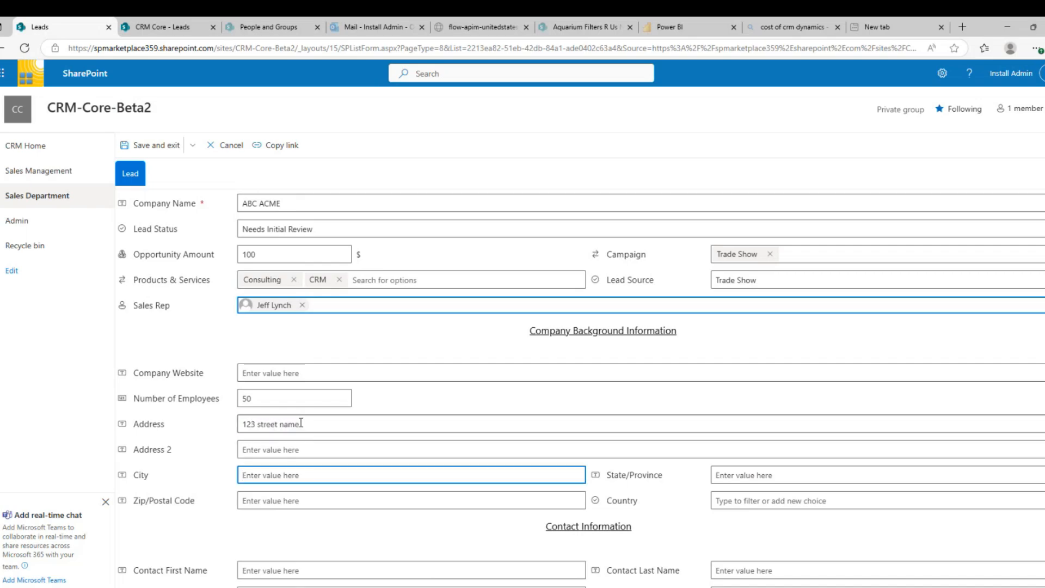
pyautogui.write('city name')
pyautogui.press('Tab')
pyautogui.write('TX')
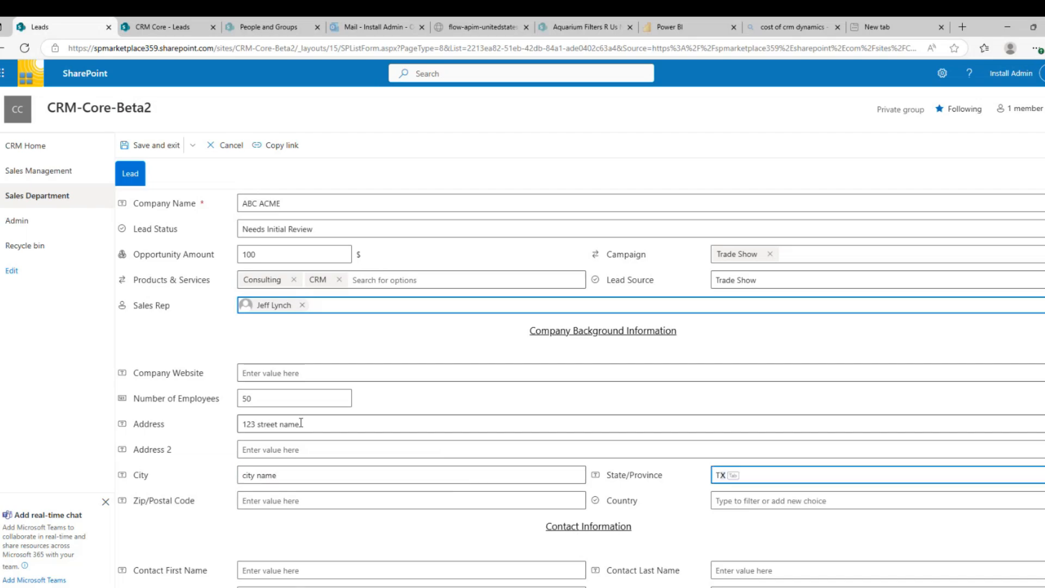
pyautogui.press('Tab')
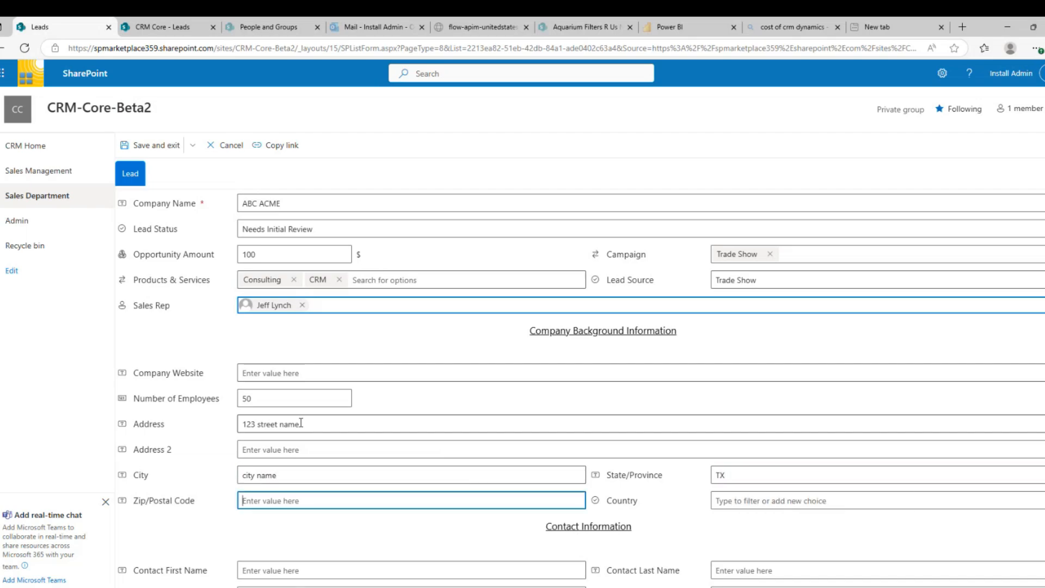
pyautogui.write('234')
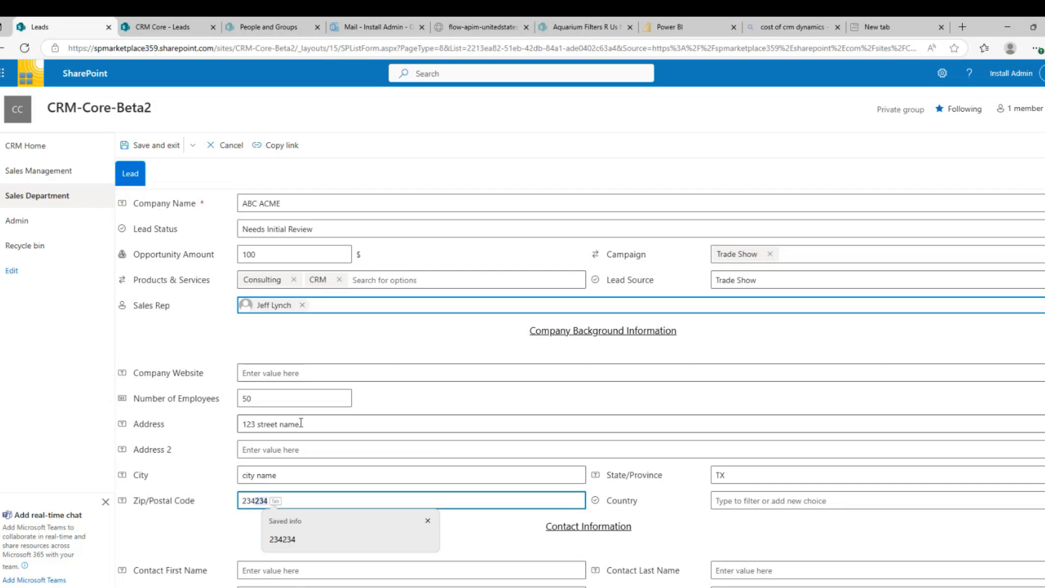
pyautogui.press('Tab')
pyautogui.write('U')
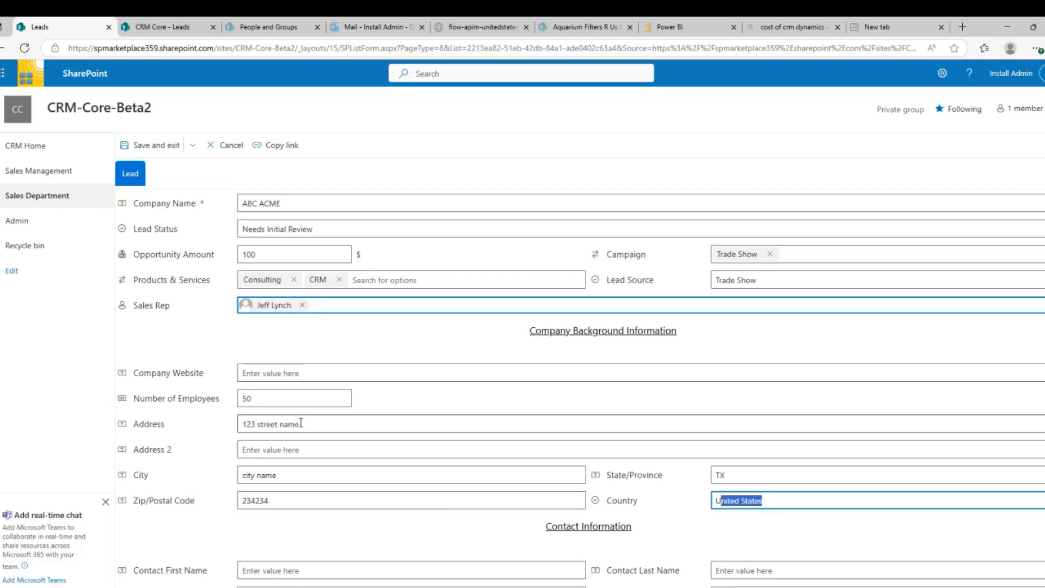
pyautogui.press('Tab')
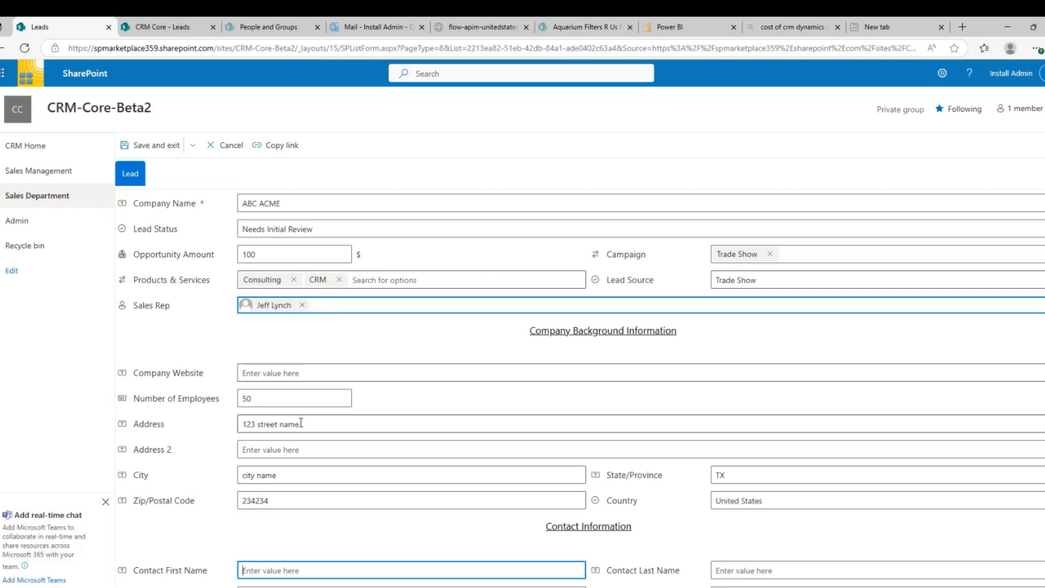
# Fill in the contact's first and last name, e-mail, phone number and job title President
pyautogui.write('John')
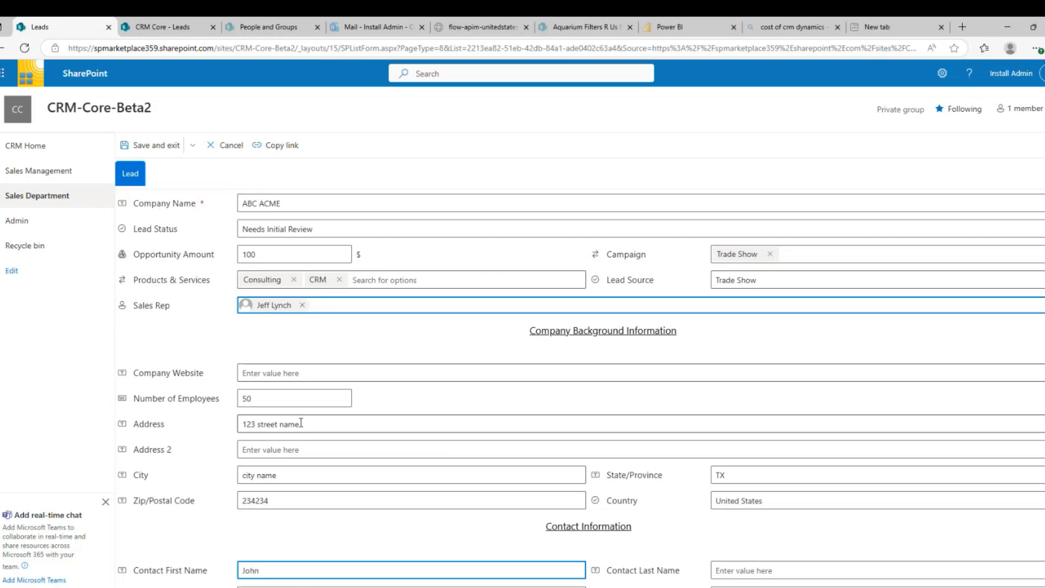
pyautogui.press('Tab')
pyautogui.write('Smith')
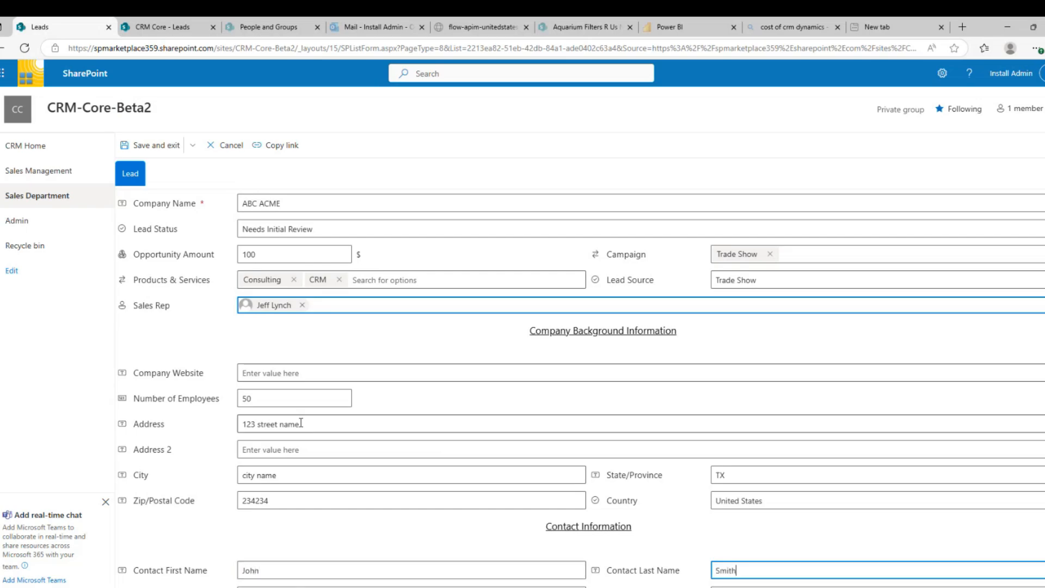
pyautogui.press('Tab')
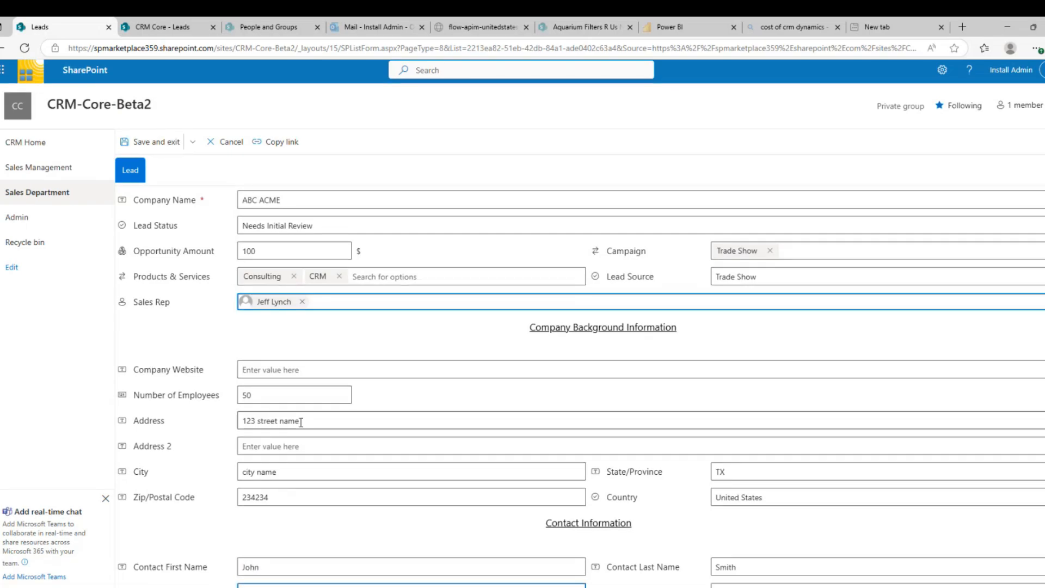
pyautogui.scroll(-1, 306, 403)
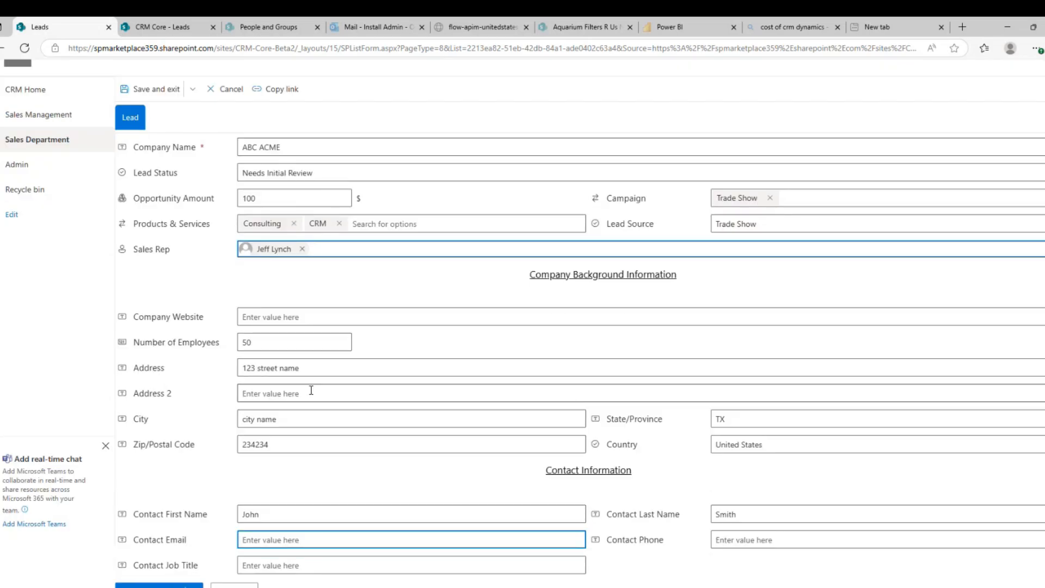
pyautogui.write('A@')
pyautogui.write('A.com')
pyautogui.press('Tab')
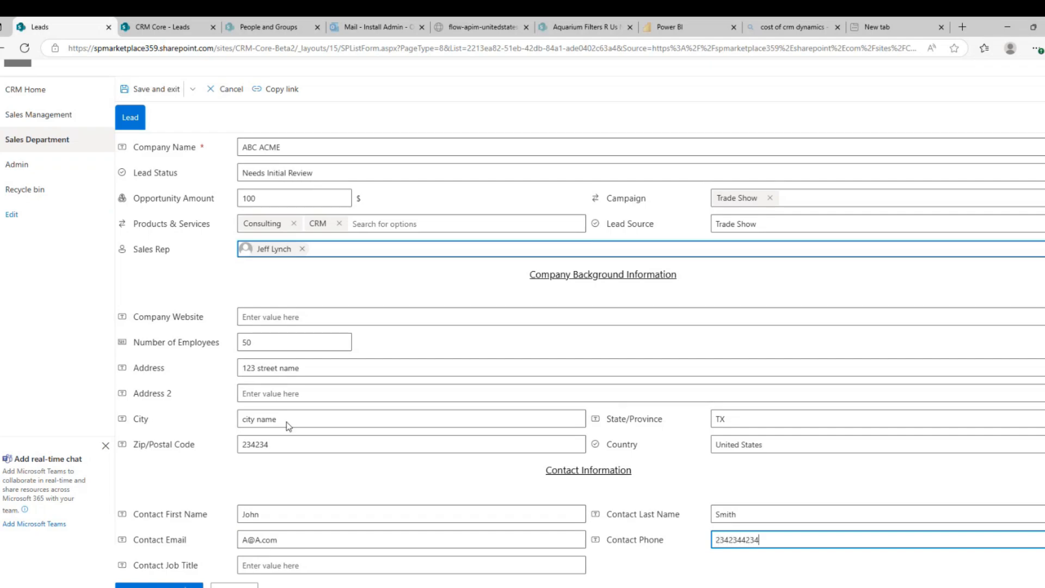
pyautogui.click(271, 564)
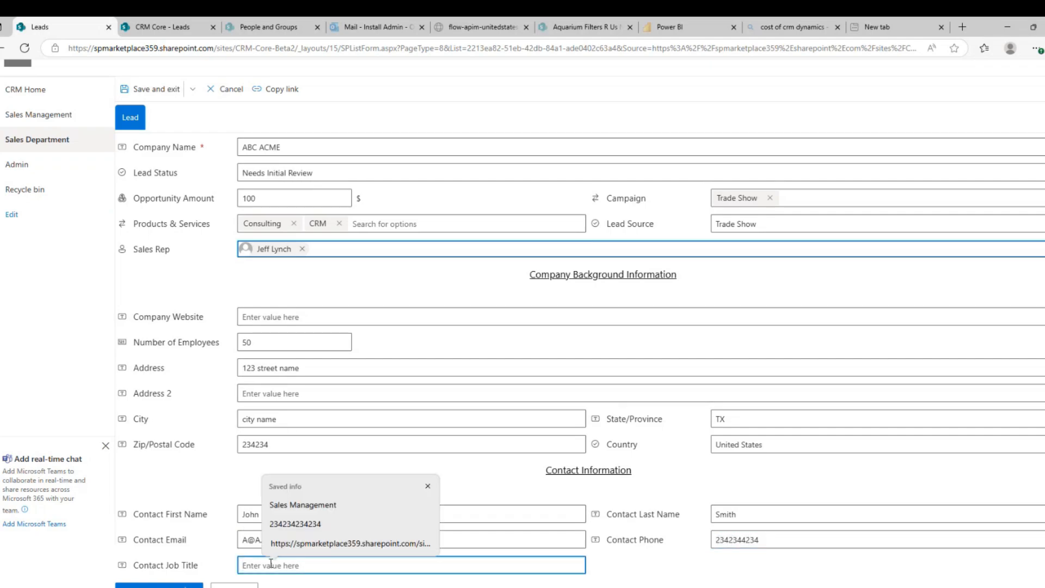
pyautogui.write('Presi')
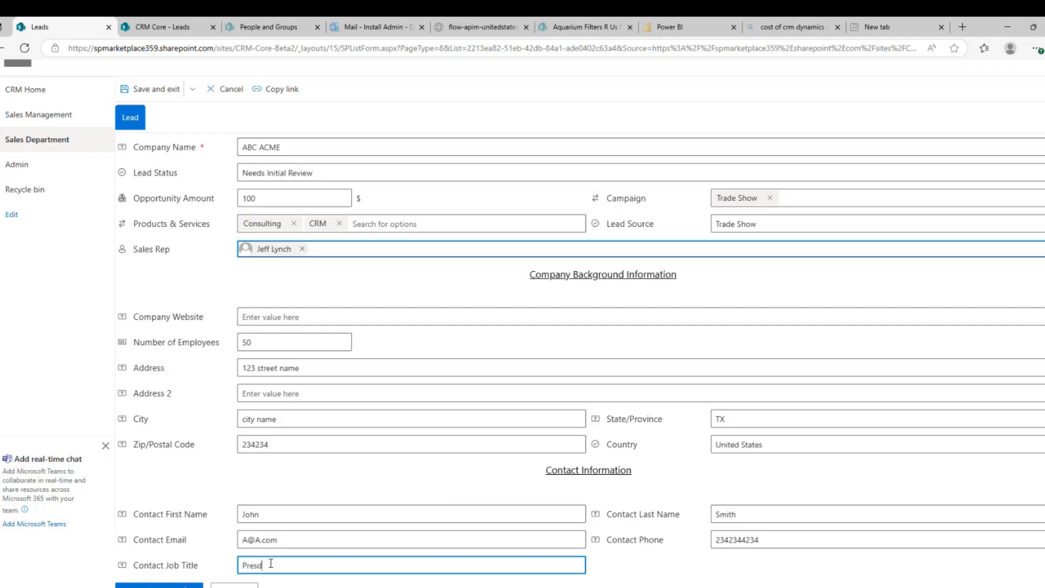
pyautogui.write('dent')
pyautogui.click(202, 585)
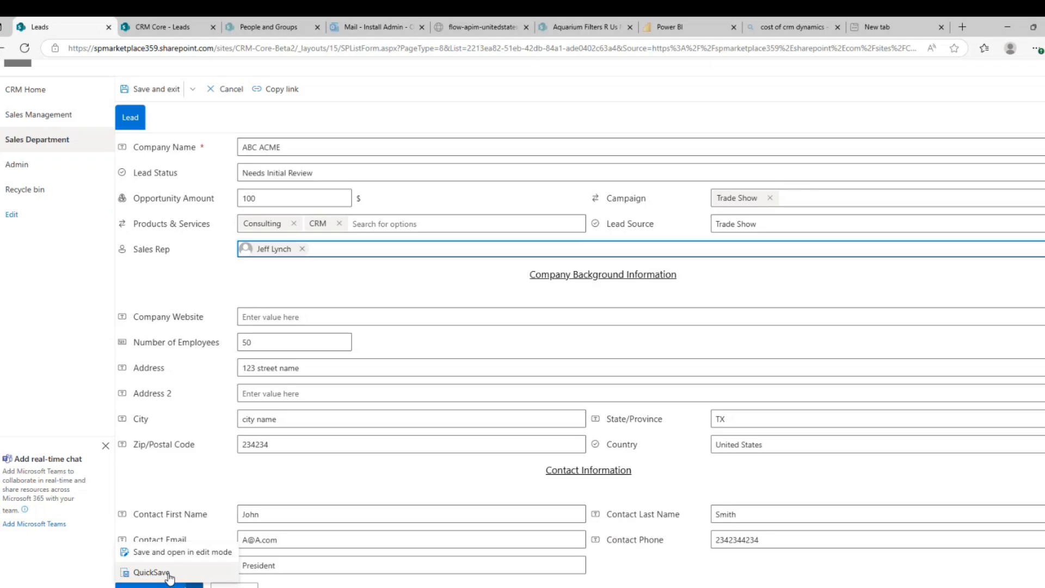
# Save the lead in edit mode and add a Demo sales activity scheduled for 5/14/2025
pyautogui.click(174, 552)
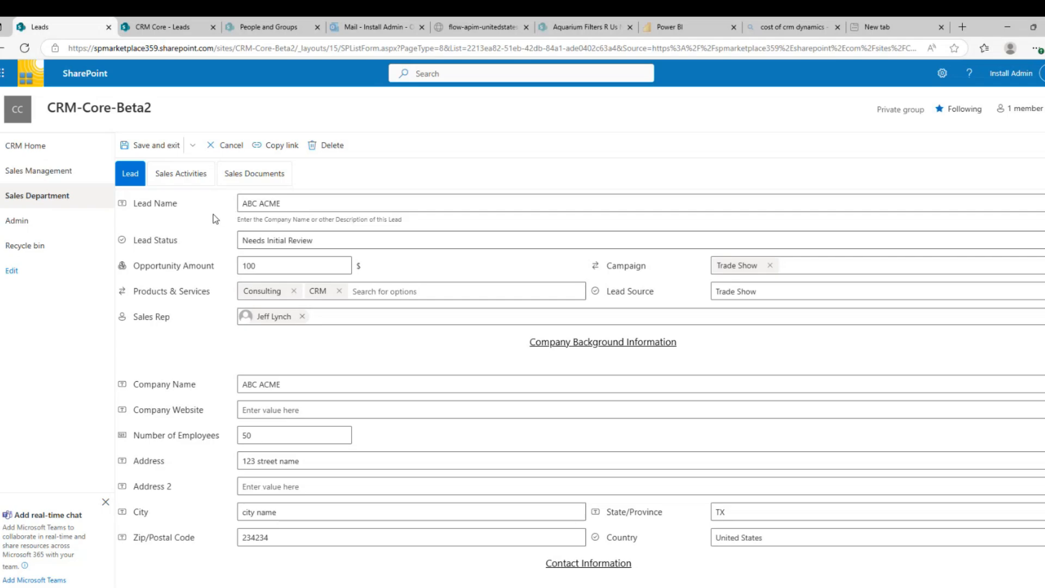
pyautogui.click(194, 179)
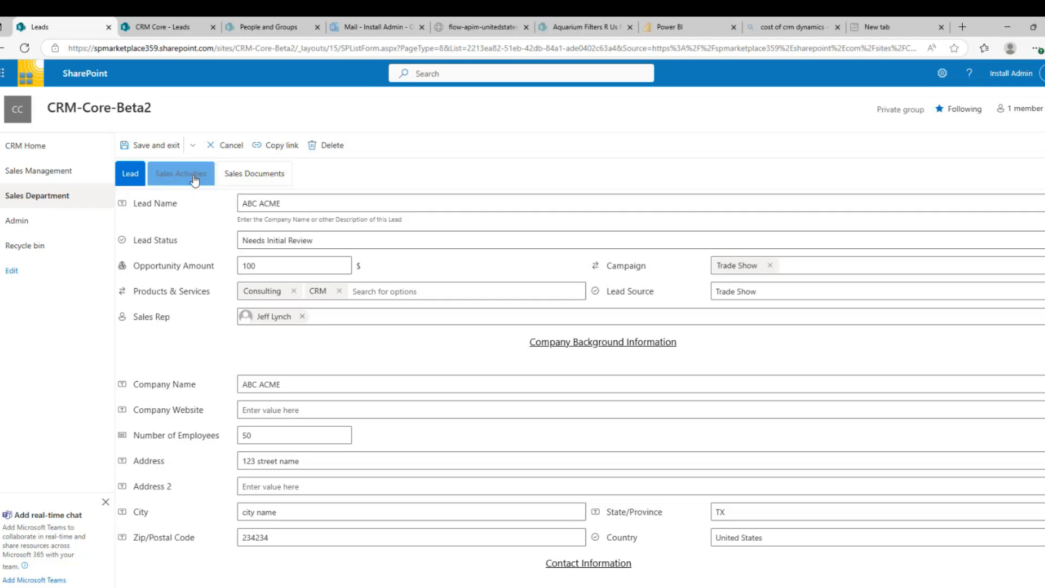
pyautogui.click(183, 216)
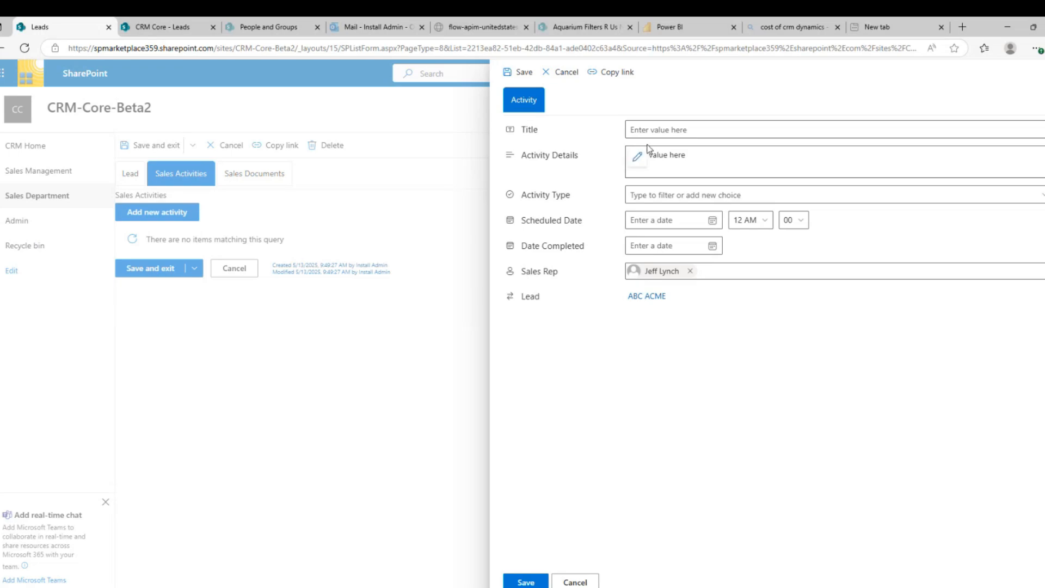
pyautogui.click(653, 195)
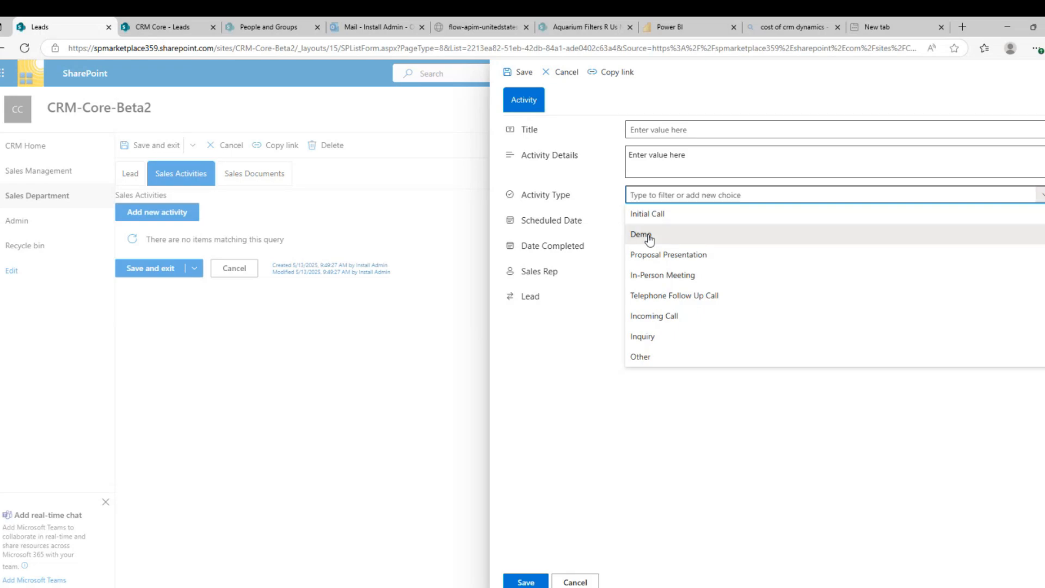
pyautogui.click(645, 235)
pyautogui.click(653, 222)
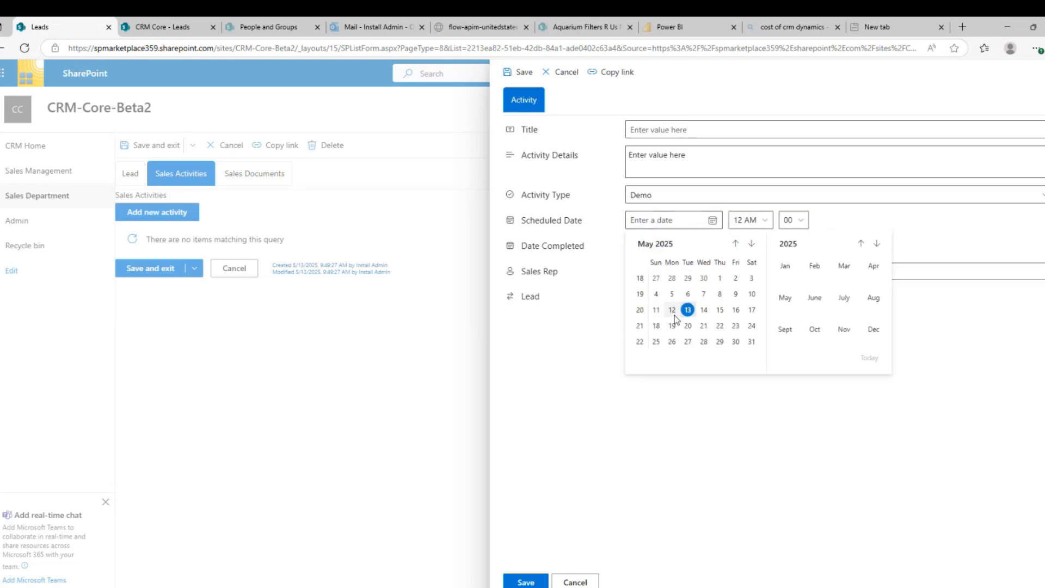
pyautogui.click(704, 310)
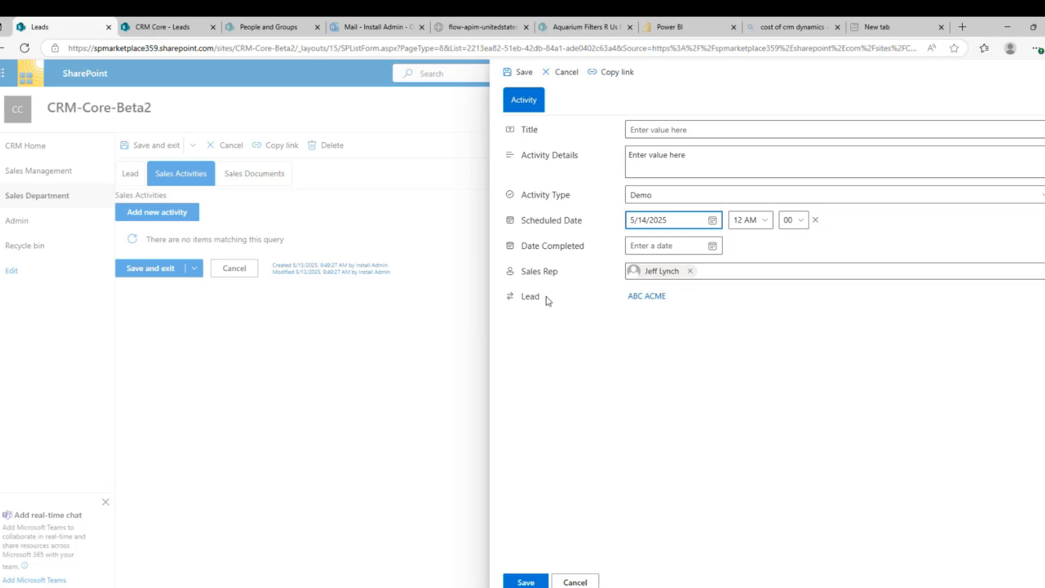
pyautogui.click(530, 578)
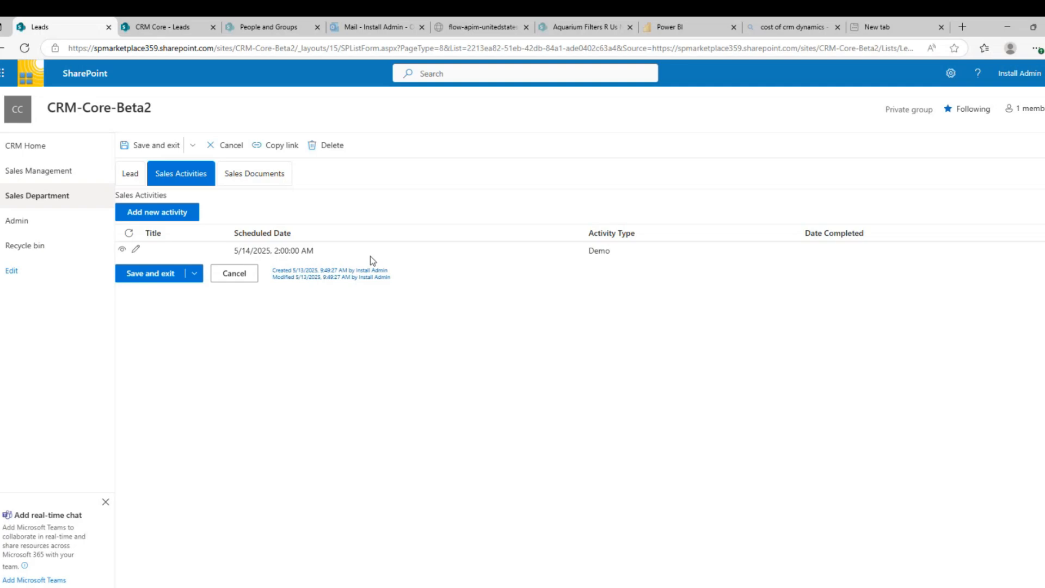
# Show the ABC ACME lead's Sales Documents section, which is still empty
pyautogui.click(252, 179)
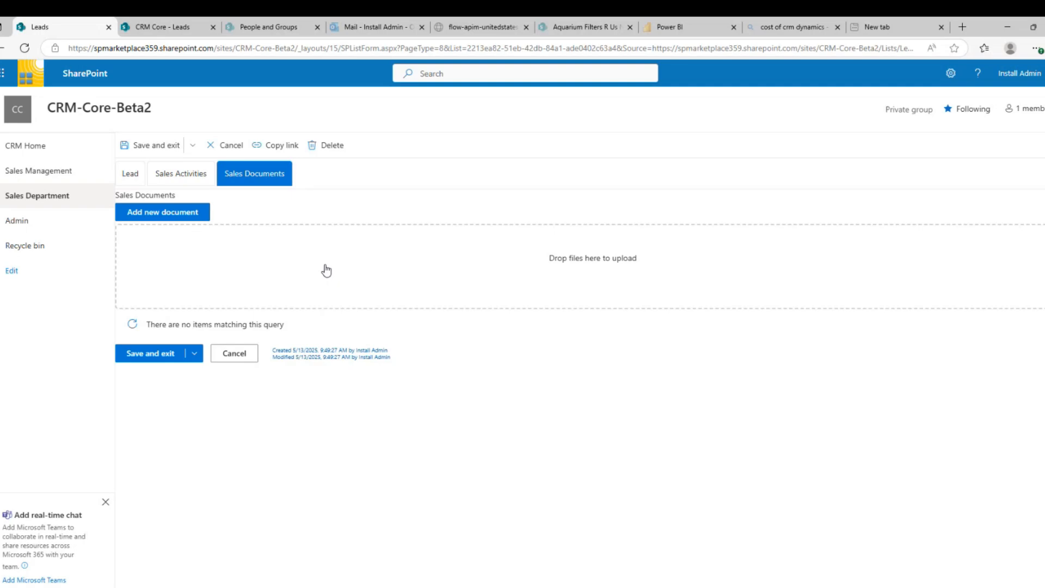
# Save and close the current lead, then open ABC ACME from Sales Department > Leads for editing
pyautogui.click(162, 355)
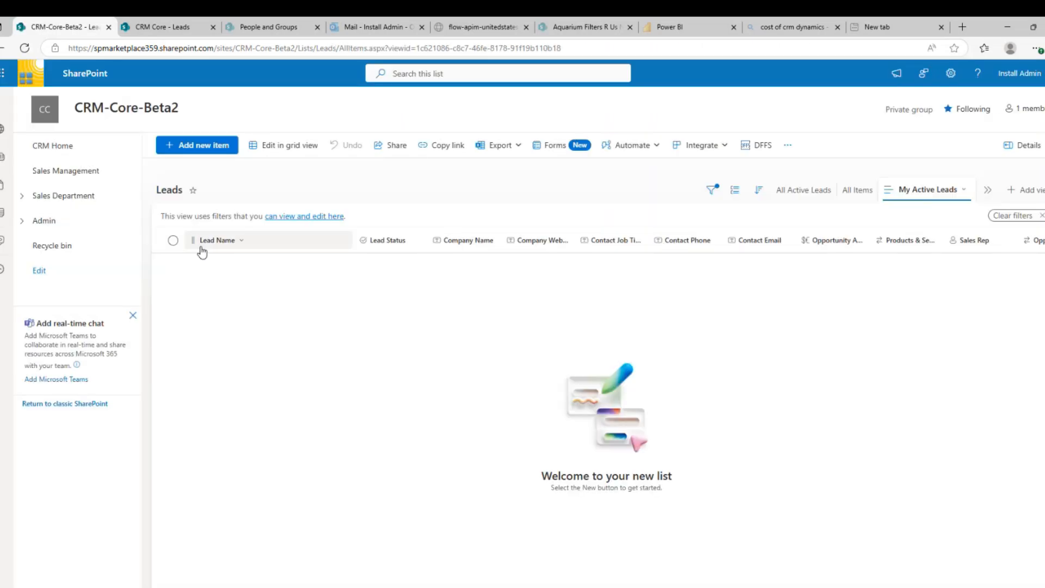
pyautogui.click(22, 195)
pyautogui.click(51, 221)
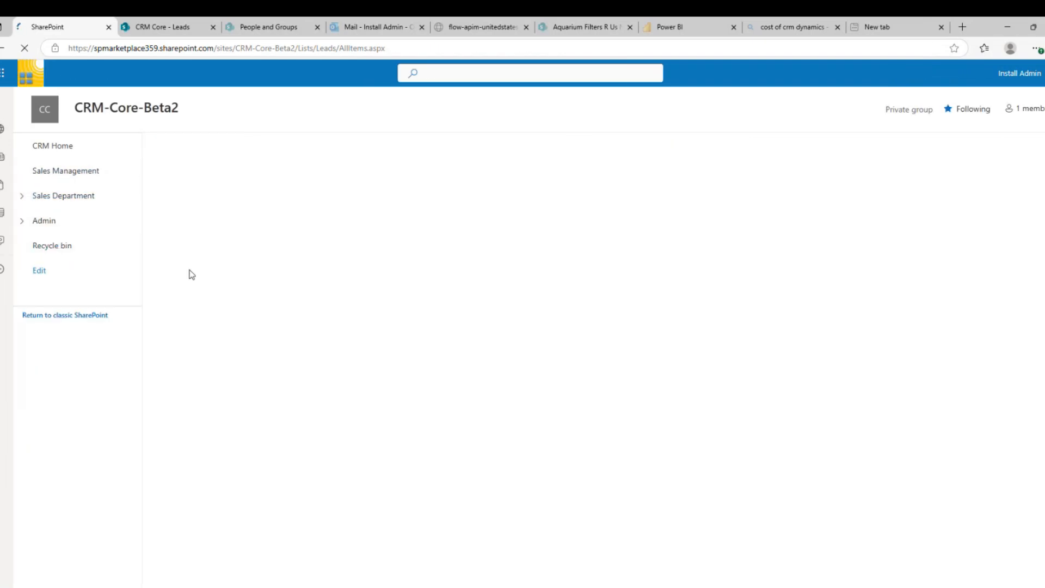
pyautogui.scroll(-1, 238, 492)
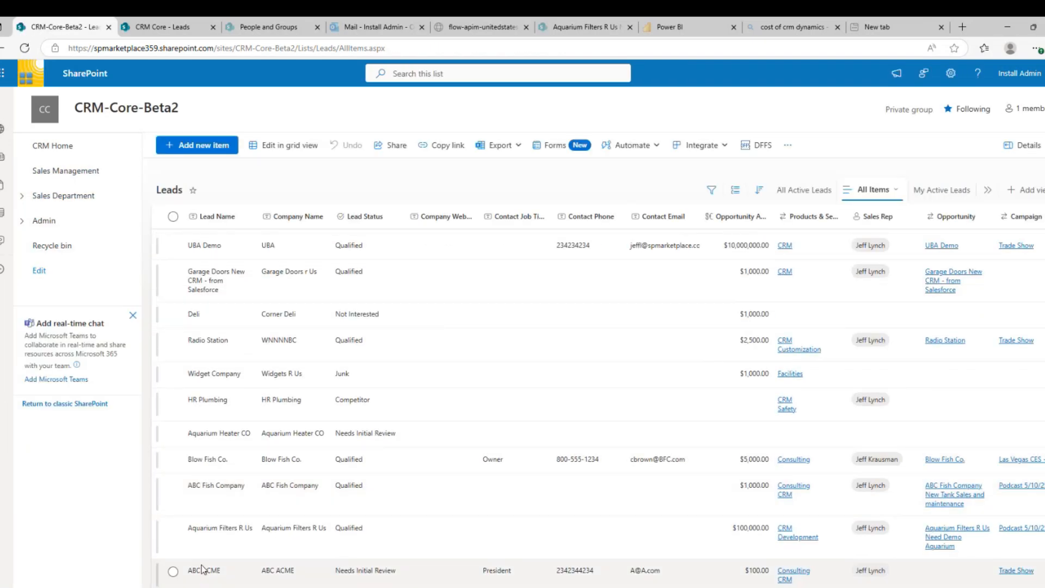
pyautogui.click(173, 572)
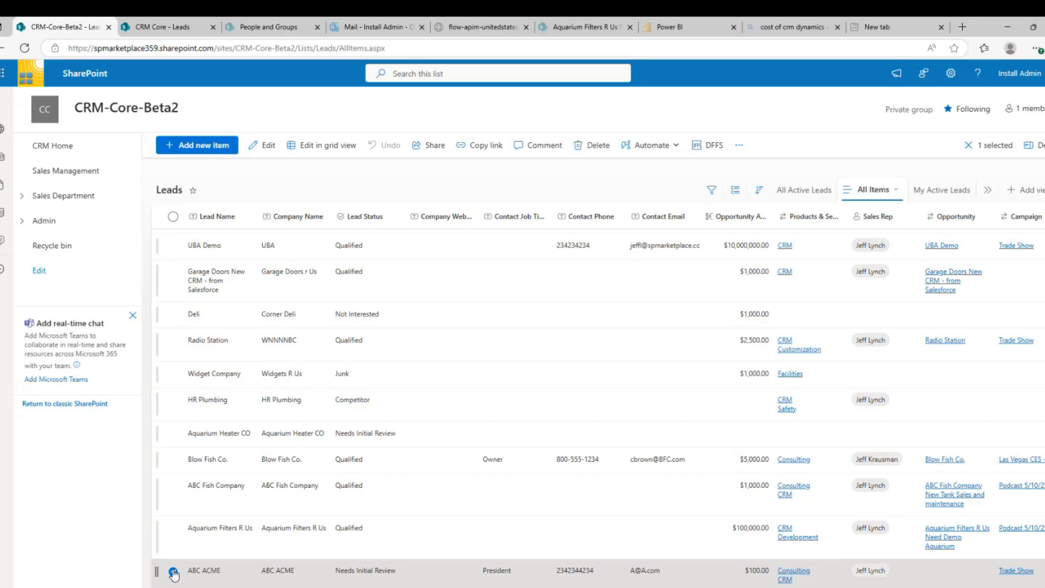
pyautogui.click(268, 146)
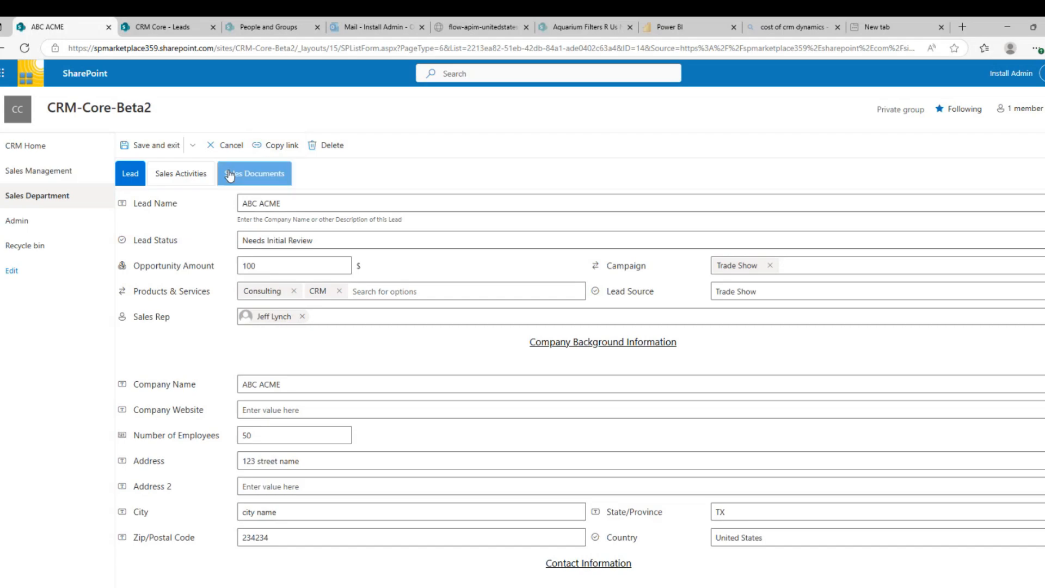
# Mark the lead's Demo sales activity completed on 5/13/2025 and return to the Lead tab
pyautogui.click(188, 177)
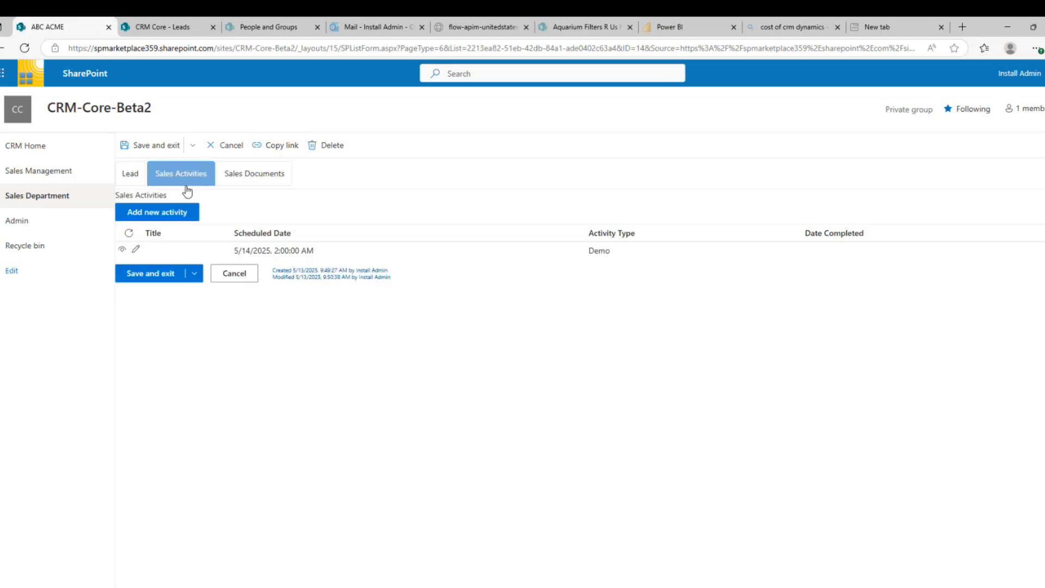
pyautogui.click(135, 251)
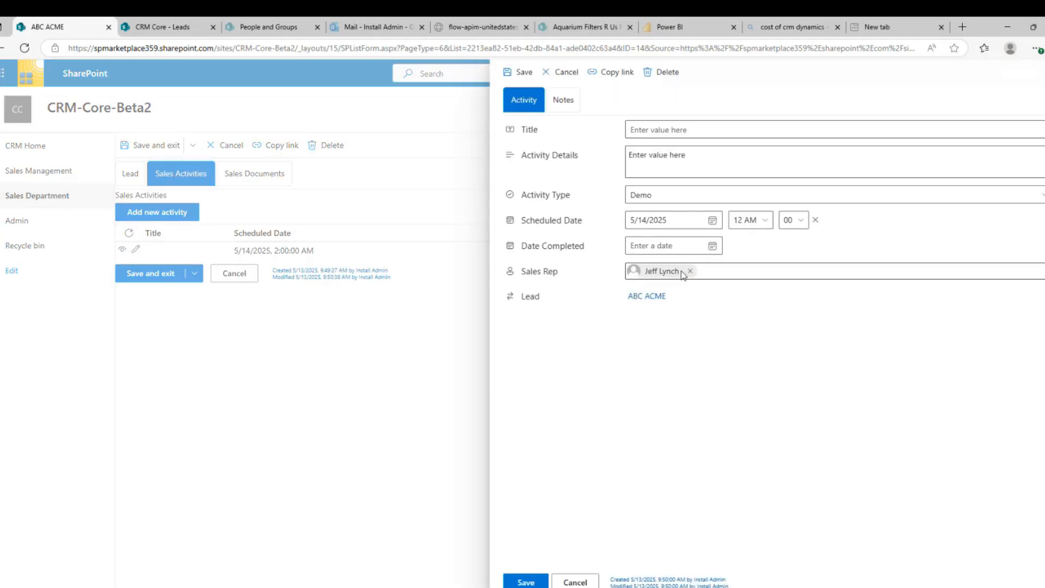
pyautogui.click(673, 251)
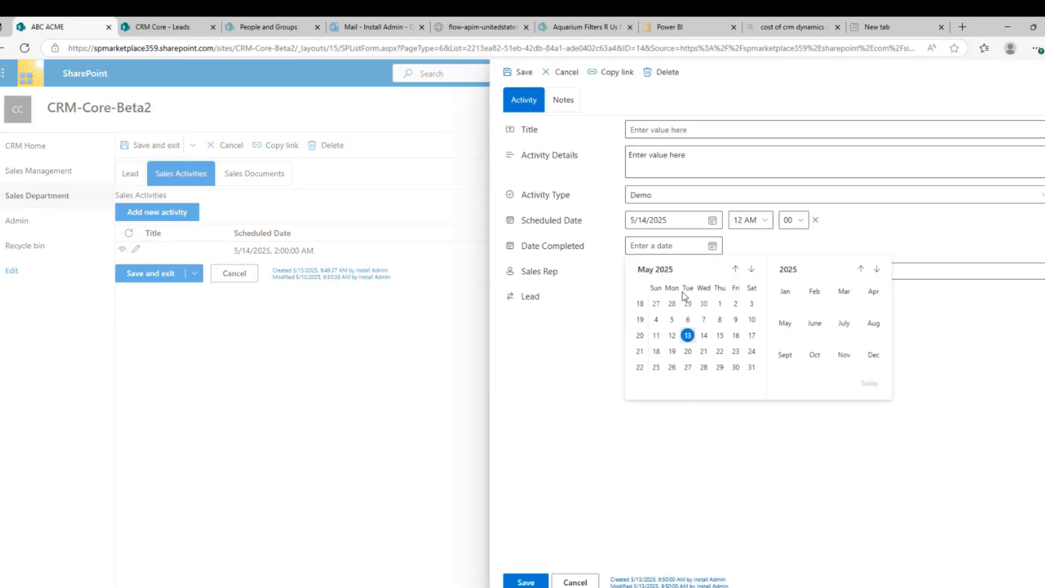
pyautogui.click(688, 334)
pyautogui.click(536, 583)
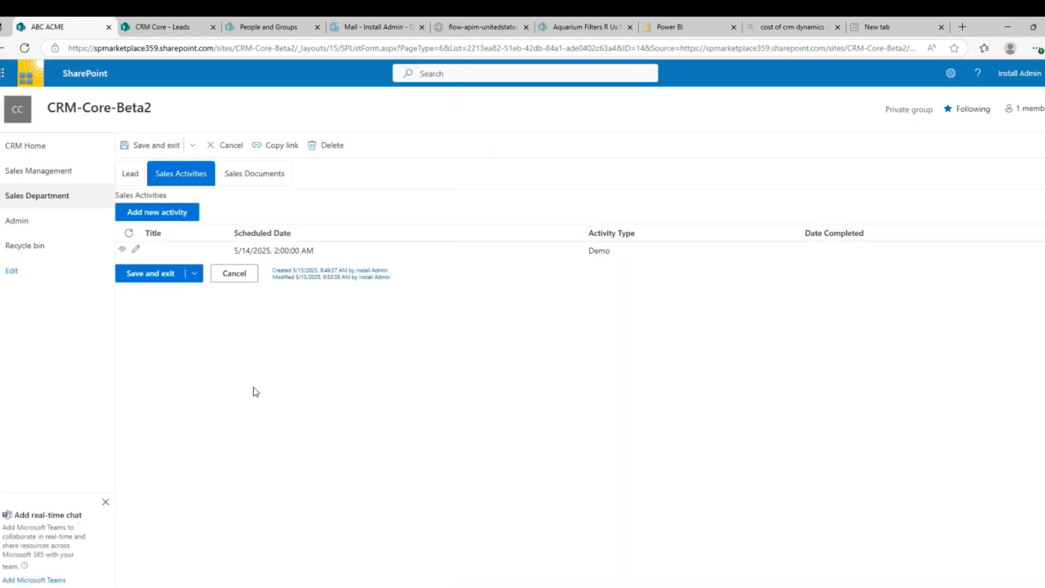
pyautogui.click(130, 176)
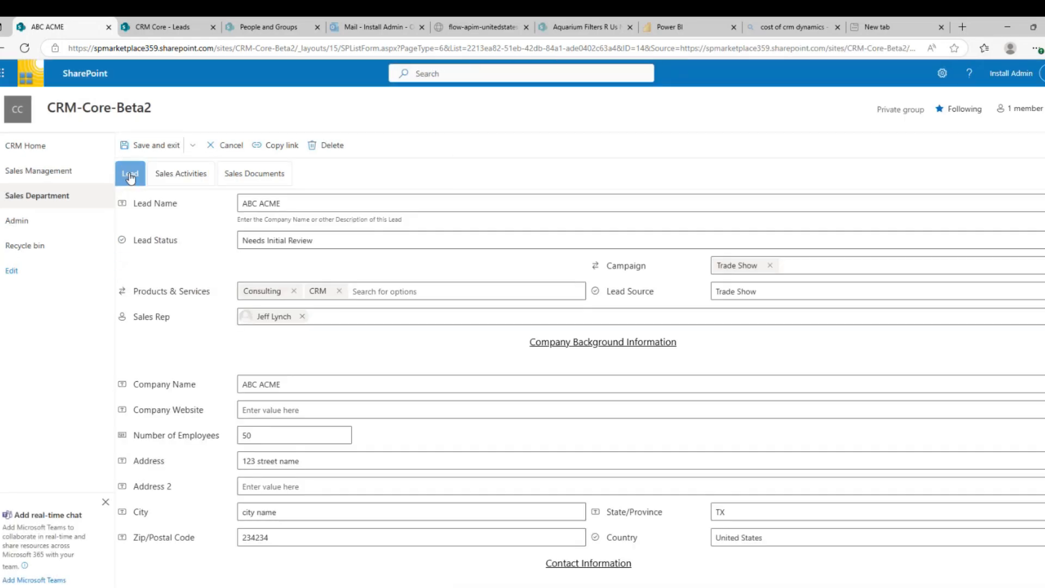
# Set ABC ACME's Lead Status to Qualified and create an opportunity from it
pyautogui.click(275, 242)
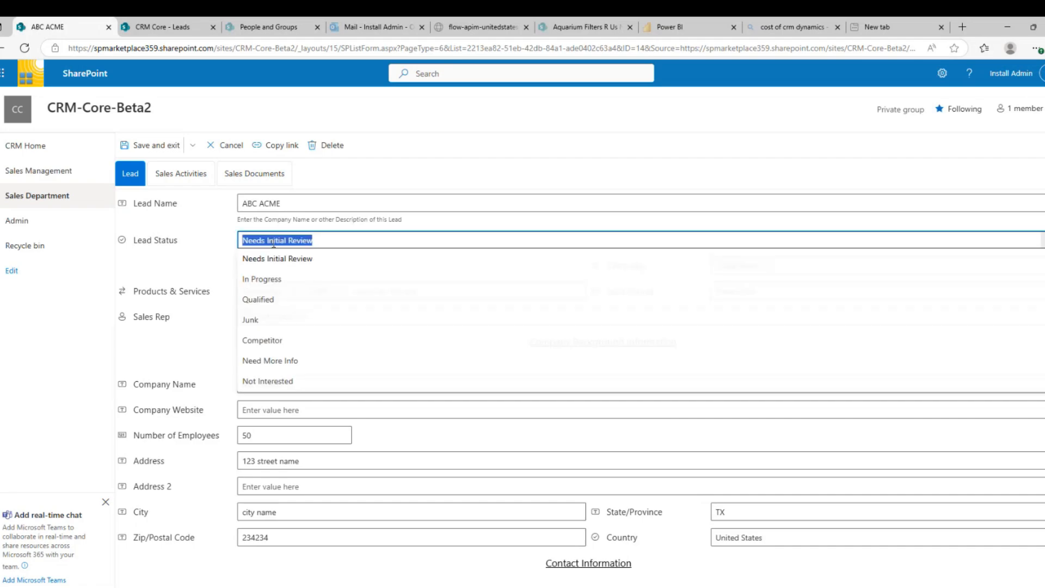
pyautogui.click(259, 300)
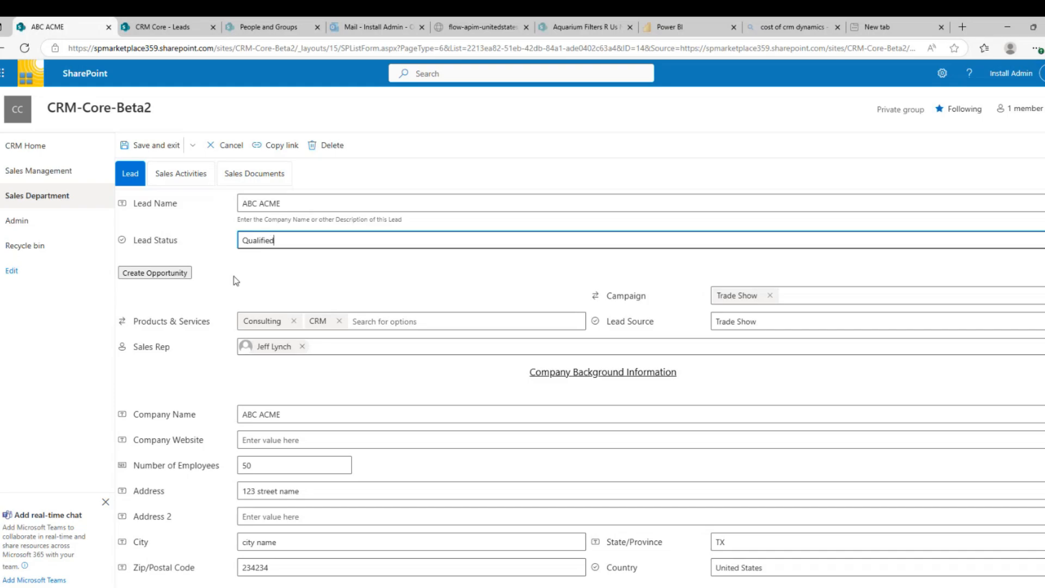
pyautogui.click(146, 274)
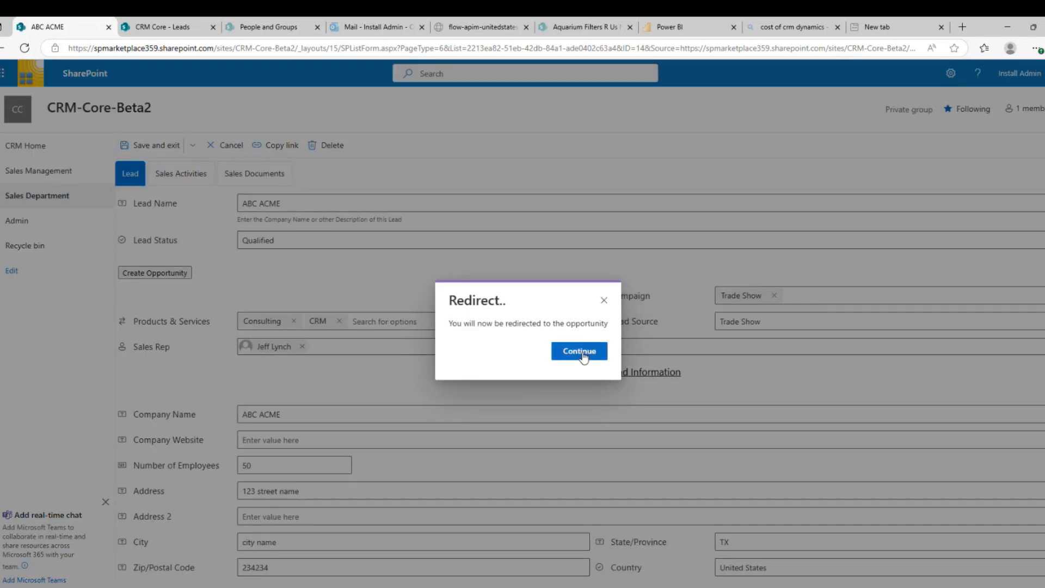
pyautogui.click(580, 352)
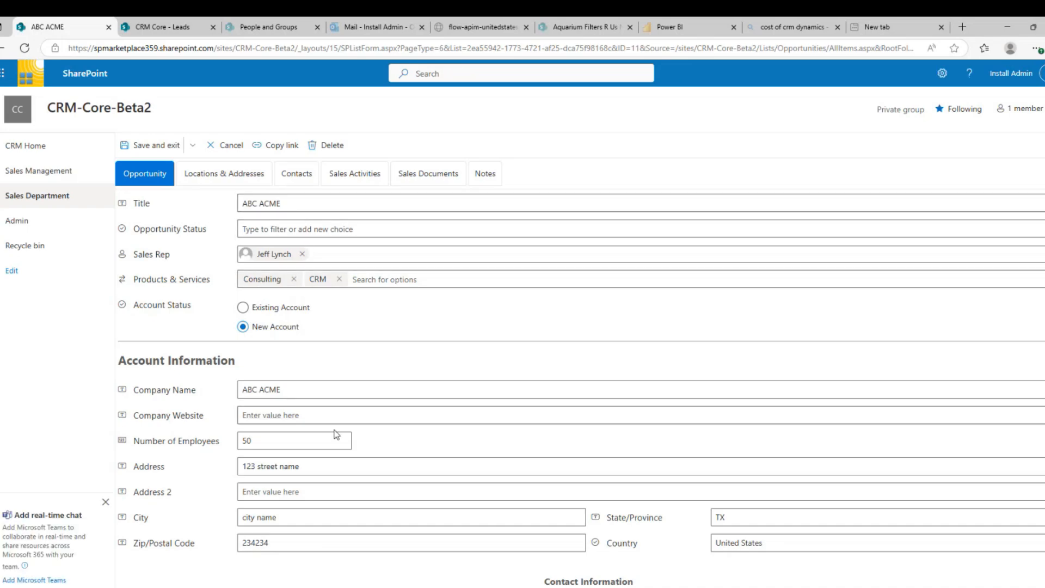
# Enter opportunity amount 0, recurring amount 250 and probability 50%
pyautogui.scroll(-5, 301, 460)
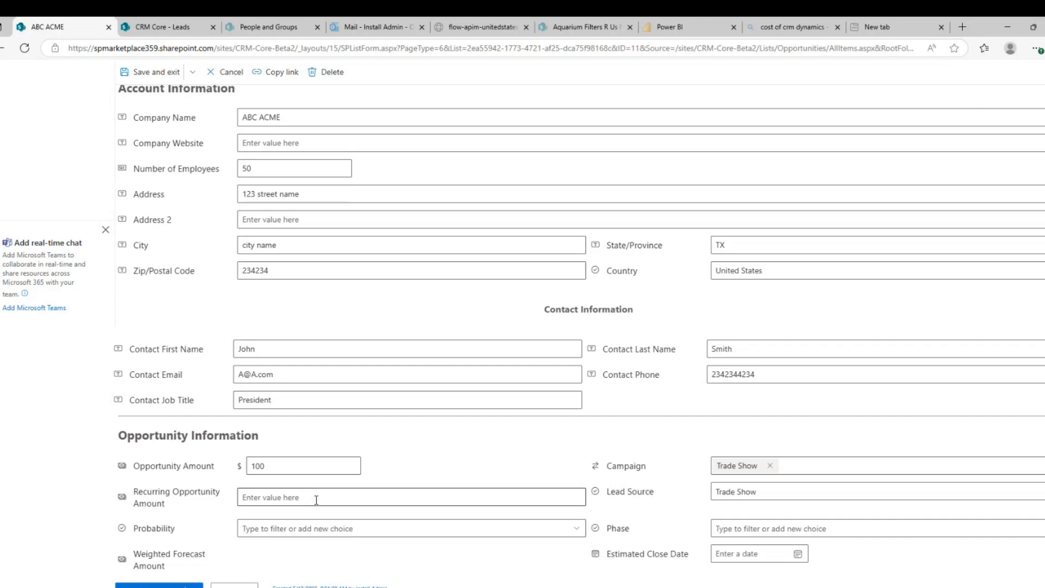
pyautogui.click(300, 464)
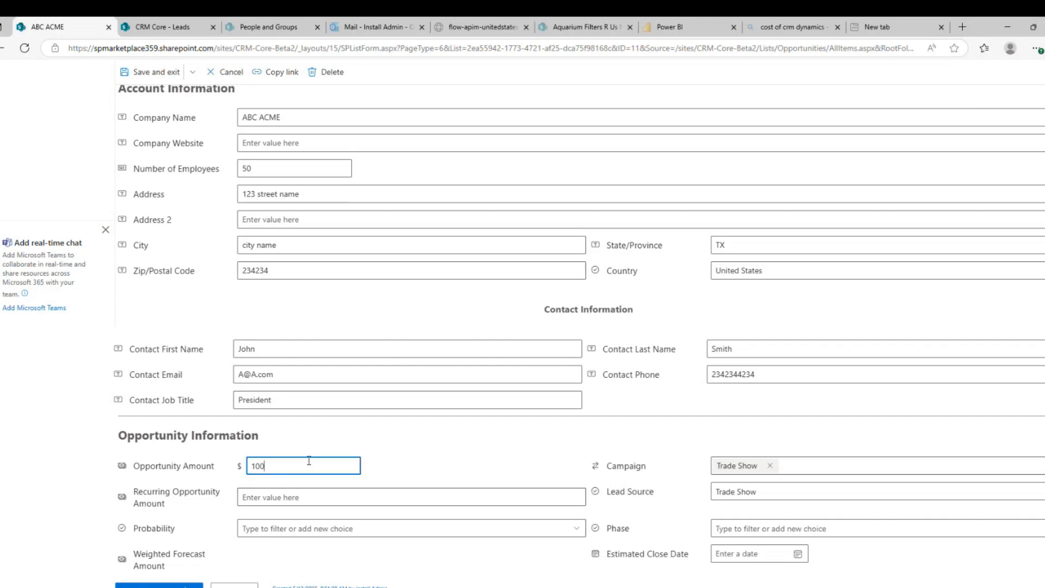
pyautogui.write('0')
pyautogui.click(286, 496)
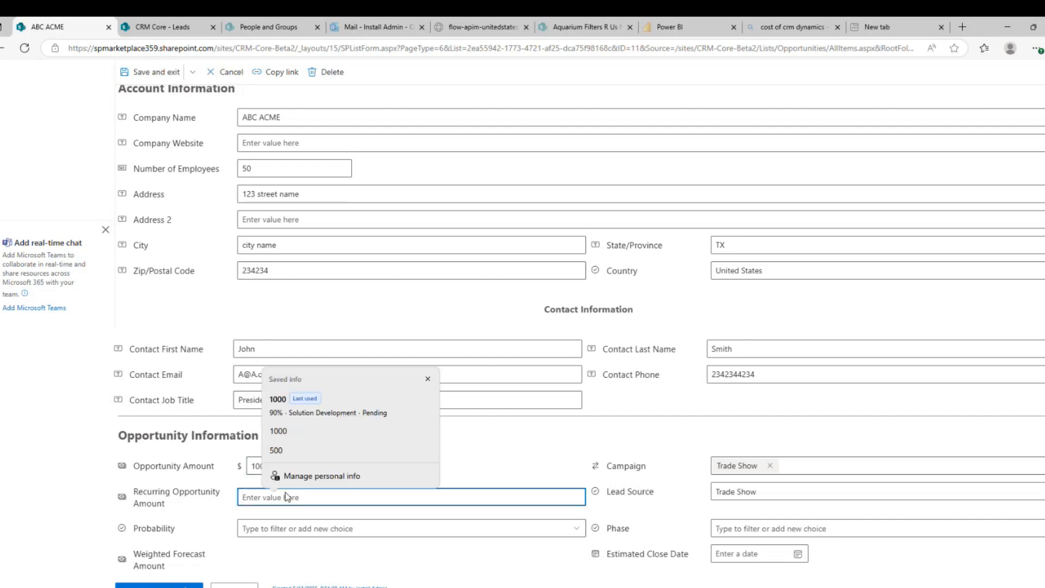
pyautogui.write('250')
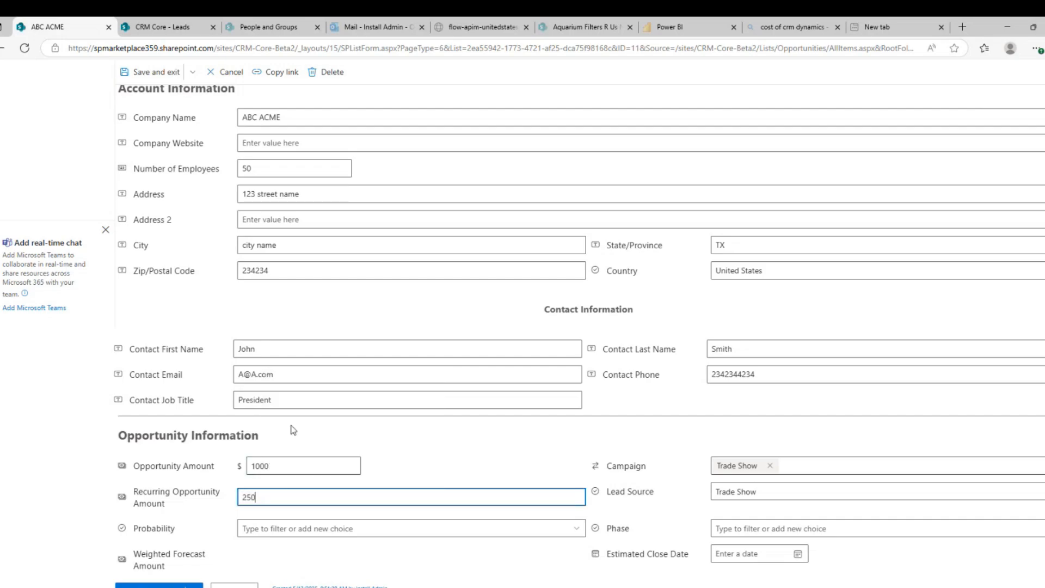
pyautogui.click(288, 529)
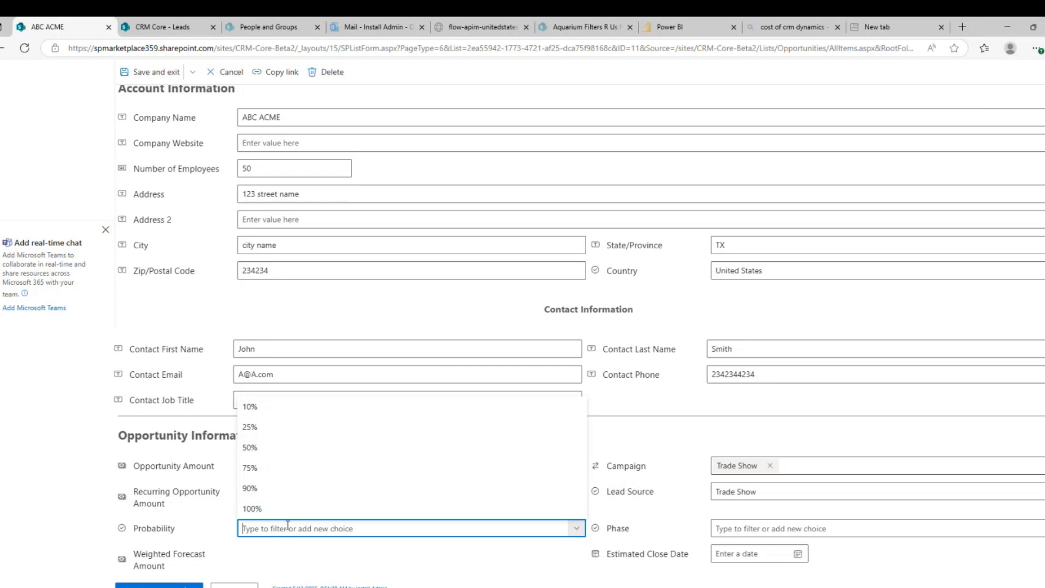
pyautogui.click(253, 452)
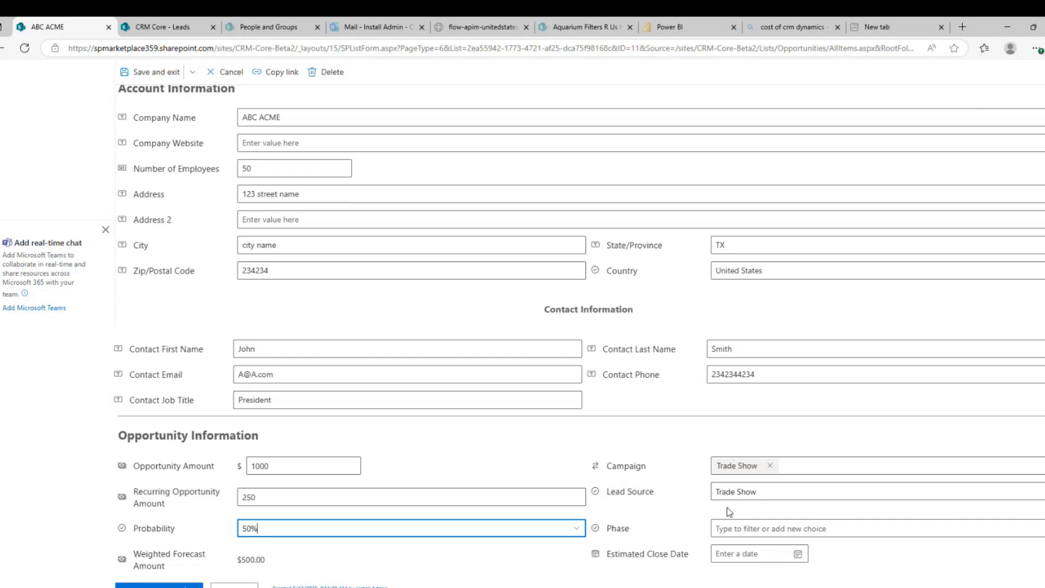
# Set Phase to Proposal, Estimated Close Date to May 27, and Opportunity Status to Pending
pyautogui.click(743, 528)
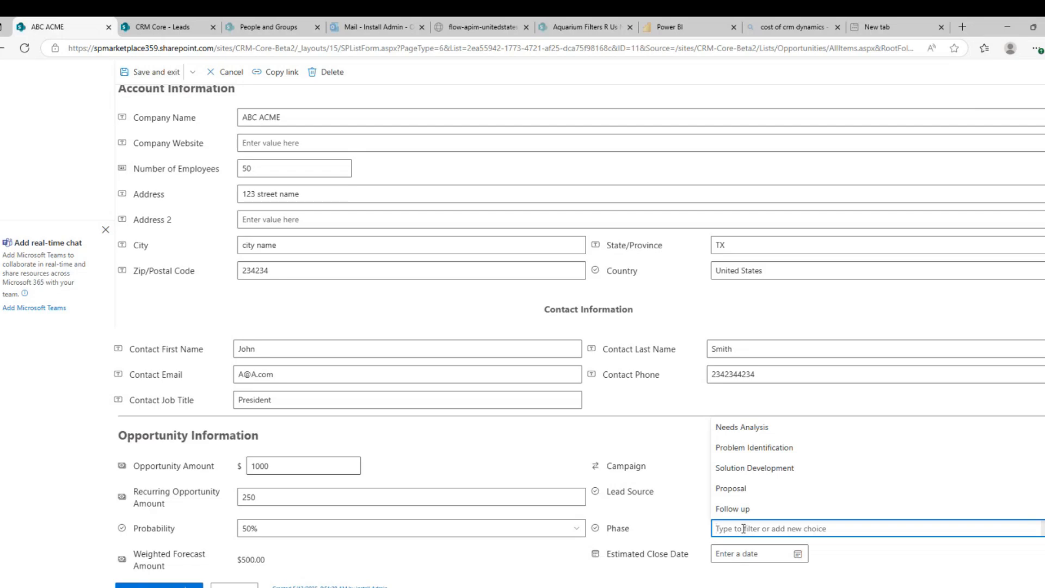
pyautogui.click(736, 491)
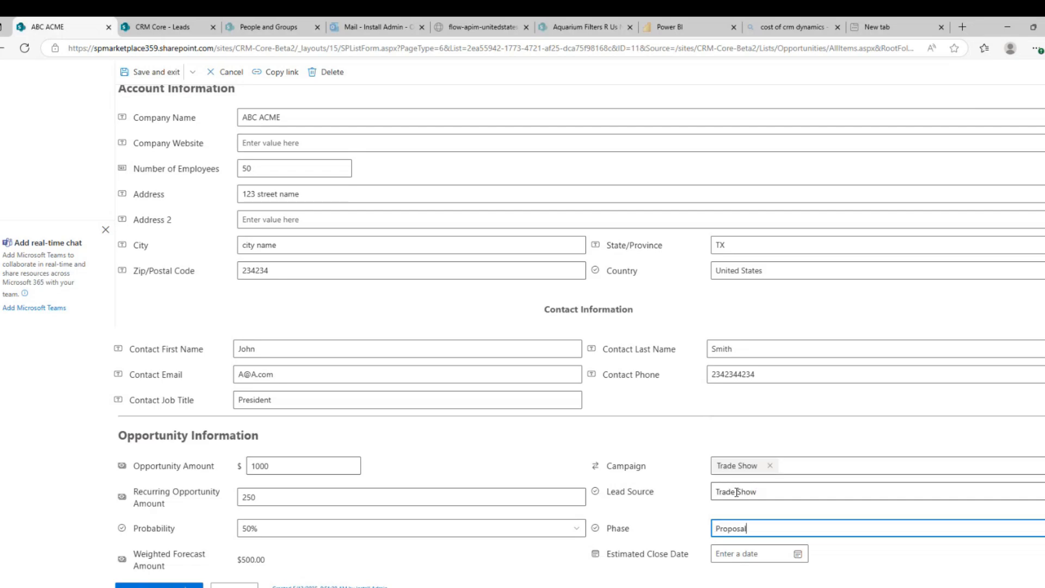
pyautogui.click(727, 554)
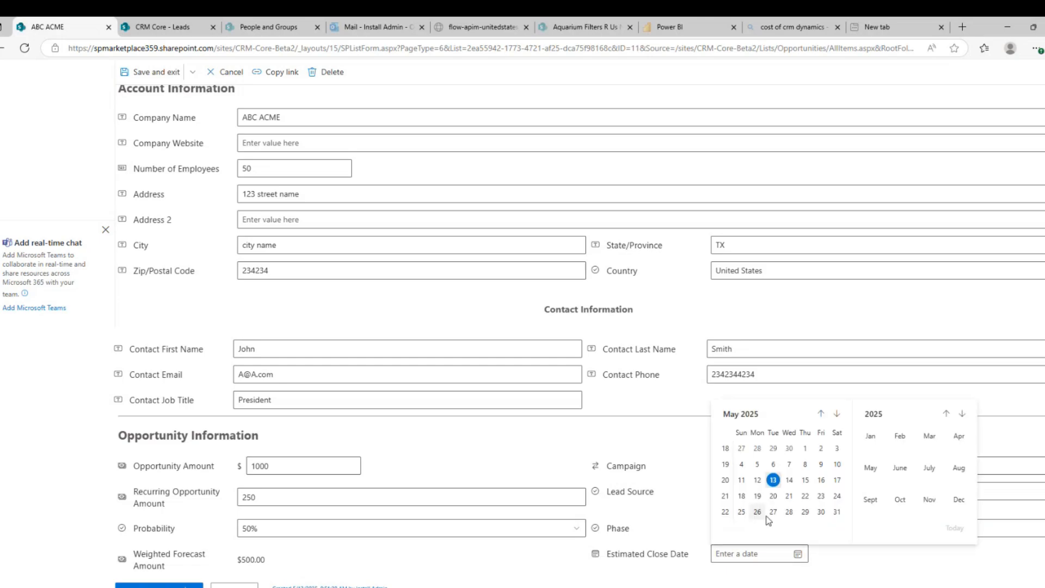
pyautogui.click(773, 512)
pyautogui.scroll(5, 415, 403)
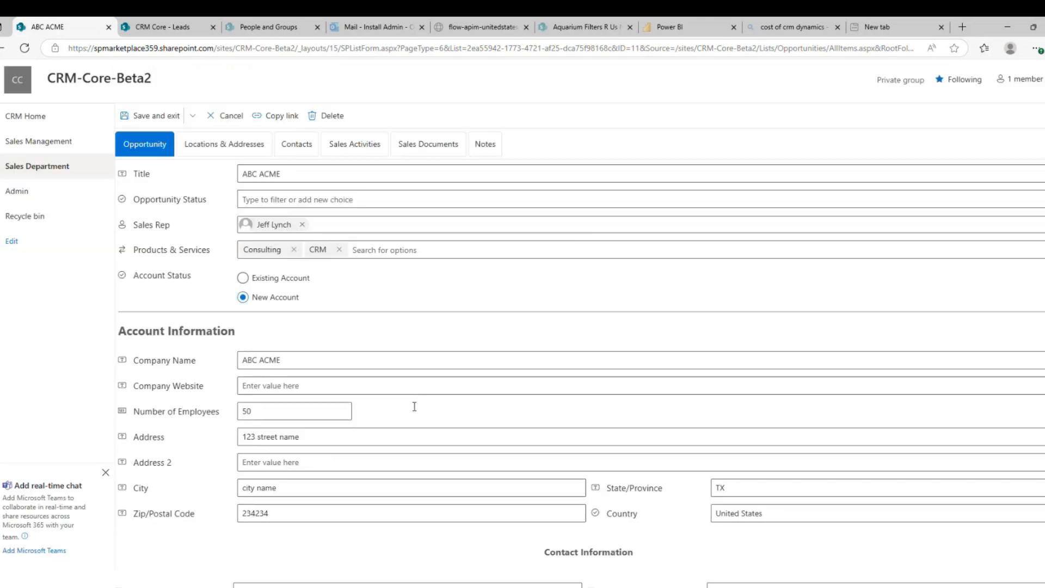
pyautogui.click(262, 229)
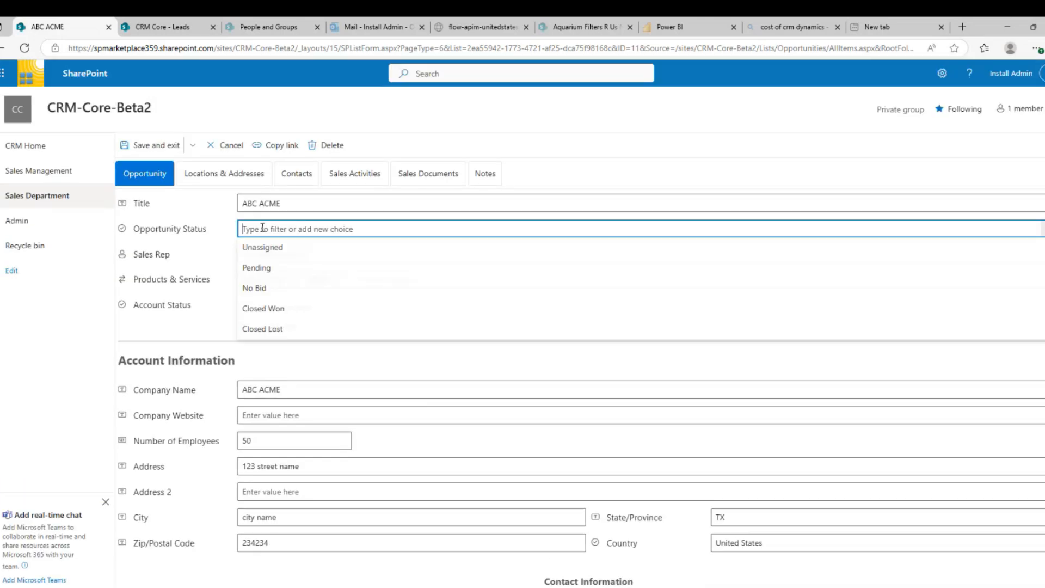
pyautogui.click(258, 269)
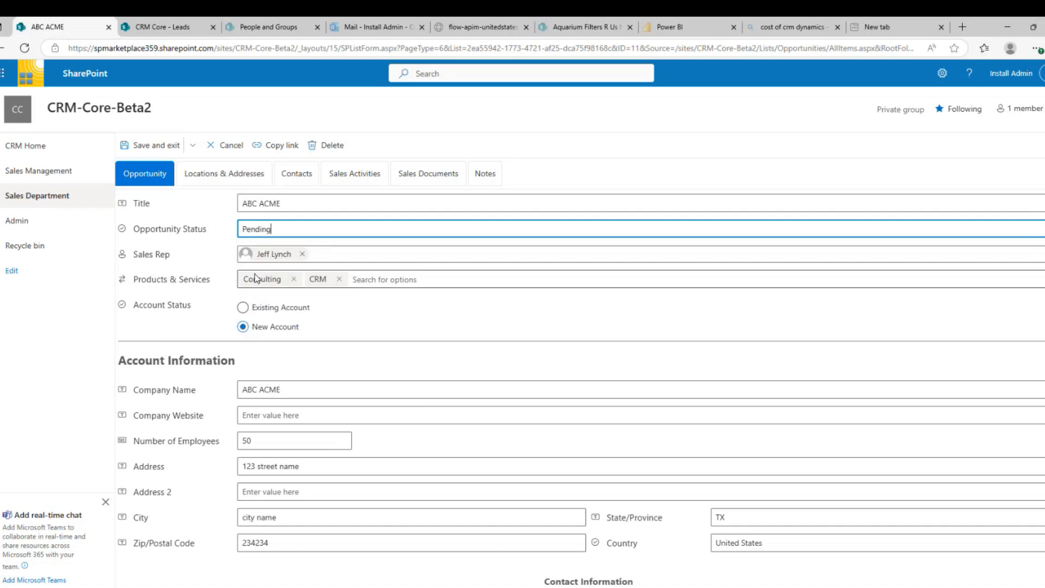
pyautogui.click(275, 229)
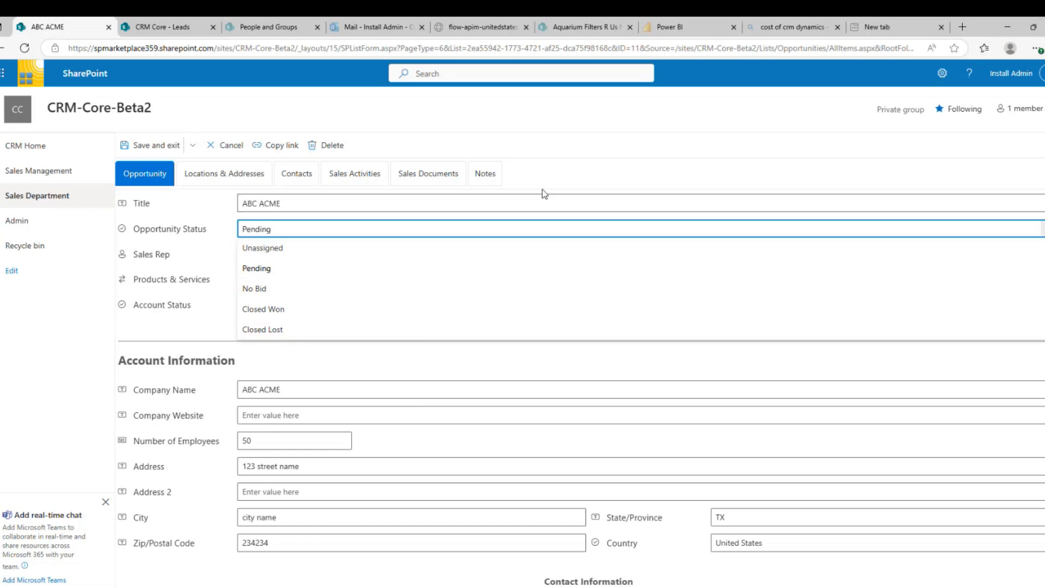
pyautogui.click(564, 181)
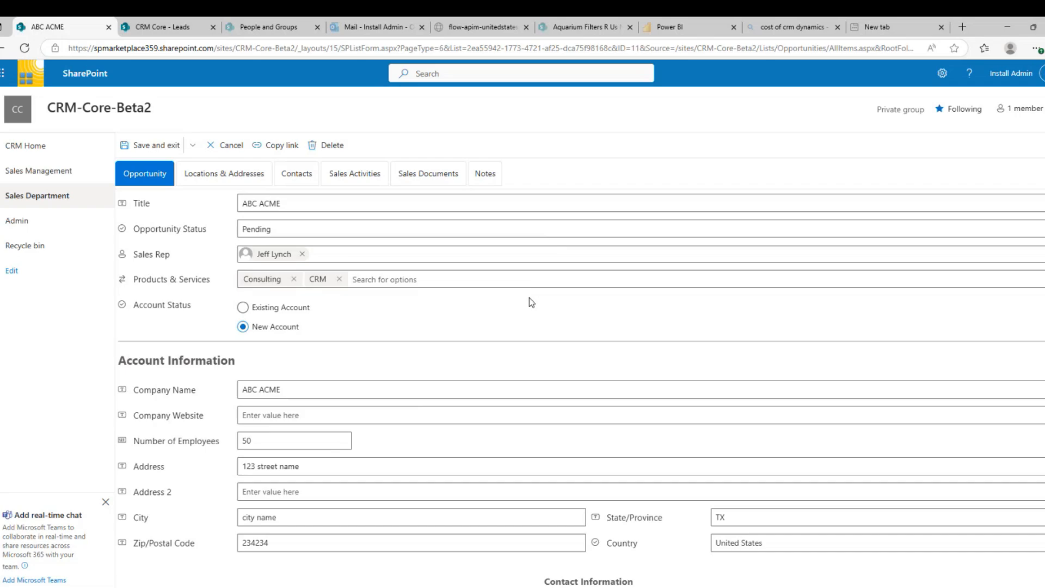
# Go to the opportunity's Locations & Addresses section
pyautogui.click(236, 178)
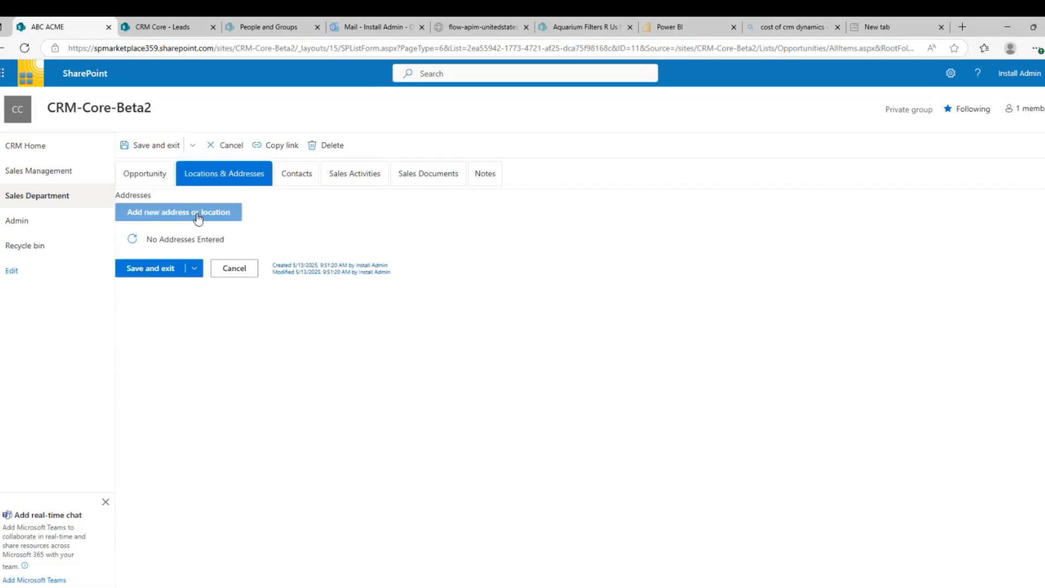
pyautogui.click(148, 178)
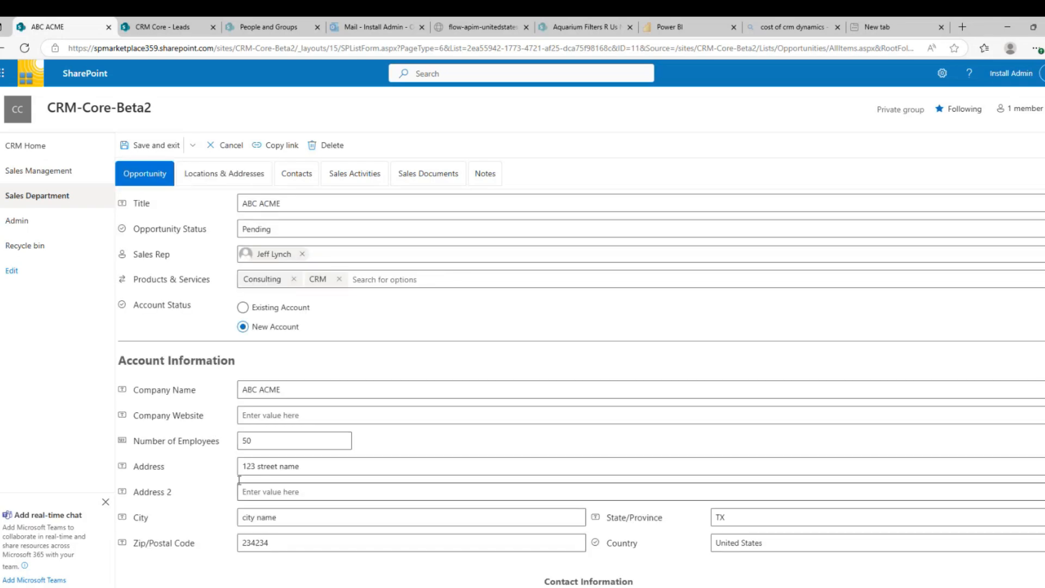
pyautogui.click(219, 179)
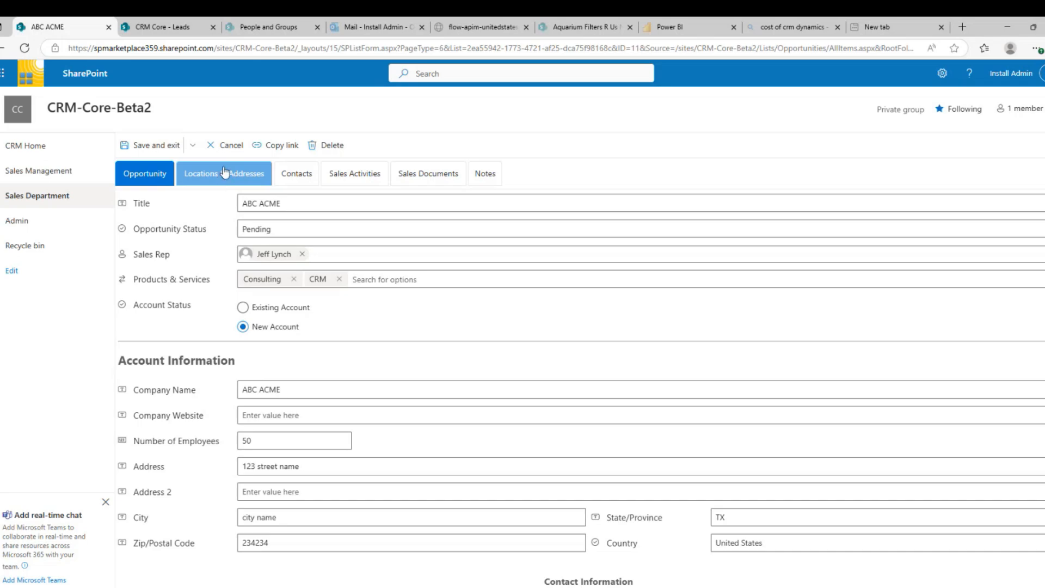
pyautogui.click(219, 178)
# Start a Warehouse shipping address: street 1234, city 'another city', state 'st', zip 234234
pyautogui.click(202, 214)
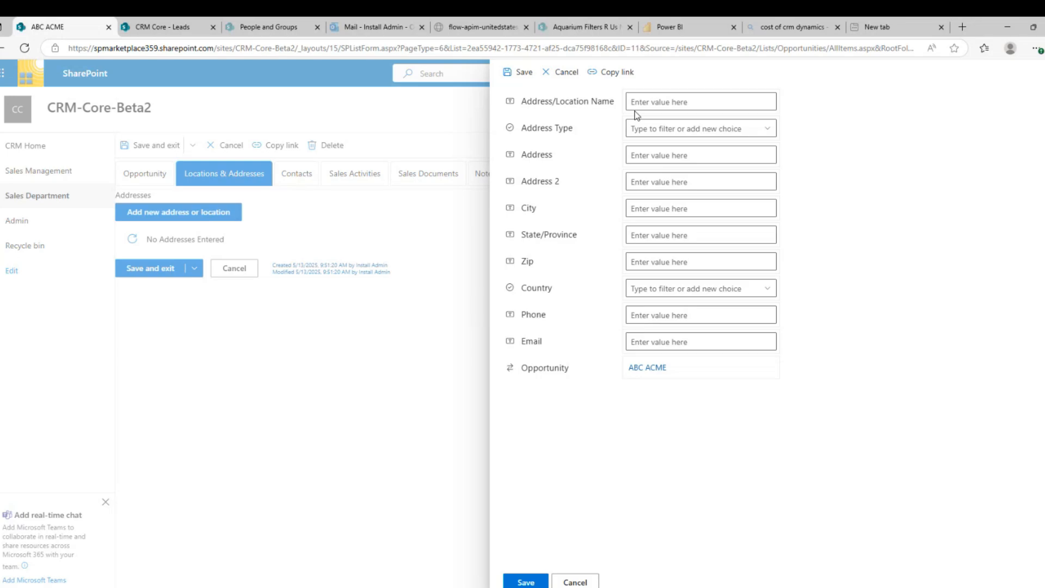
pyautogui.click(642, 101)
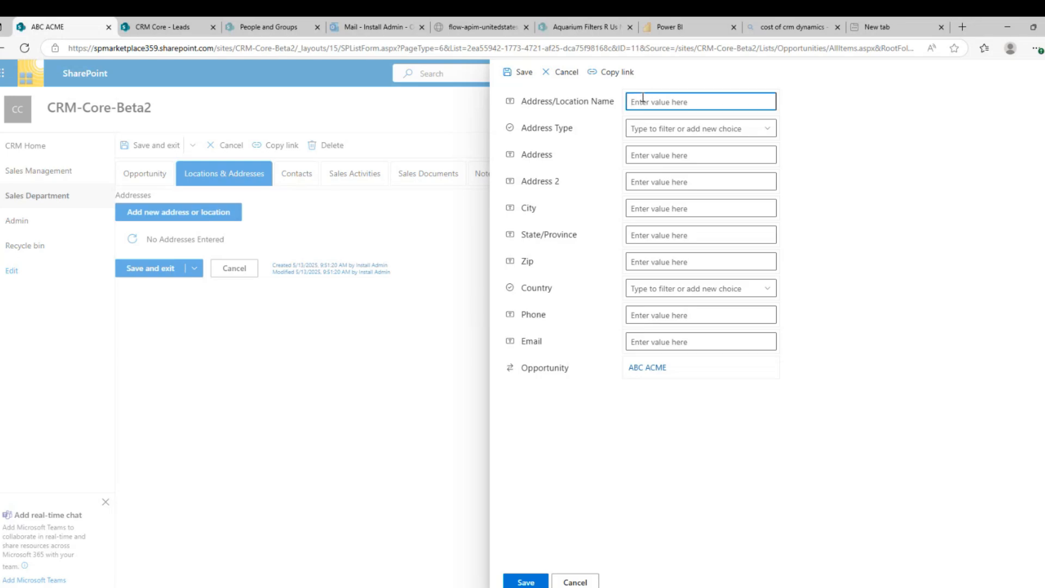
pyautogui.write('Warehouse')
pyautogui.press('Tab')
pyautogui.press('Down')
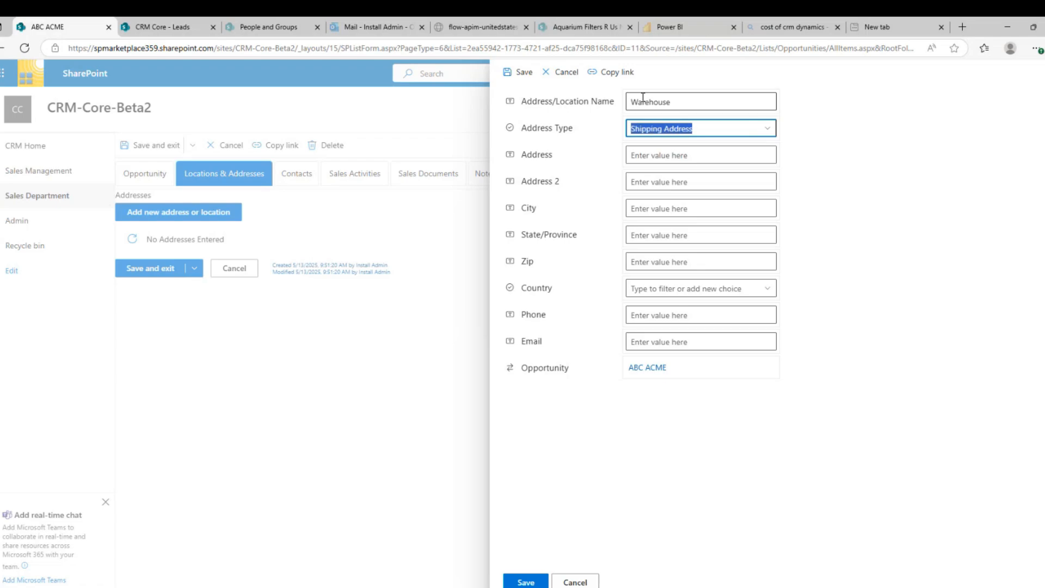
pyautogui.press('Tab')
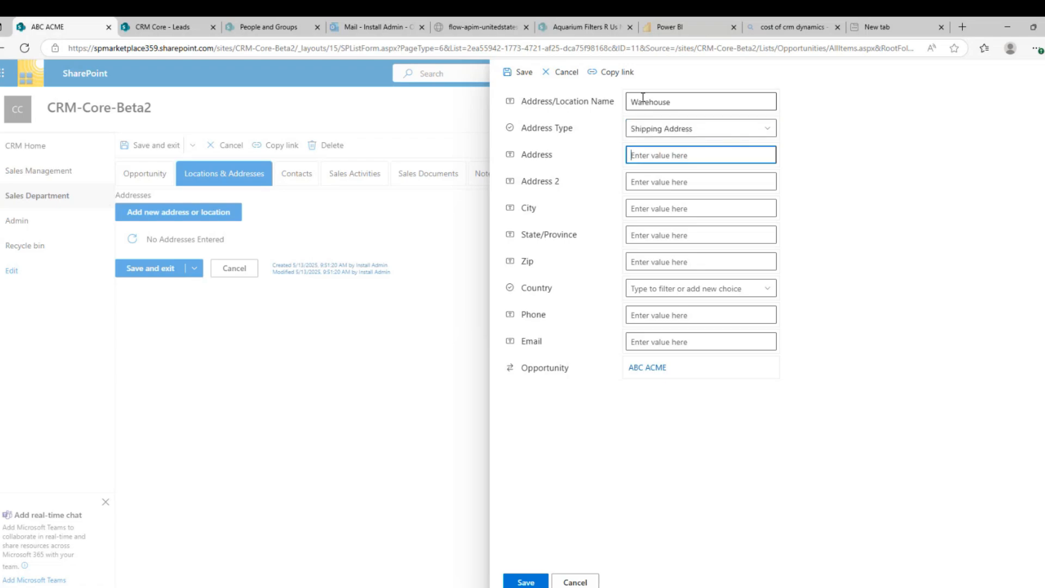
pyautogui.write('1234')
pyautogui.press('Tab')
pyautogui.press('Tab')
pyautogui.write('ano')
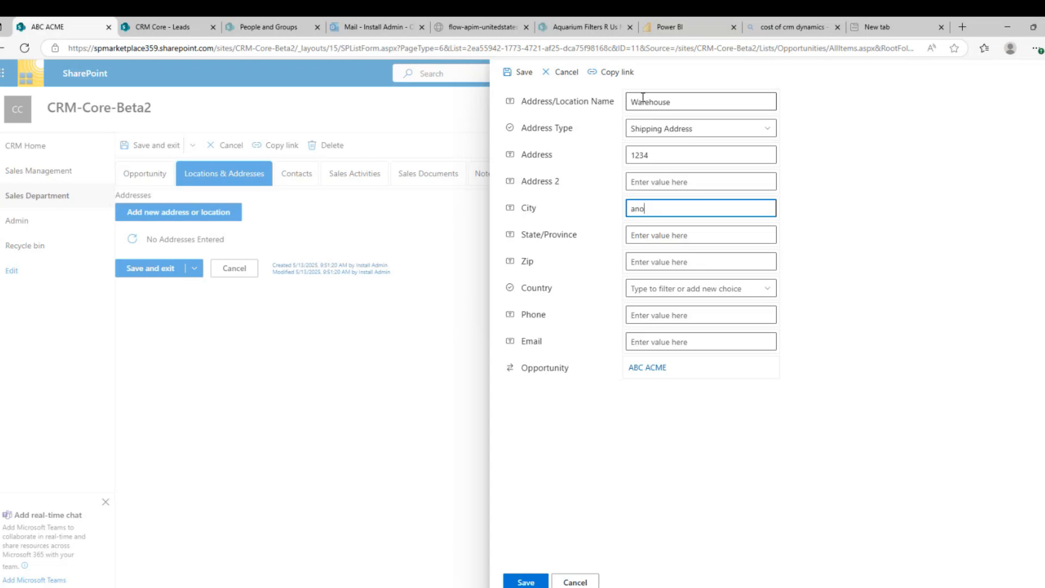
pyautogui.write('ther city')
pyautogui.press('Tab')
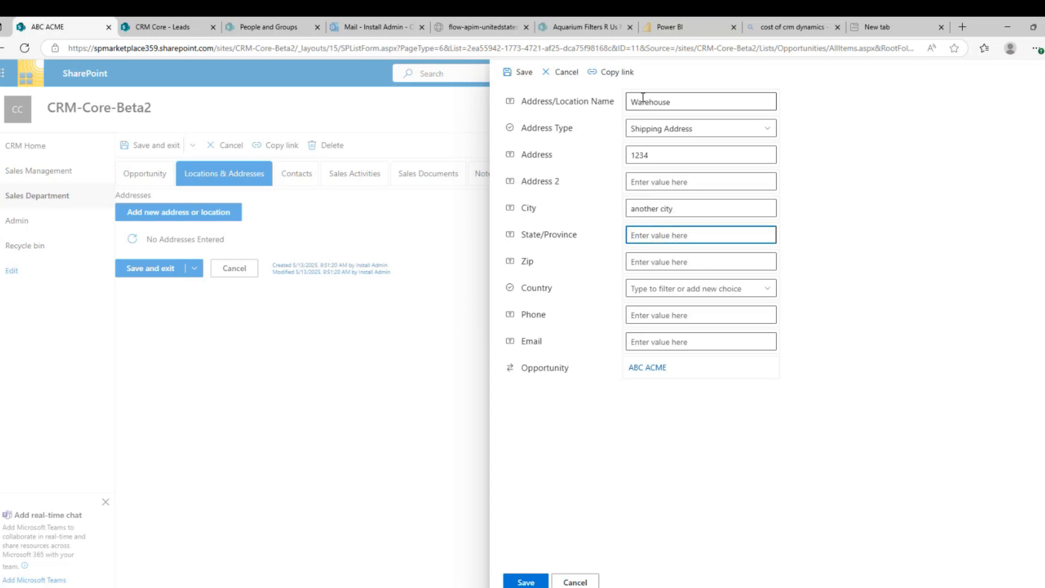
pyautogui.write('st')
pyautogui.press('Tab')
pyautogui.write('234234')
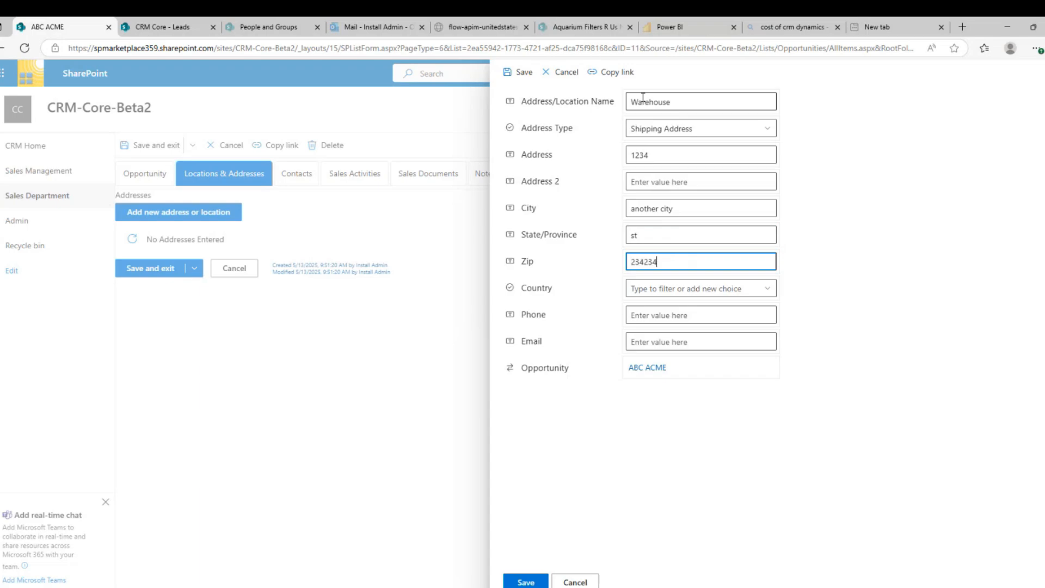
pyautogui.press('Tab')
# Set the address country to United States and save the Warehouse address
pyautogui.write('U')
pyautogui.press('BackSpace')
pyautogui.press('BackSpace')
pyautogui.write('Nicaragua')
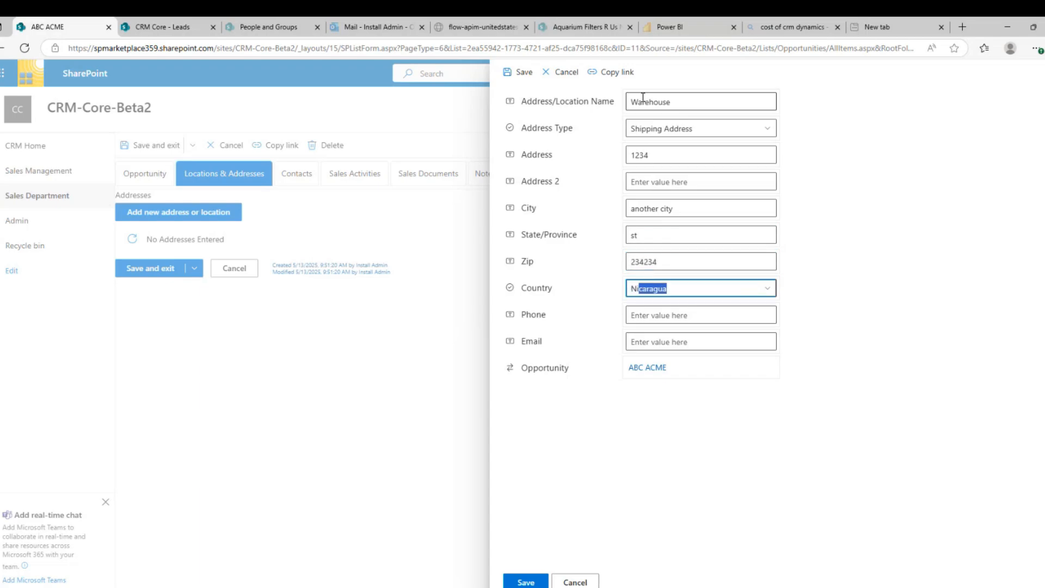
pyautogui.click(767, 291)
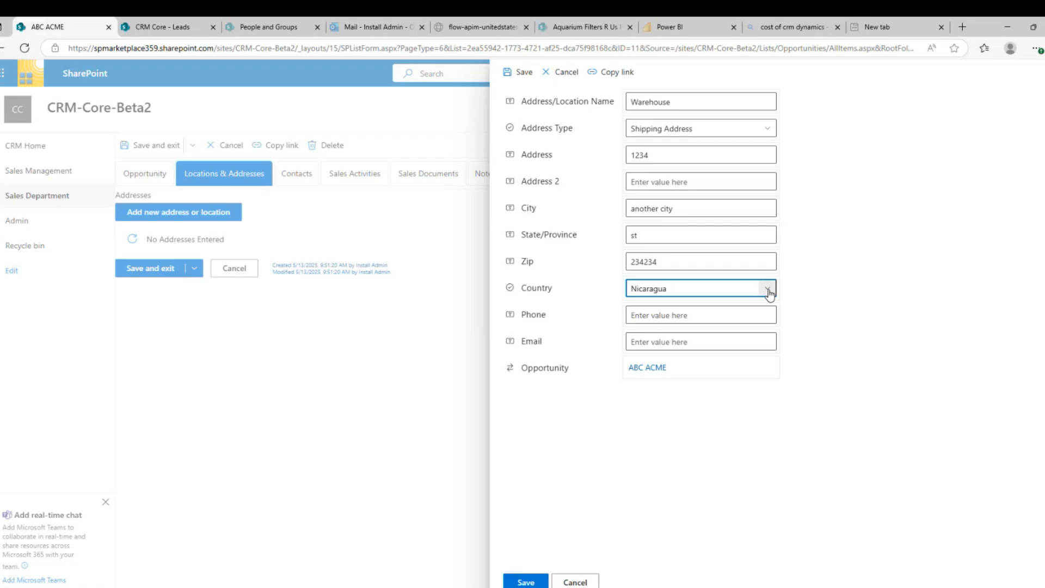
pyautogui.click(768, 291)
pyautogui.scroll(-20, 787, 413)
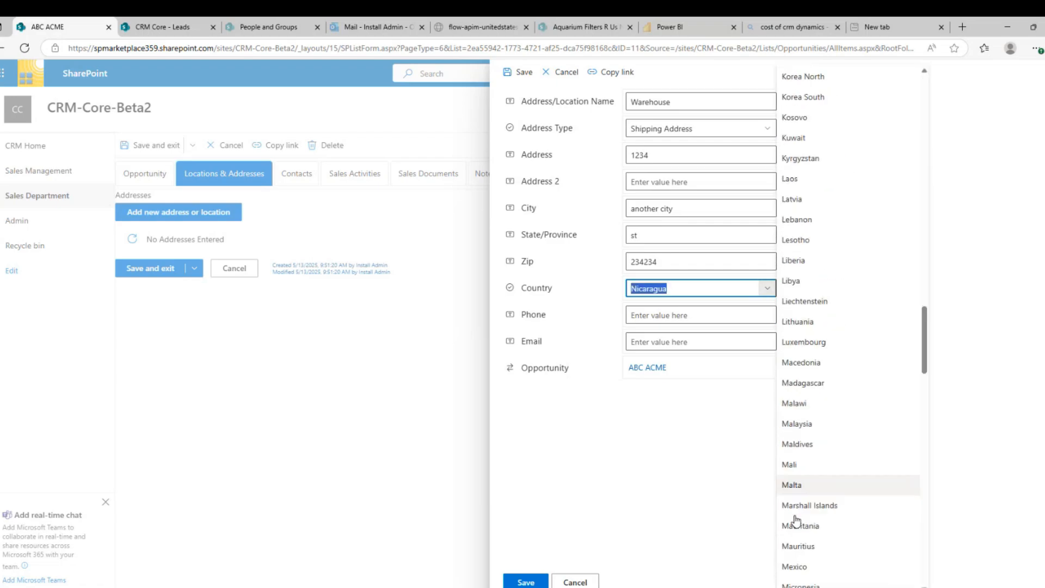
pyautogui.scroll(-20, 795, 511)
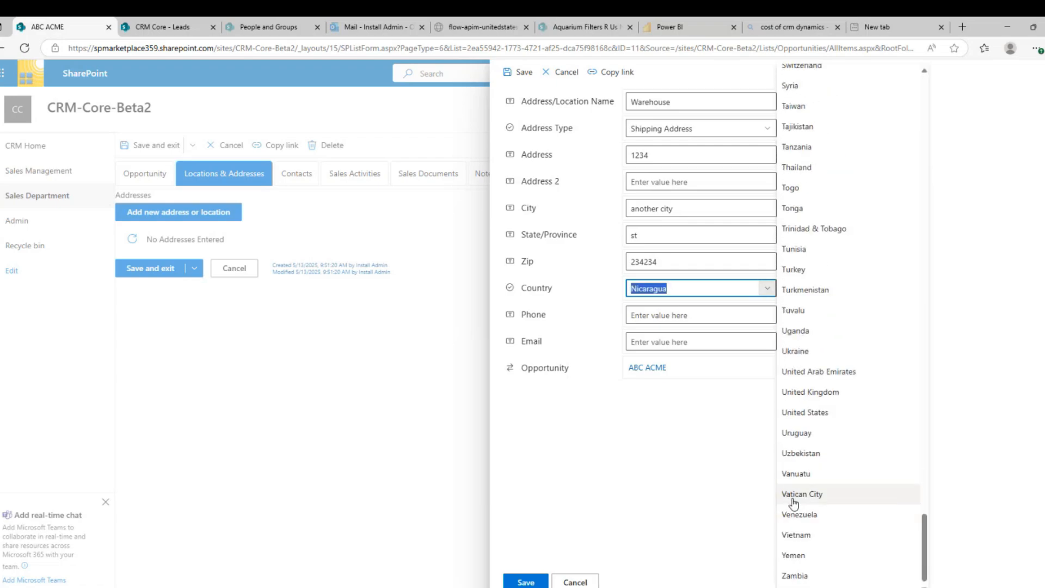
pyautogui.click(801, 413)
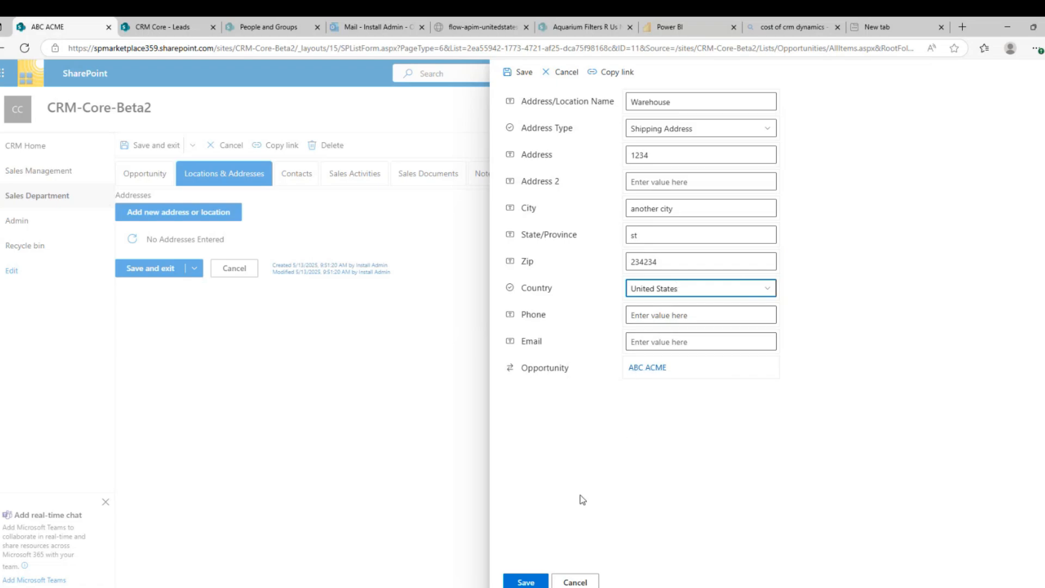
pyautogui.click(525, 581)
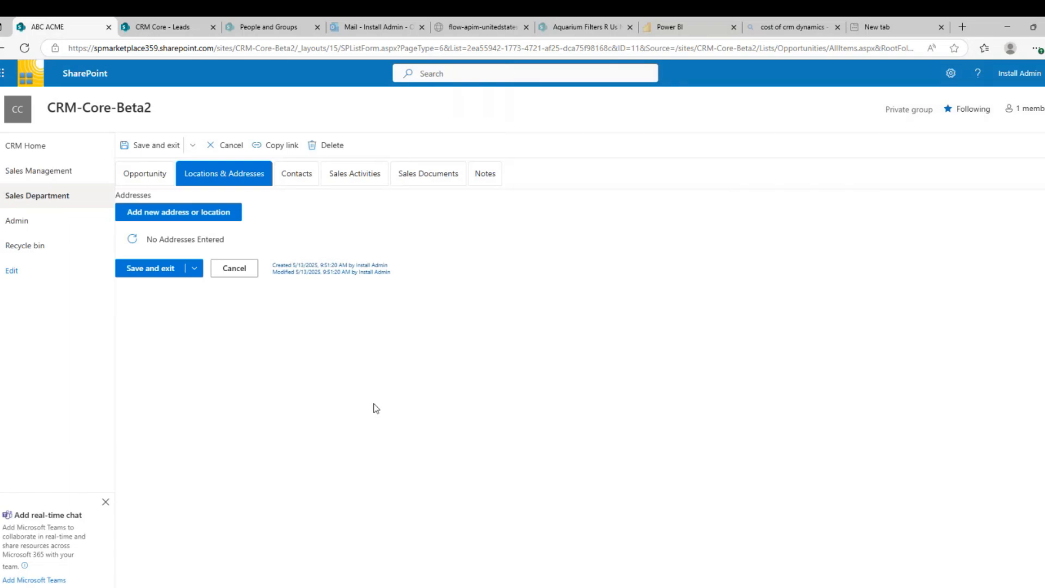
# Review the opportunity's Contacts, opening and cancelling a new contact form
pyautogui.click(300, 175)
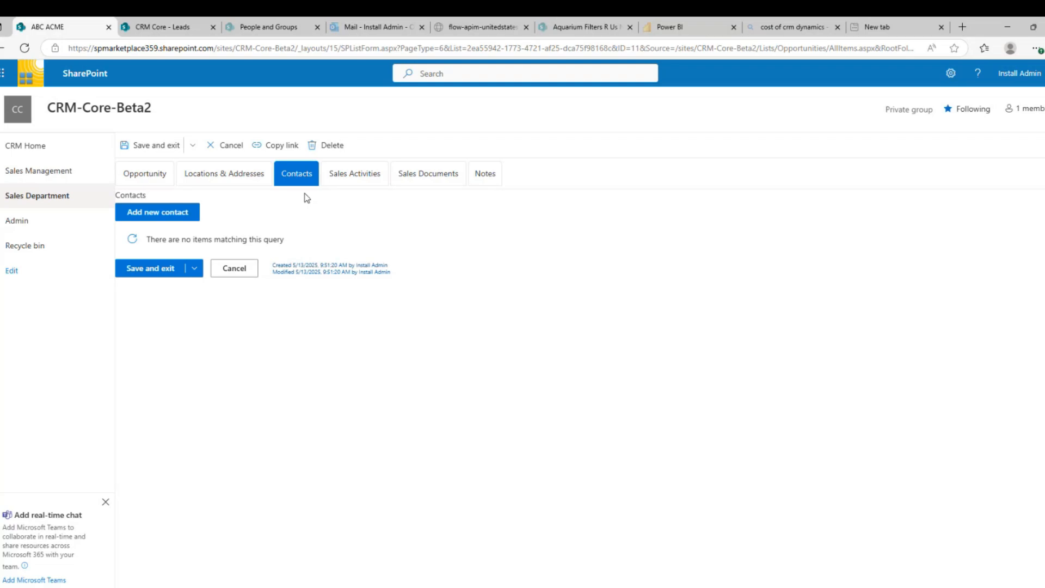
pyautogui.click(155, 215)
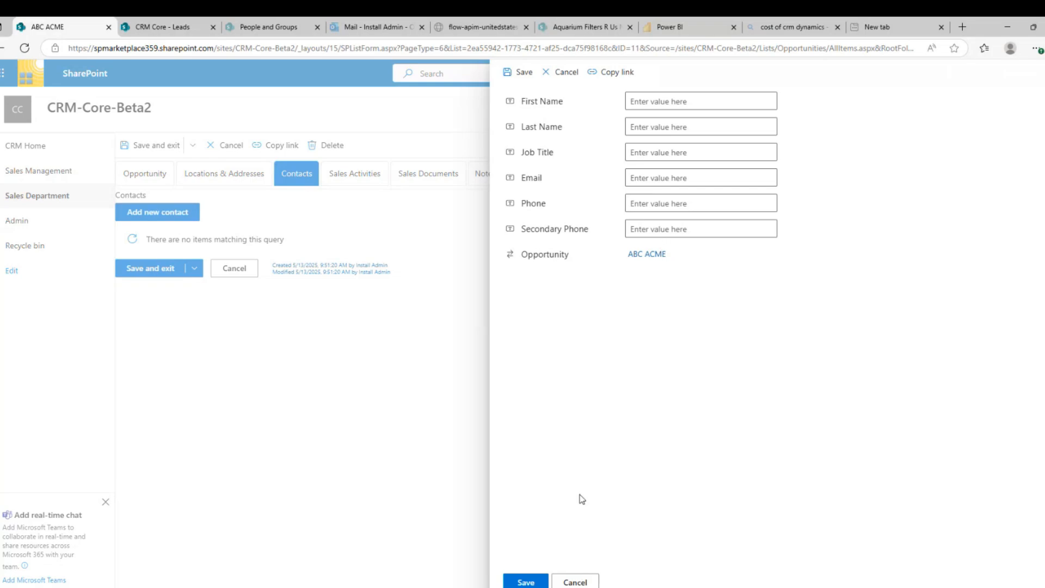
pyautogui.click(590, 584)
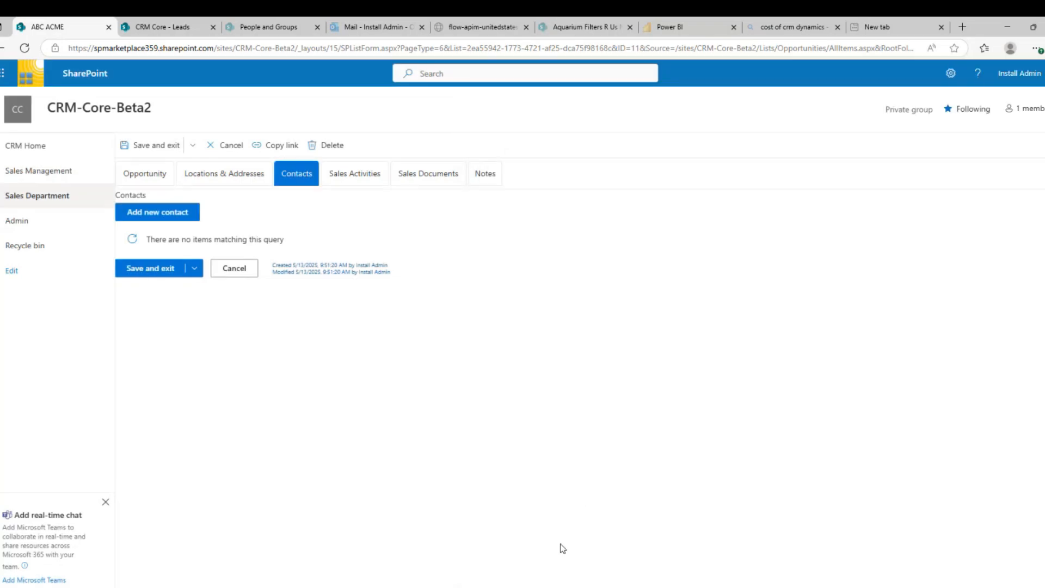
# Review Sales Activities, checking the activity types in a new activity form before cancelling
pyautogui.click(353, 181)
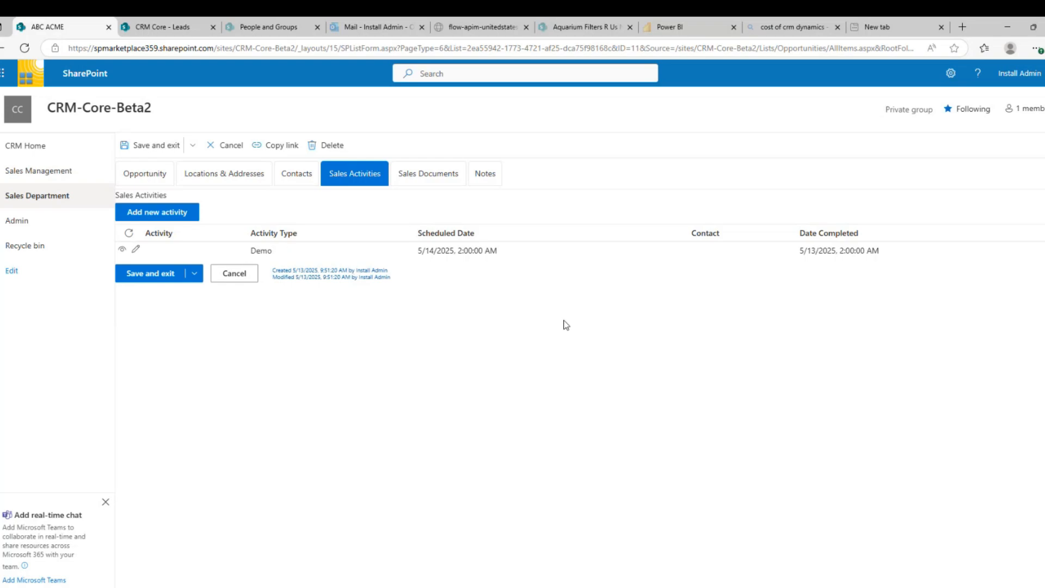
pyautogui.click(174, 213)
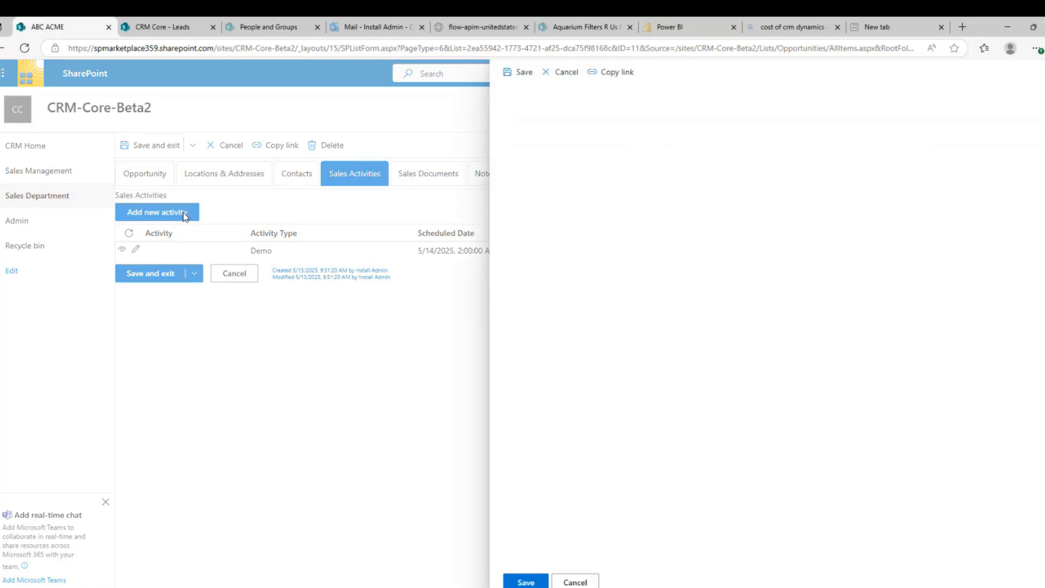
pyautogui.click(633, 194)
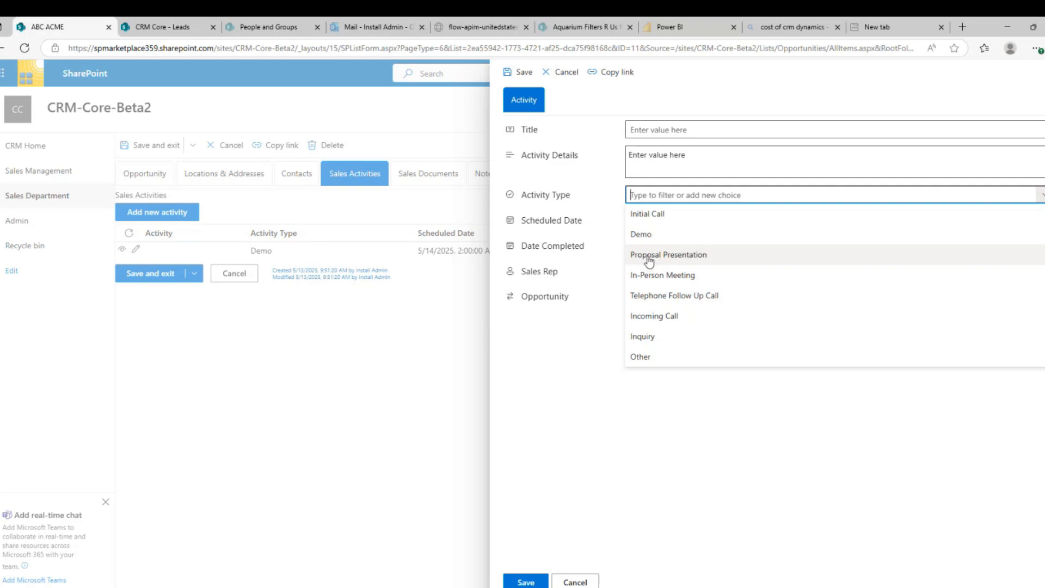
pyautogui.click(596, 581)
# Save the note 'Great first meeting, now to put together the presentation' in the opportunity's Notes
pyautogui.click(418, 174)
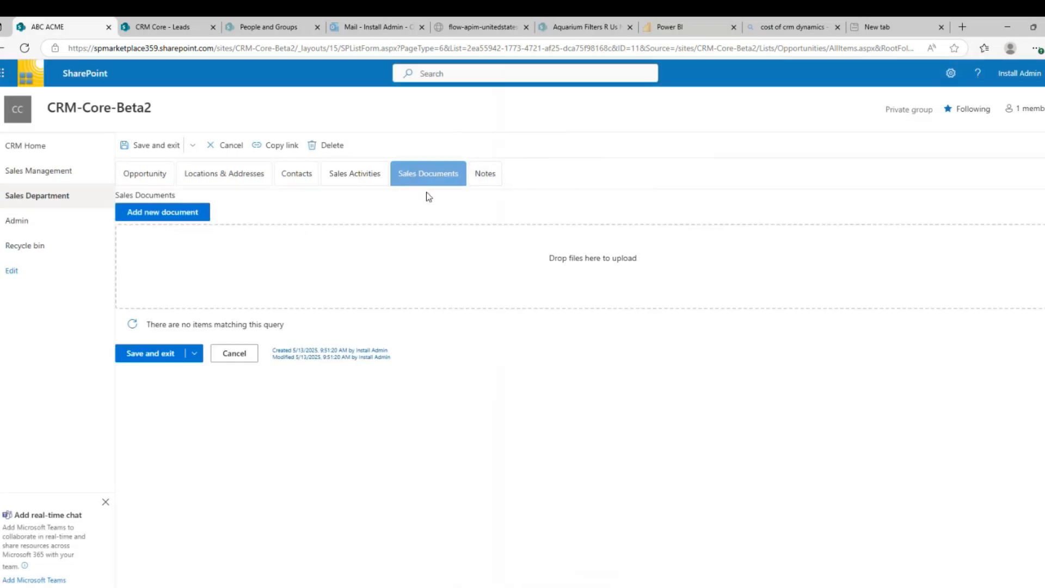
pyautogui.click(489, 179)
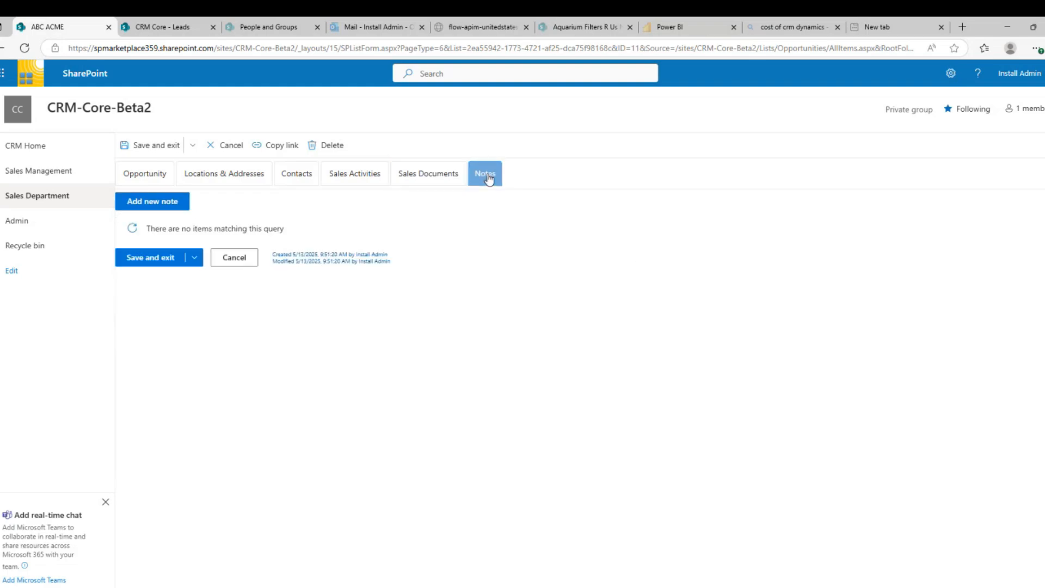
pyautogui.click(150, 207)
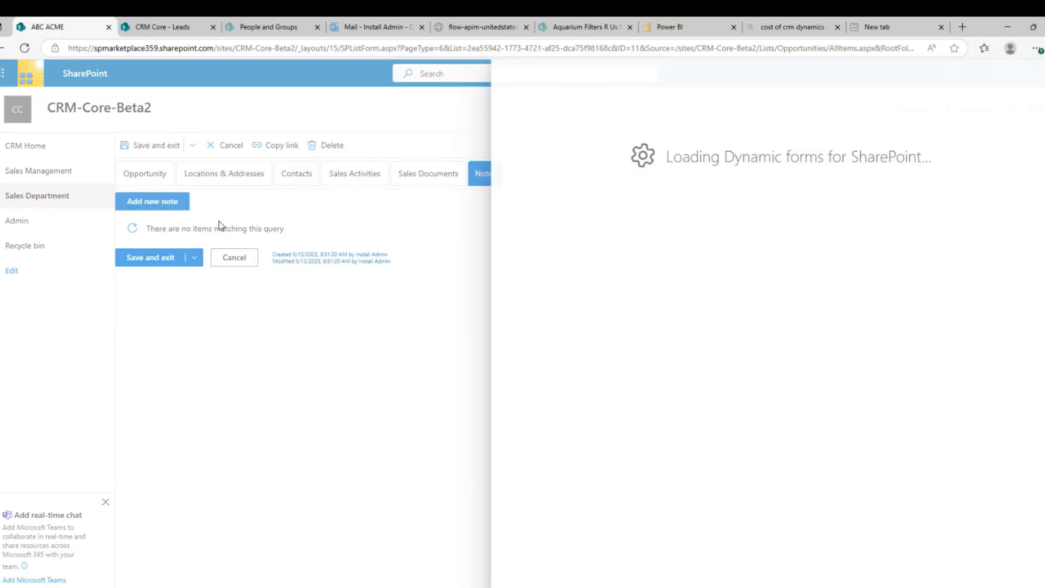
pyautogui.click(650, 107)
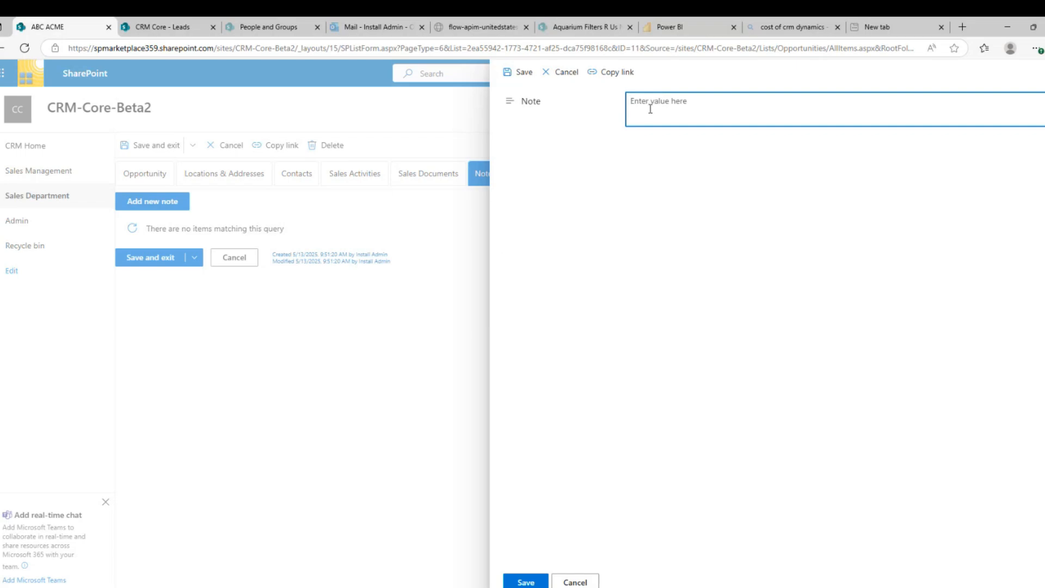
pyautogui.write('Great first meeting, now to put together the pr')
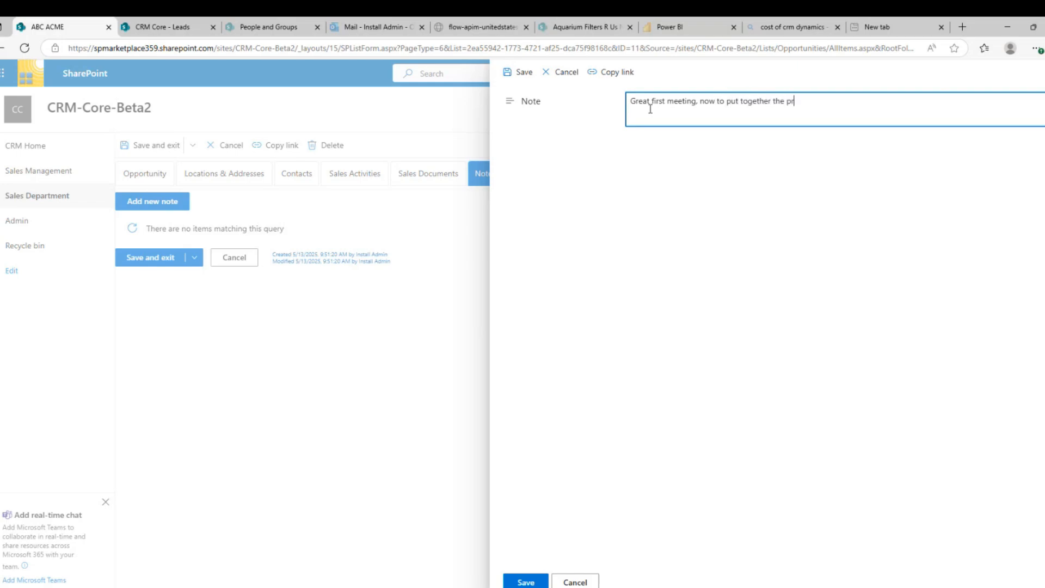
pyautogui.write('esentation')
pyautogui.click(524, 582)
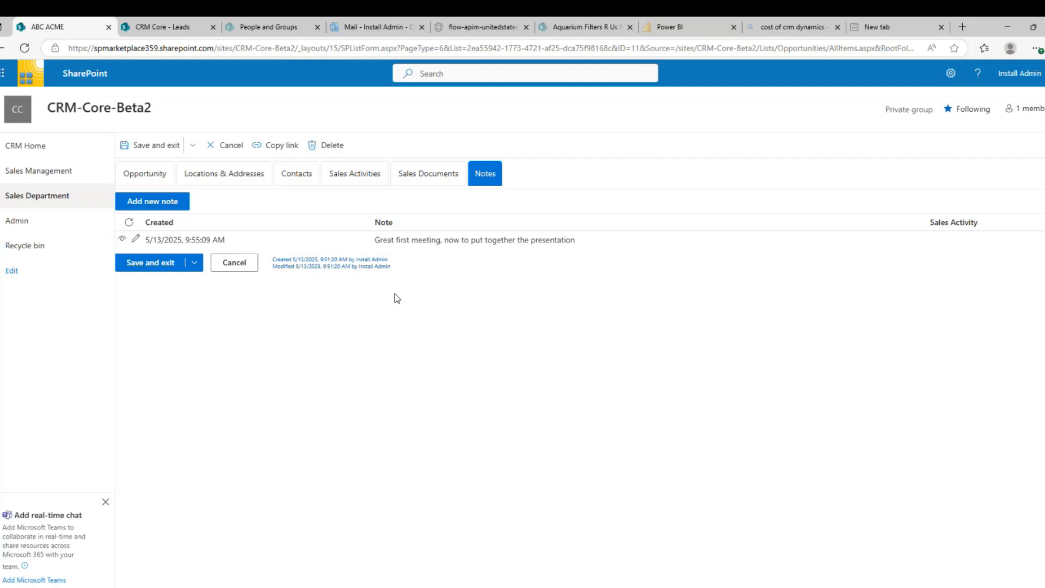
pyautogui.click(146, 177)
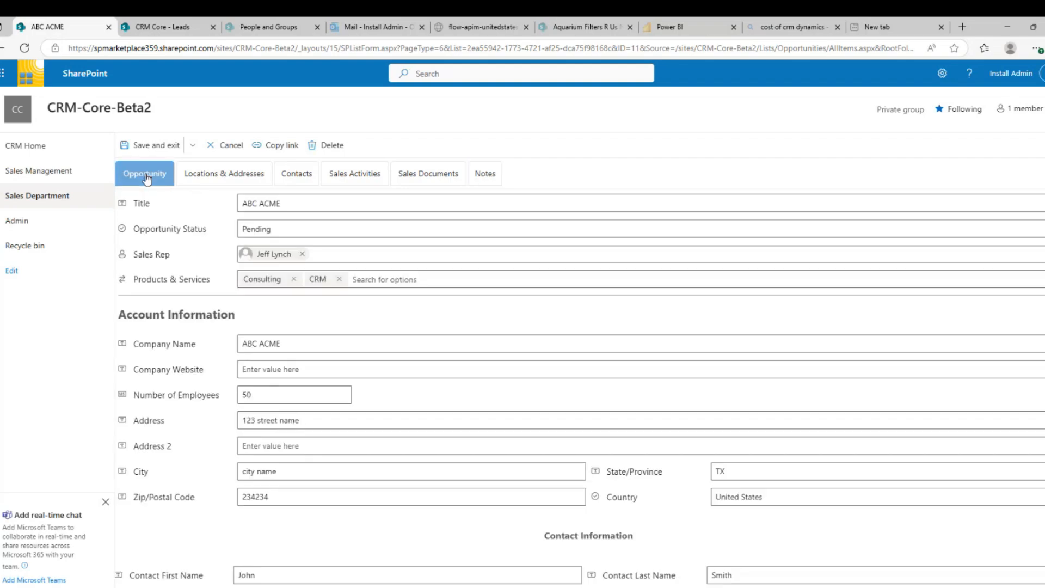
# Set ABC ACME's Opportunity Status to Closed Won and save and exit
pyautogui.click(275, 228)
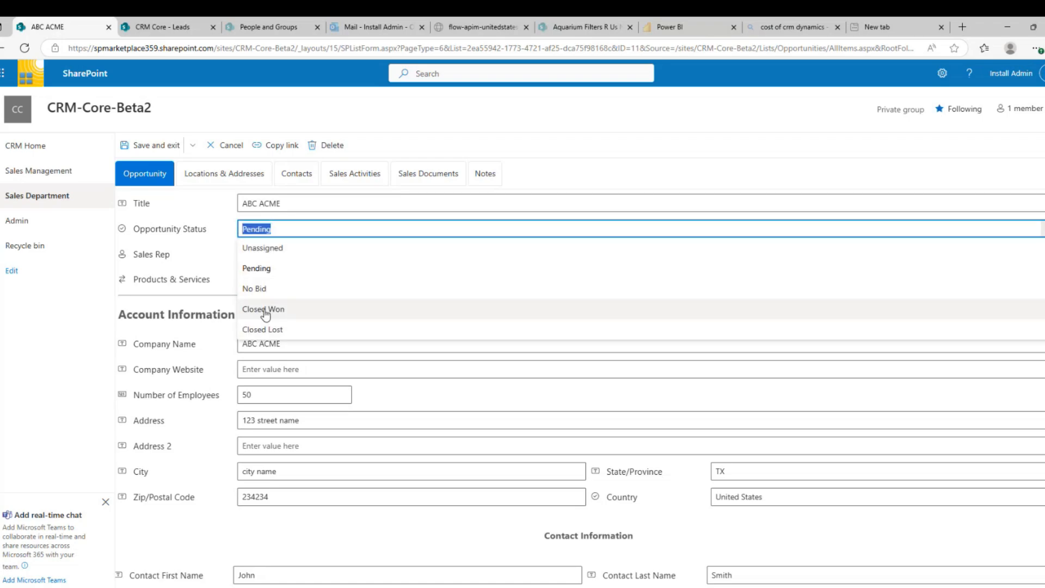
pyautogui.click(265, 311)
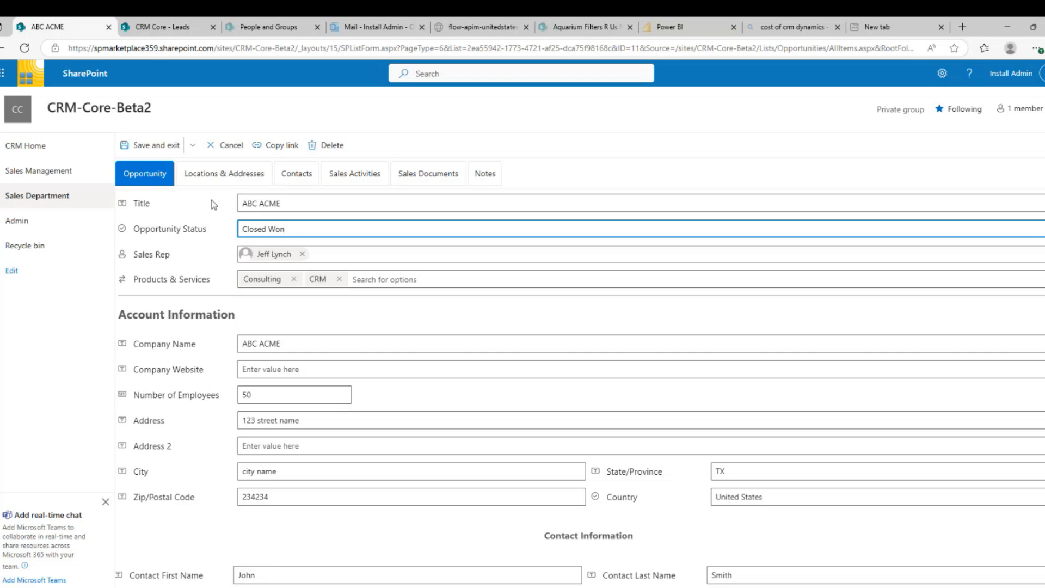
pyautogui.click(154, 146)
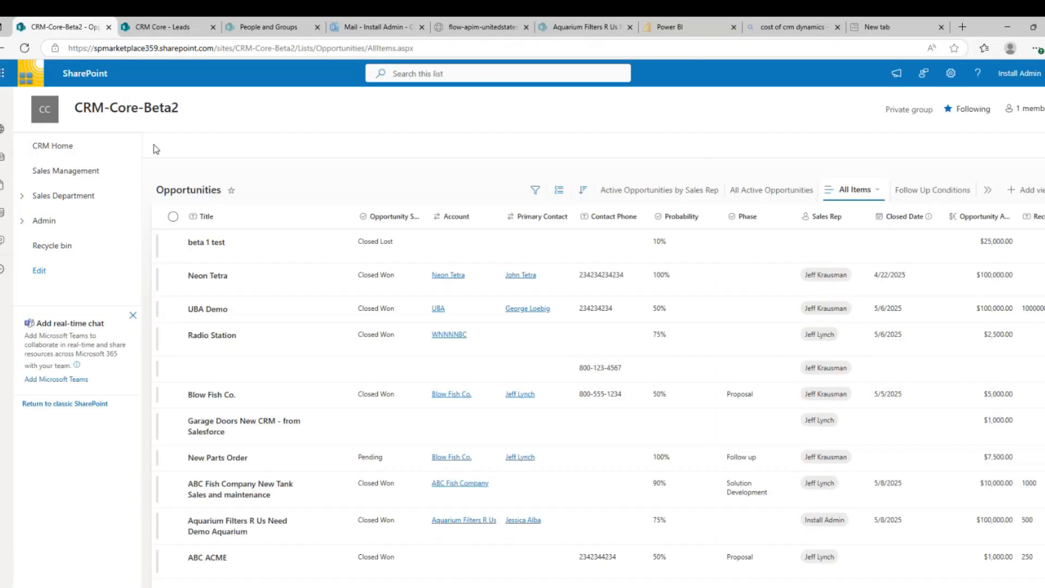
# Select ABC Fish Company in Sales Department > Accounts and edit it
pyautogui.click(22, 198)
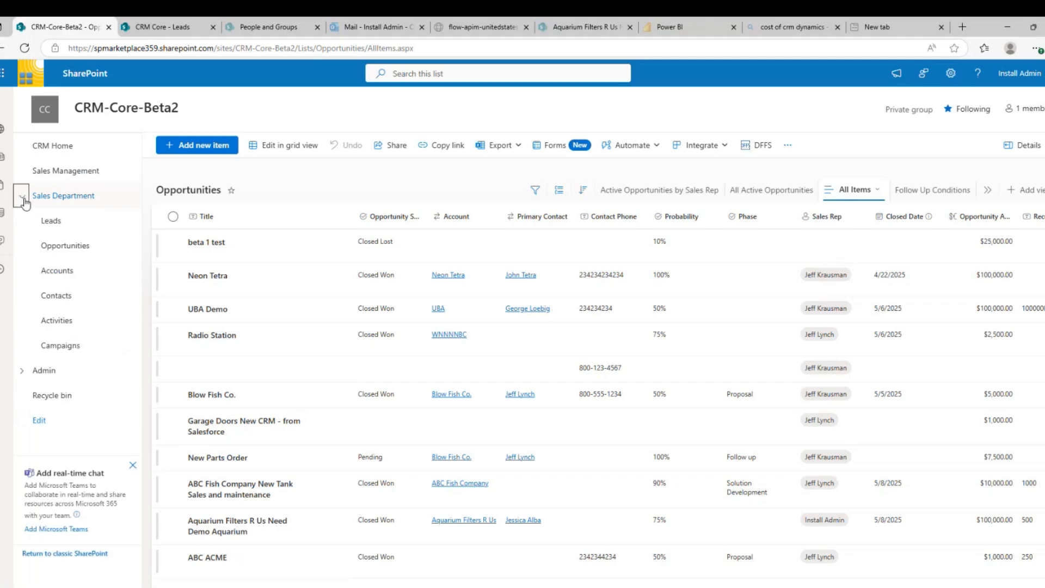
pyautogui.click(56, 272)
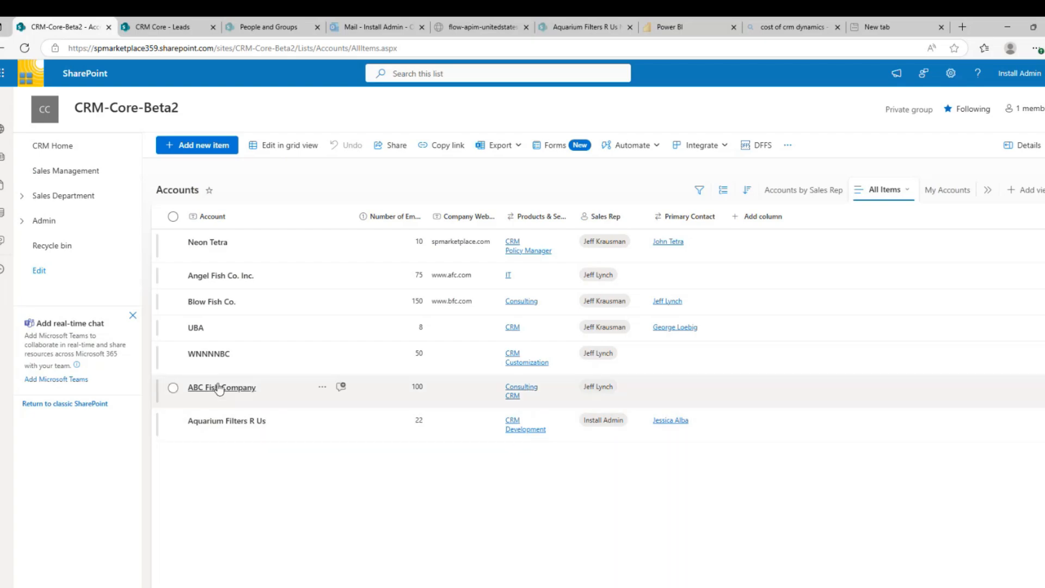
pyautogui.click(173, 388)
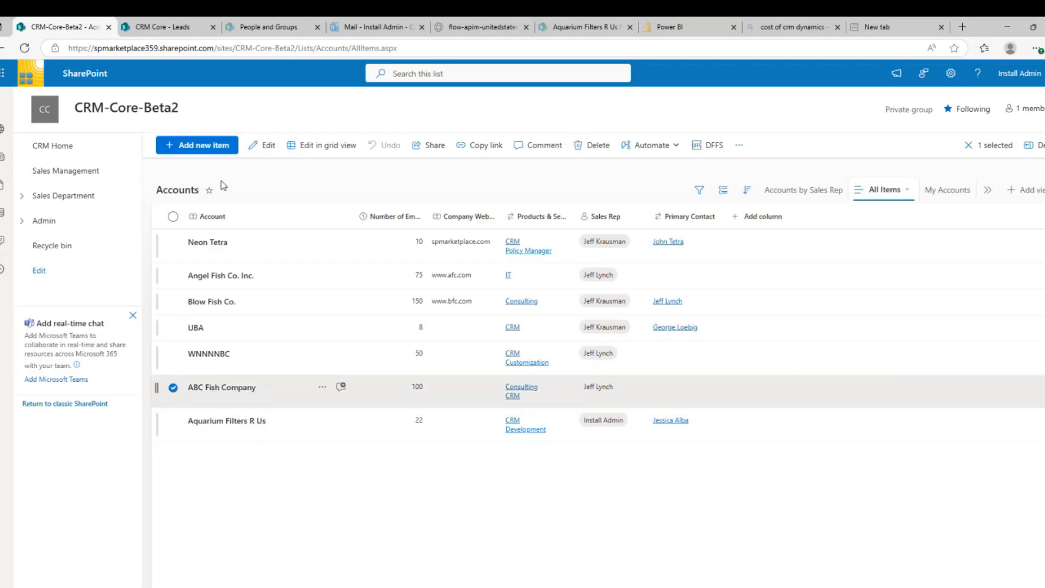
pyautogui.click(266, 145)
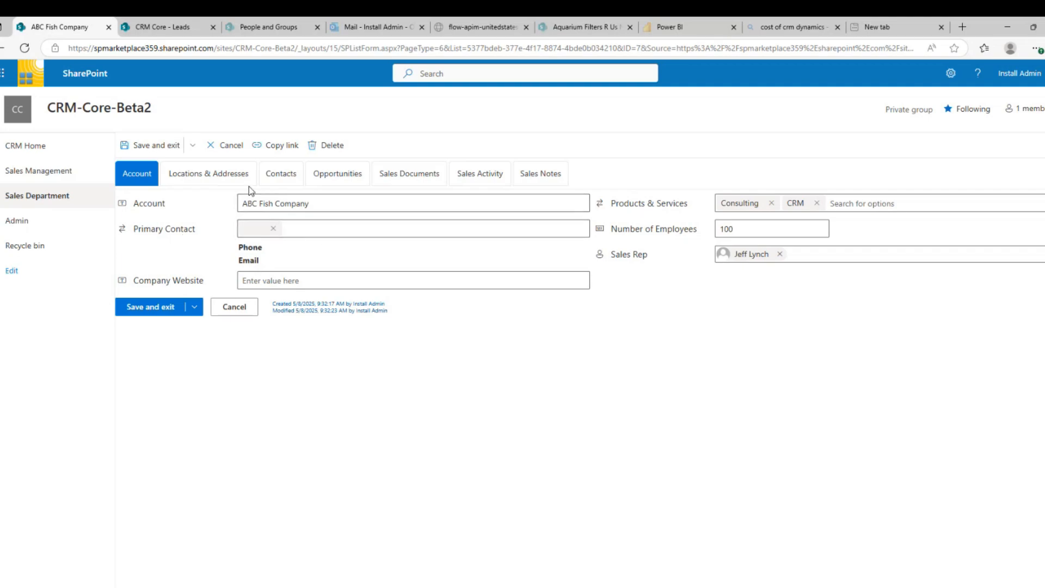
# Review ABC Fish Company's addresses, contacts and opportunities, discarding a new opportunity form
pyautogui.click(228, 177)
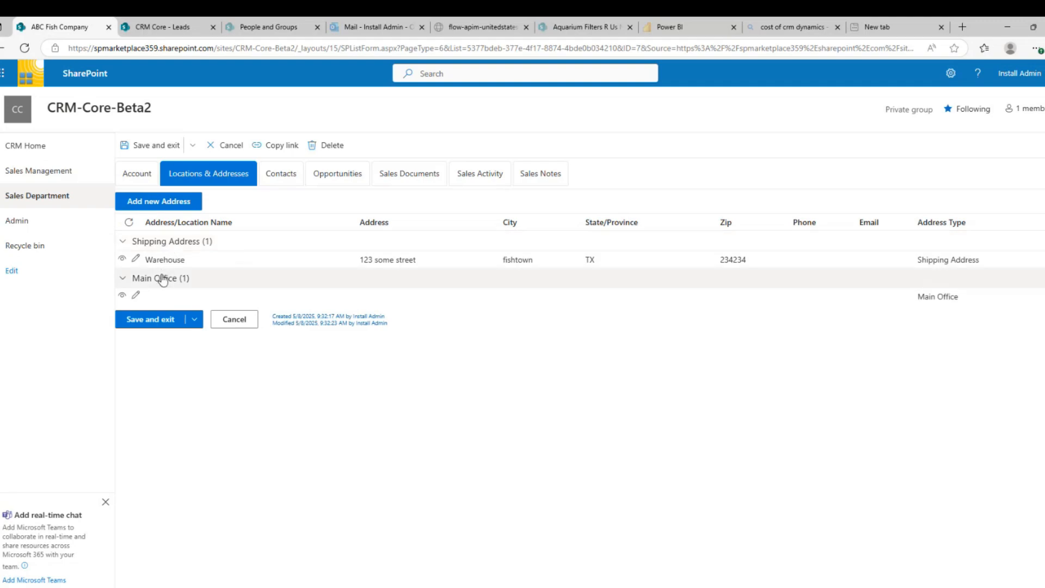
pyautogui.click(281, 174)
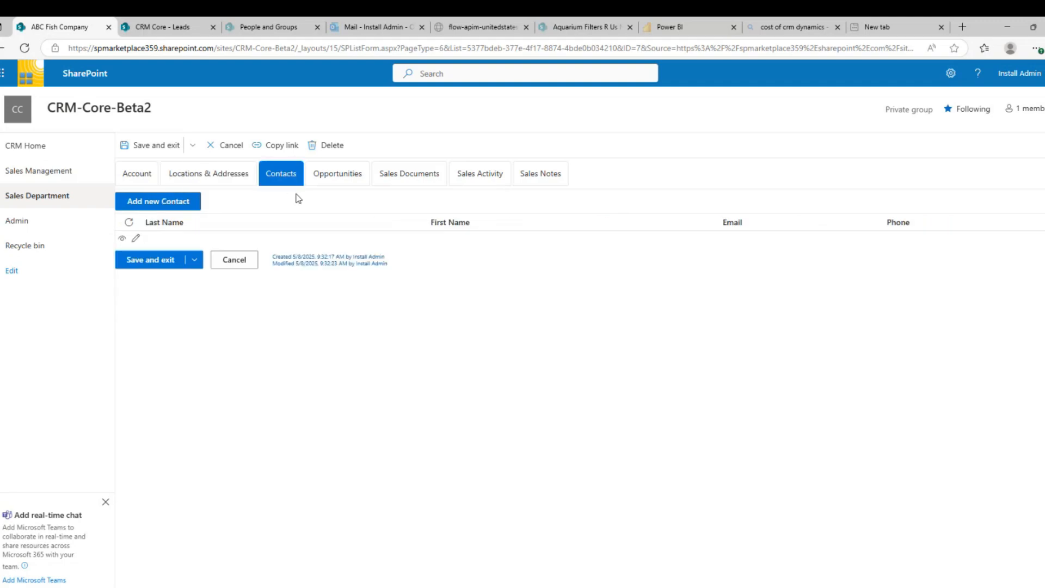
pyautogui.click(355, 175)
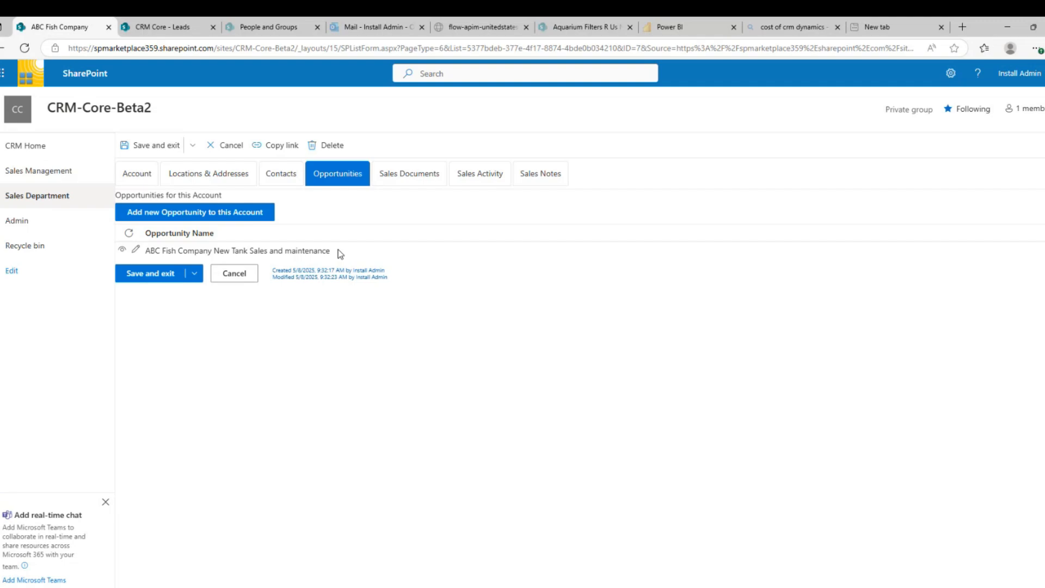
pyautogui.click(225, 217)
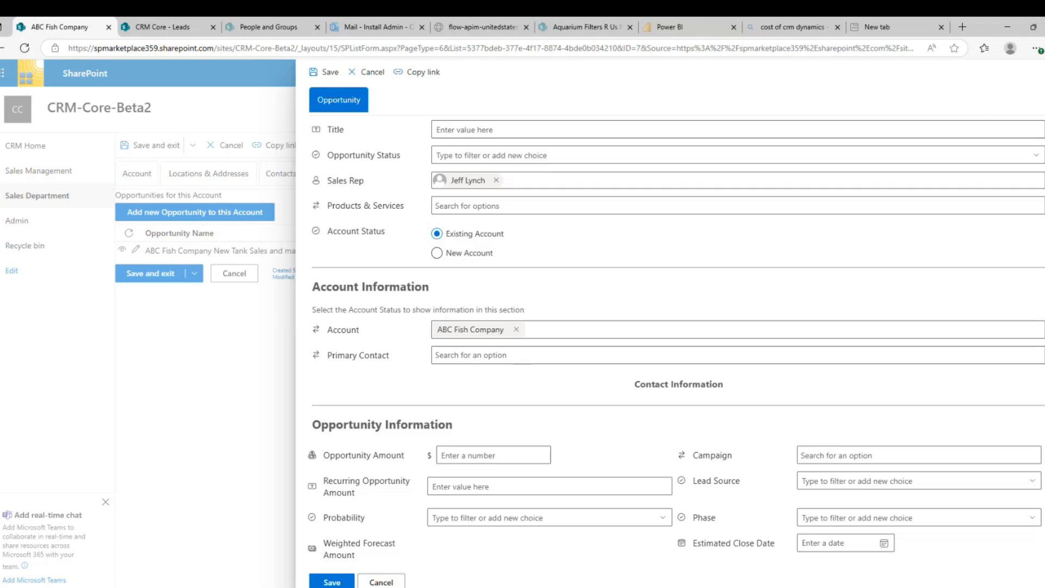
pyautogui.click(1043, 72)
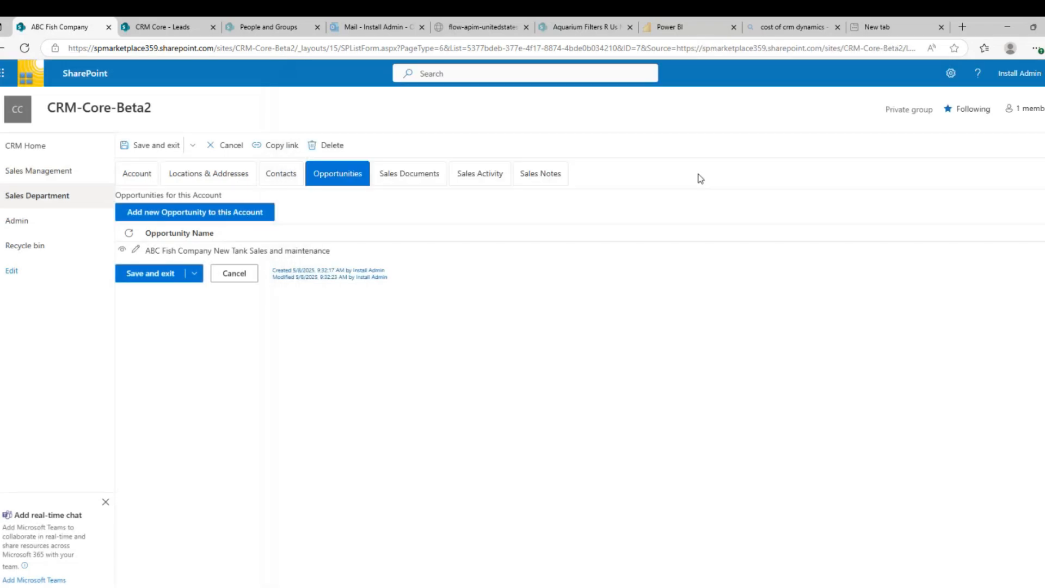
# Check its sales documents, activity and notes, then select ABC ACME in the Accounts list
pyautogui.click(396, 178)
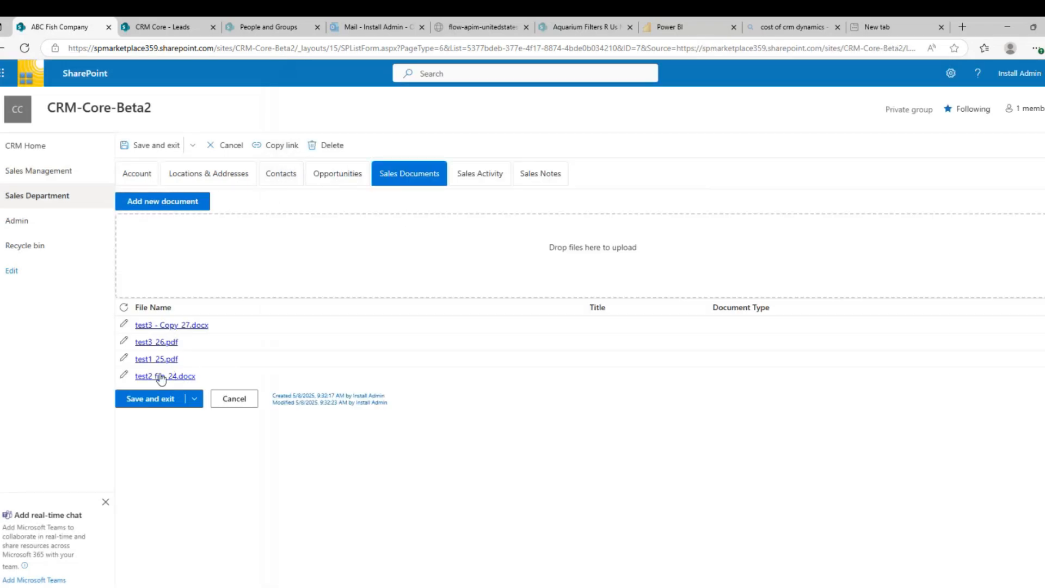
pyautogui.click(467, 172)
pyautogui.click(530, 173)
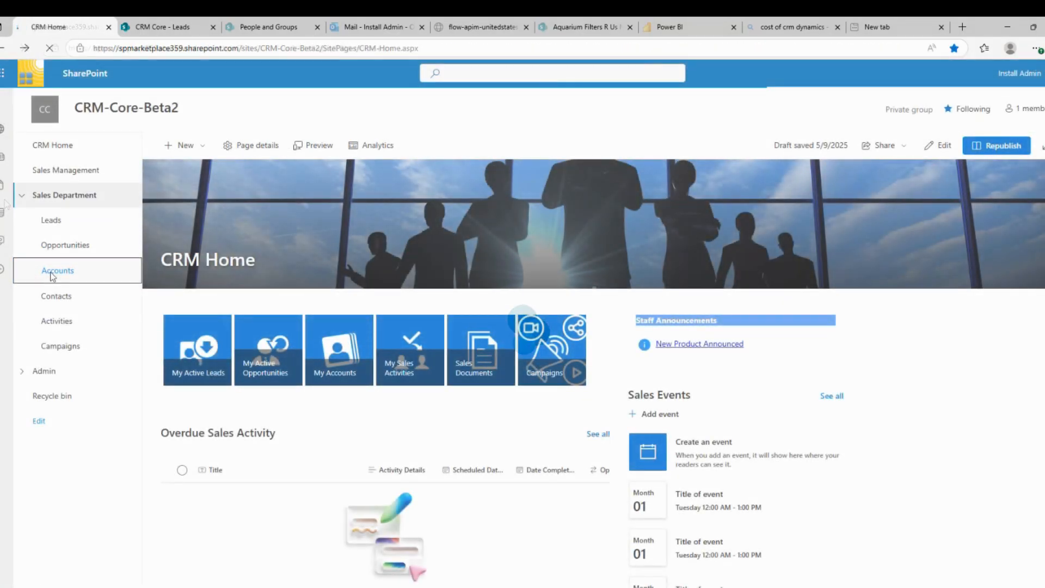
pyautogui.click(51, 275)
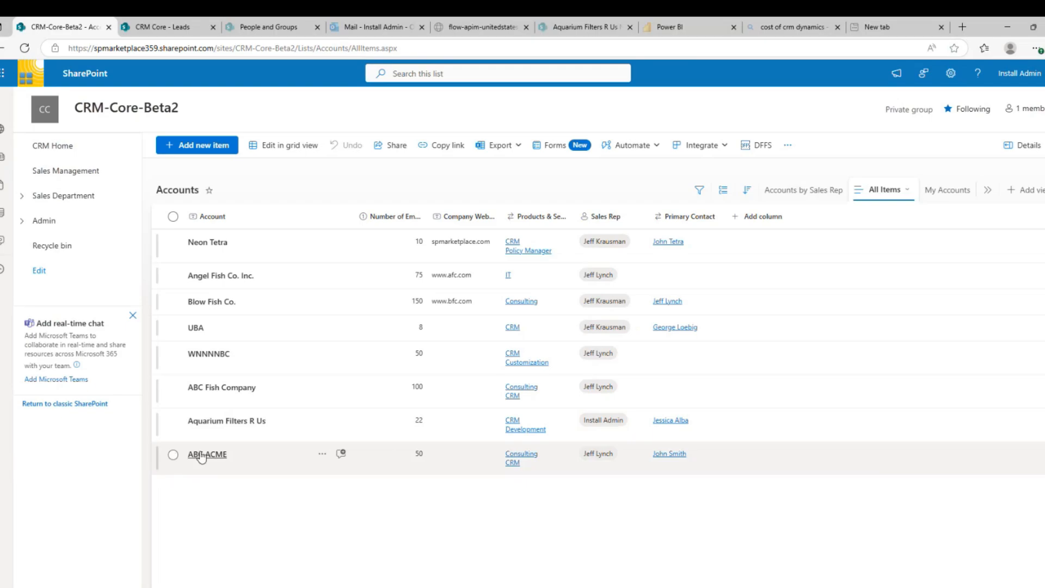
pyautogui.click(173, 455)
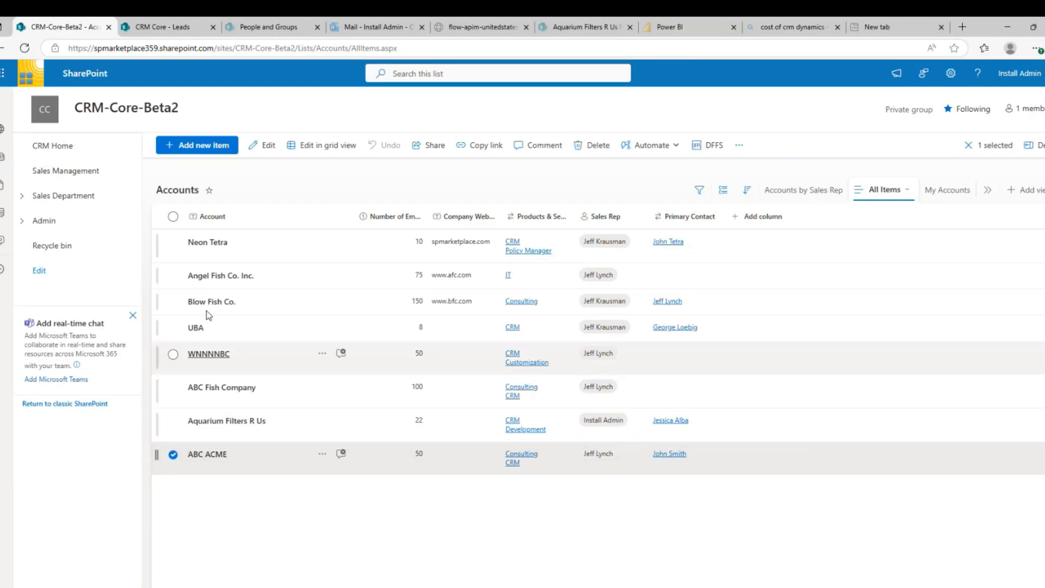
# Edit ABC ACME and view its addresses, contacts, sales documents and activity, ending on Opportunities
pyautogui.click(267, 147)
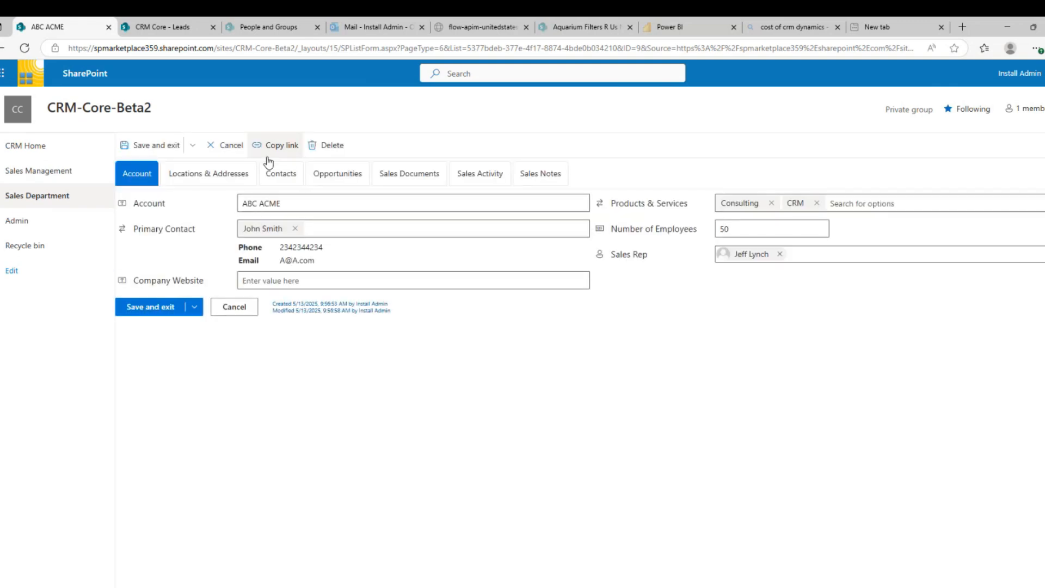
pyautogui.click(240, 178)
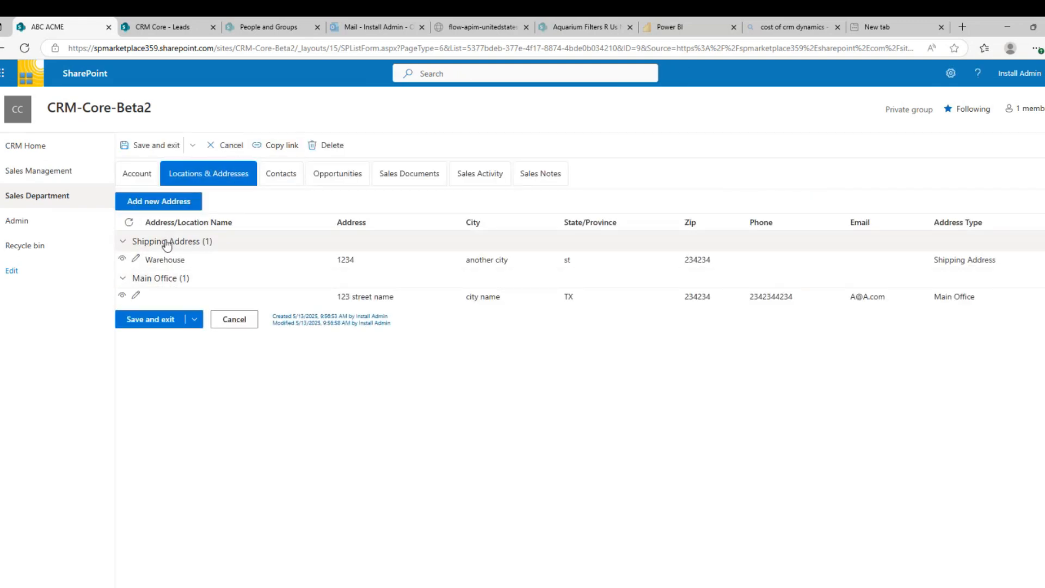
pyautogui.click(278, 180)
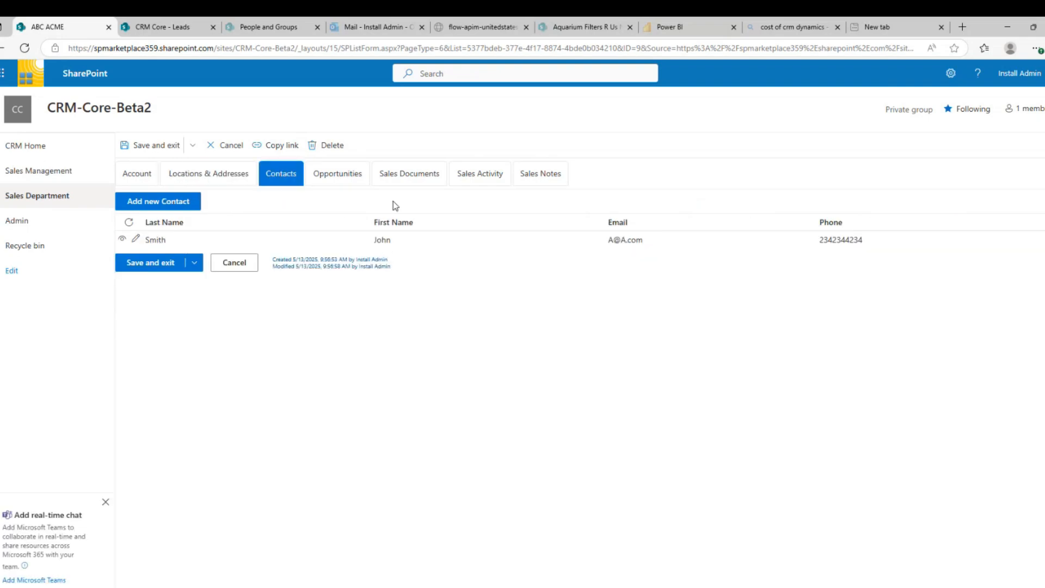
pyautogui.click(341, 182)
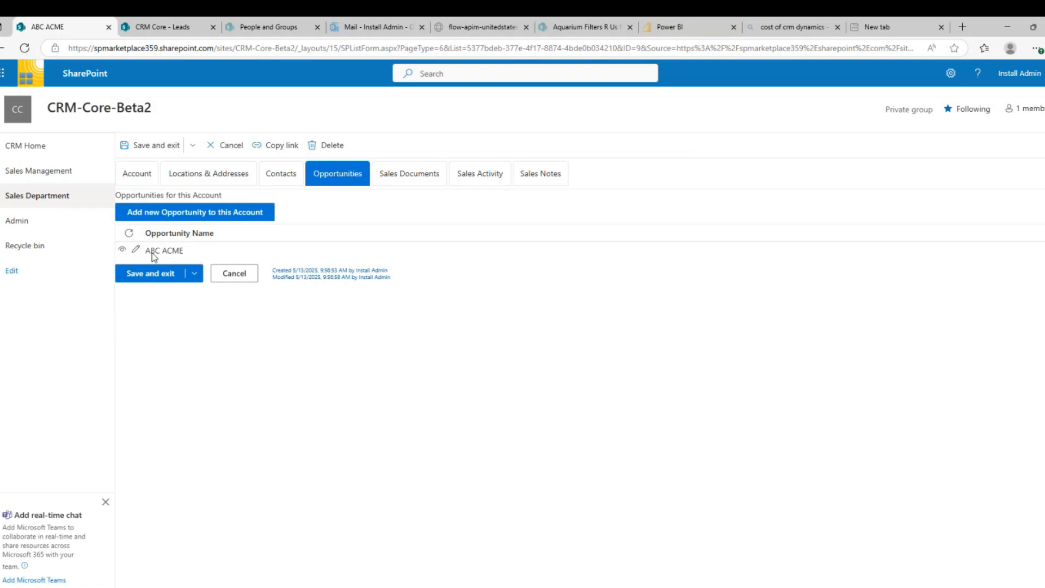
pyautogui.click(423, 180)
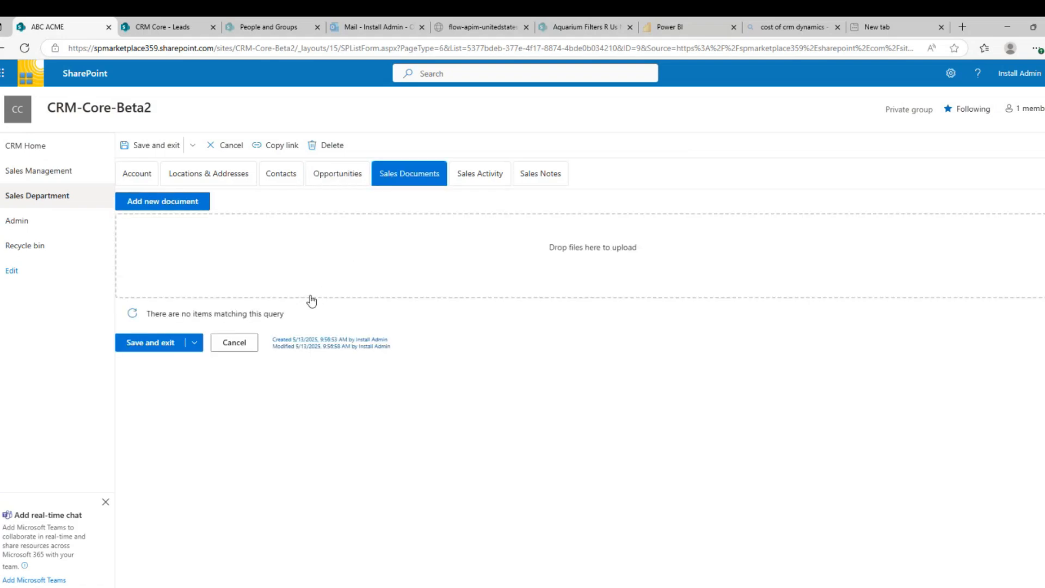
pyautogui.click(467, 175)
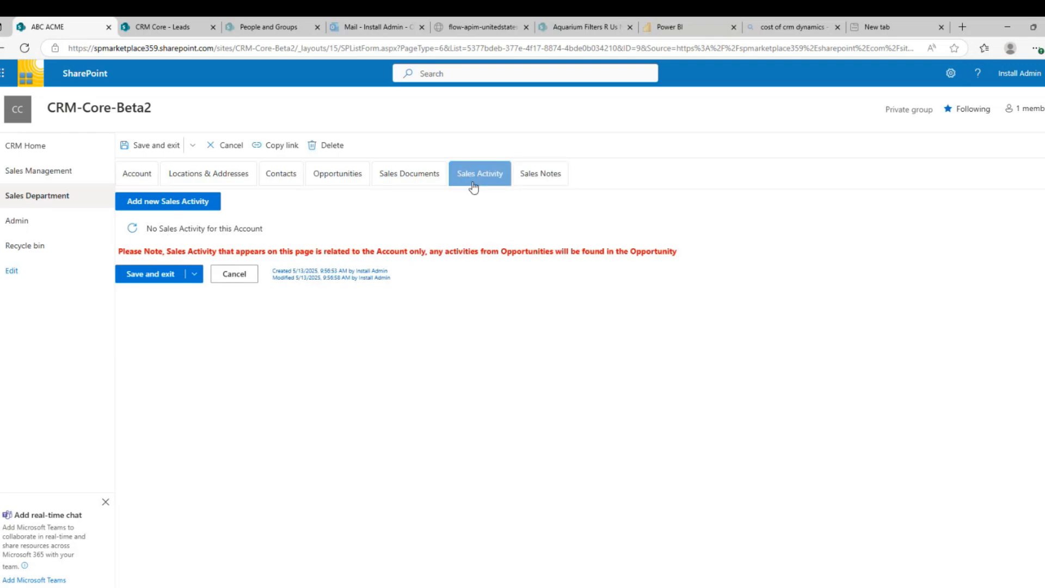
pyautogui.click(345, 180)
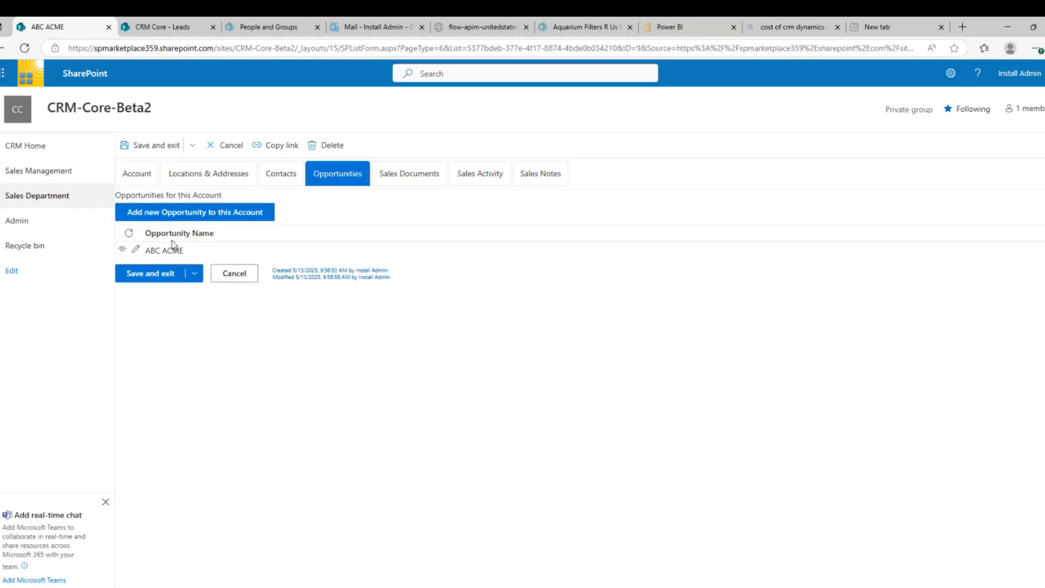
# Open the ABC ACME opportunity, look over its sales activities and notes, then close it unchanged
pyautogui.click(122, 249)
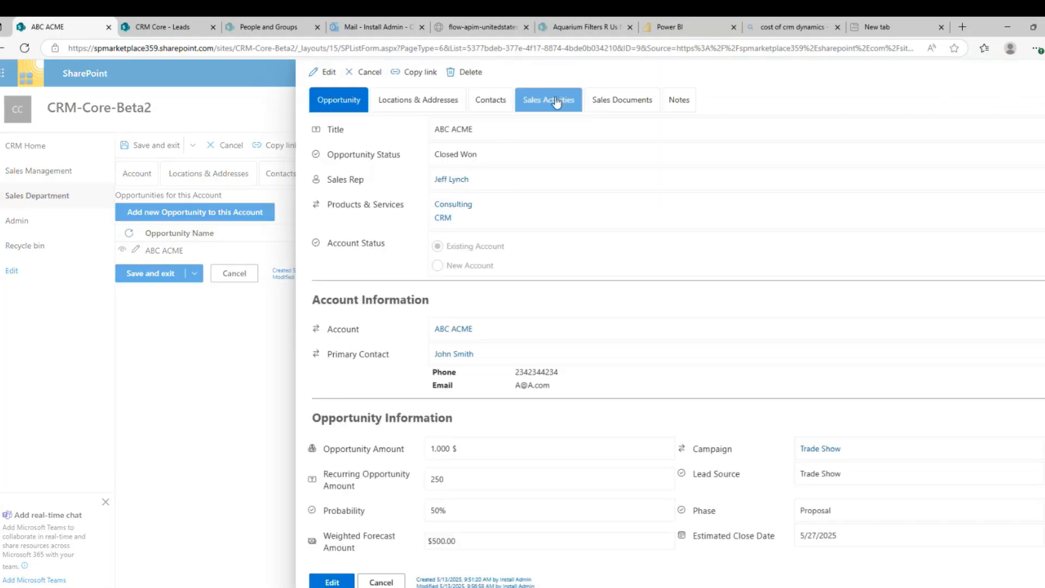
pyautogui.click(578, 106)
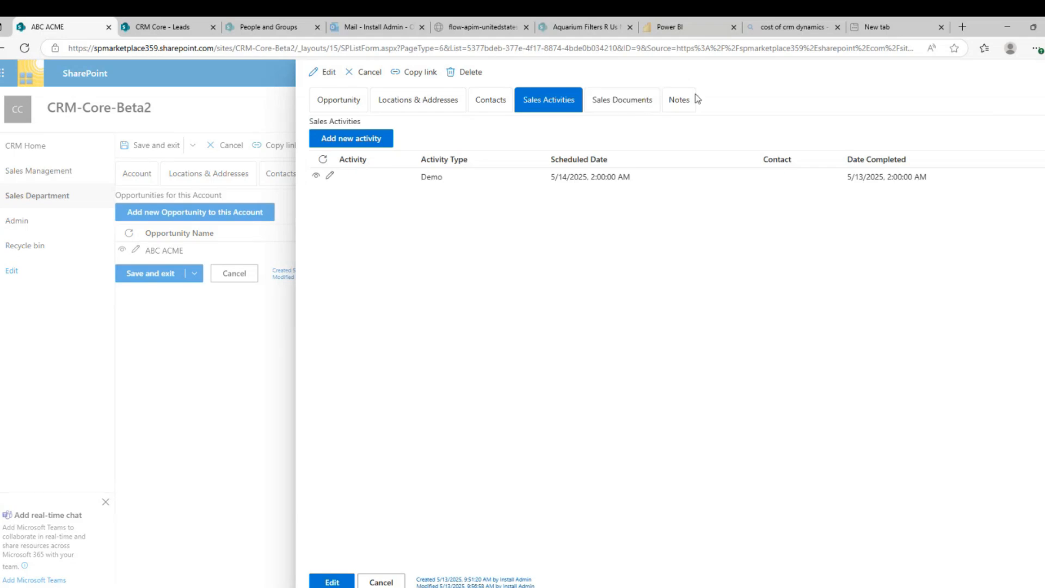
pyautogui.click(675, 103)
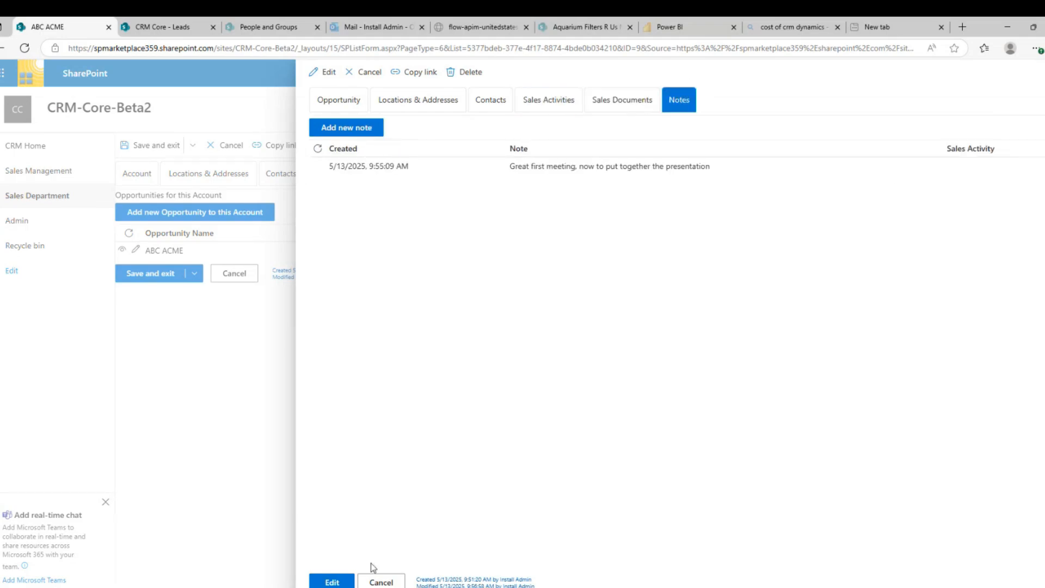
pyautogui.click(403, 581)
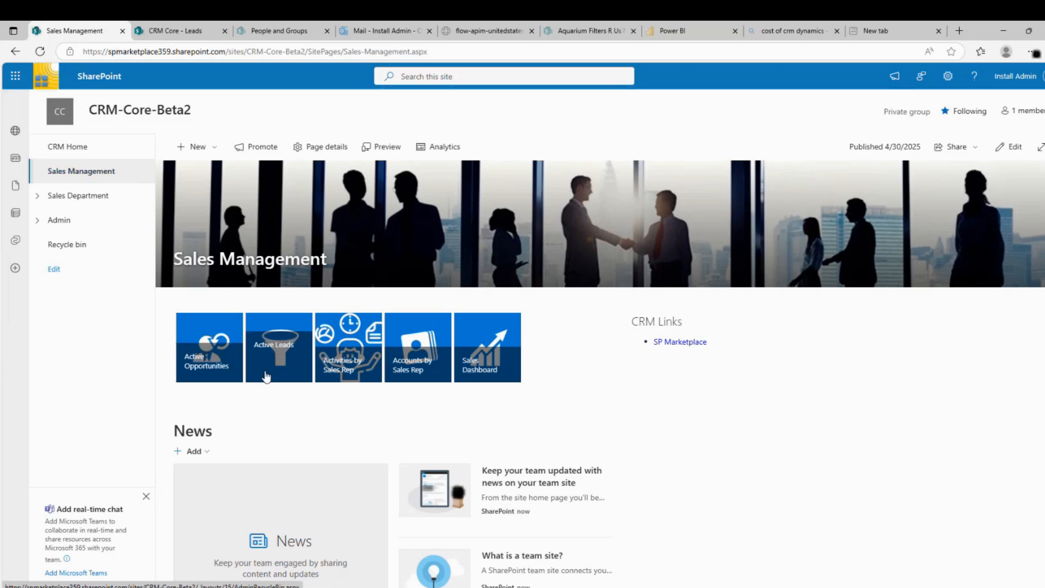
# Edit the Deli lead from Active Leads, choose the suggested person as Sales Rep, and save
pyautogui.click(279, 358)
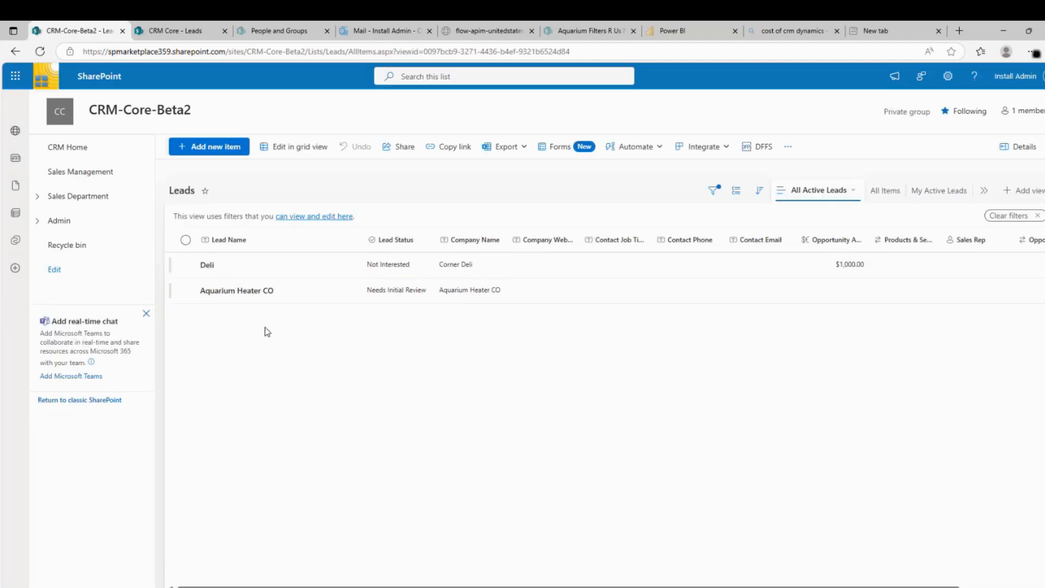
pyautogui.click(186, 265)
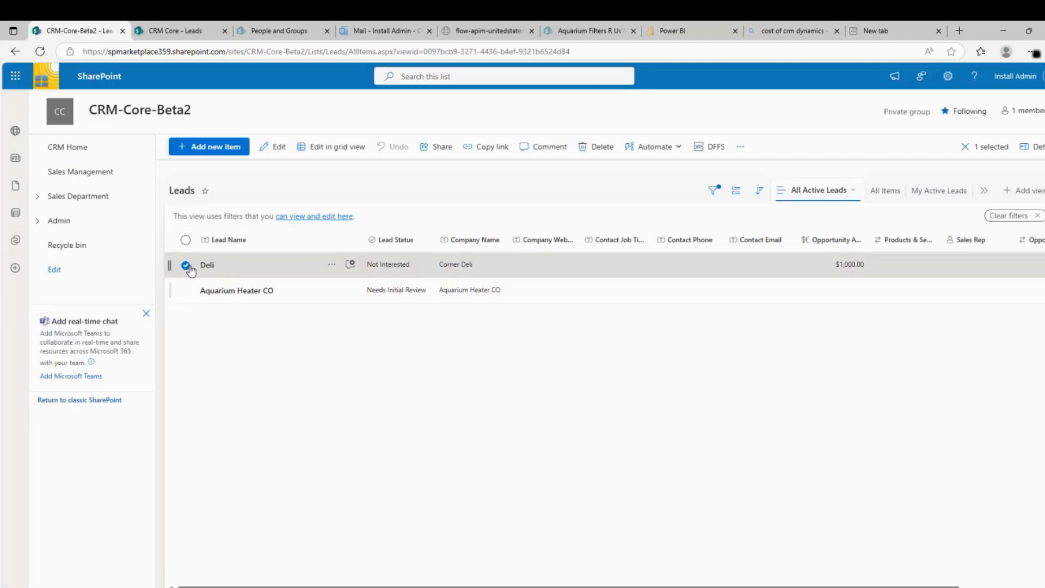
pyautogui.click(278, 148)
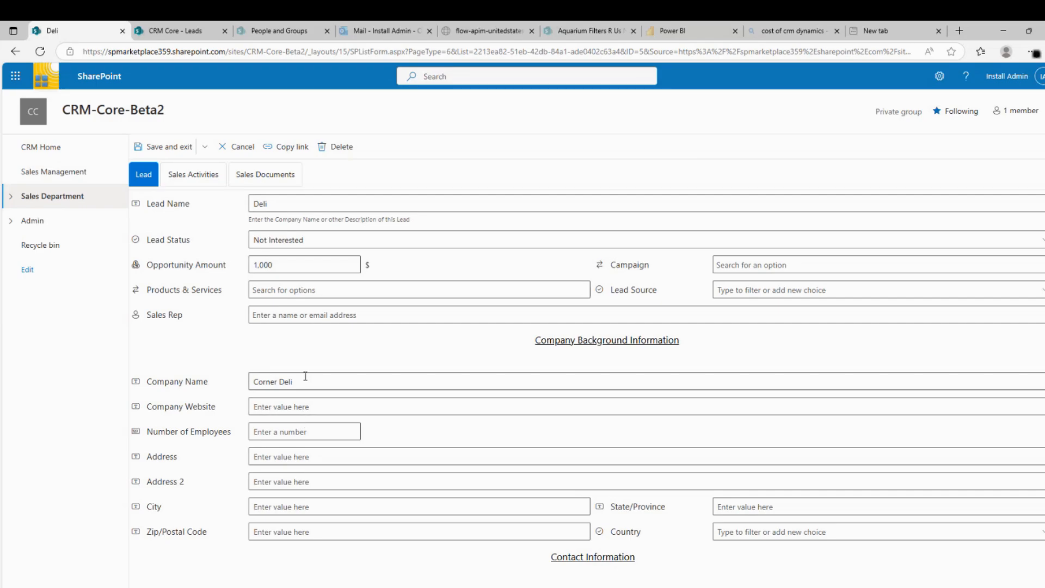
pyautogui.click(278, 316)
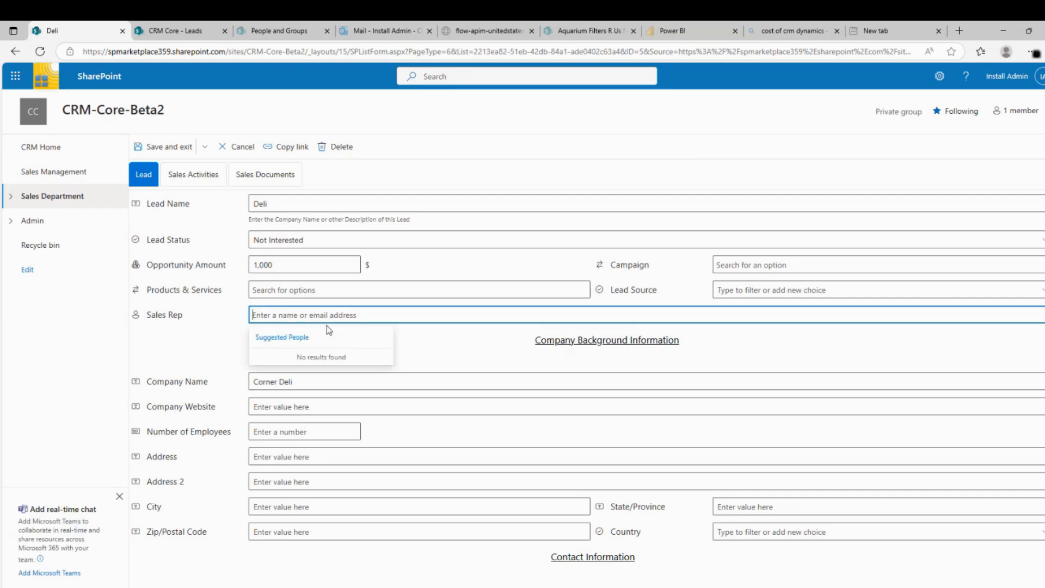
pyautogui.write('jeffl')
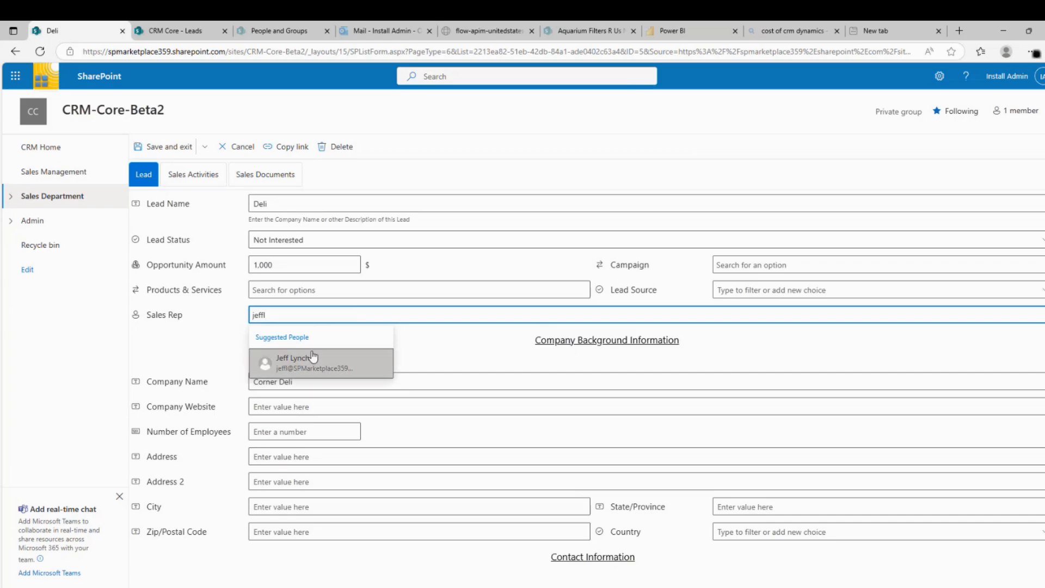
pyautogui.click(296, 363)
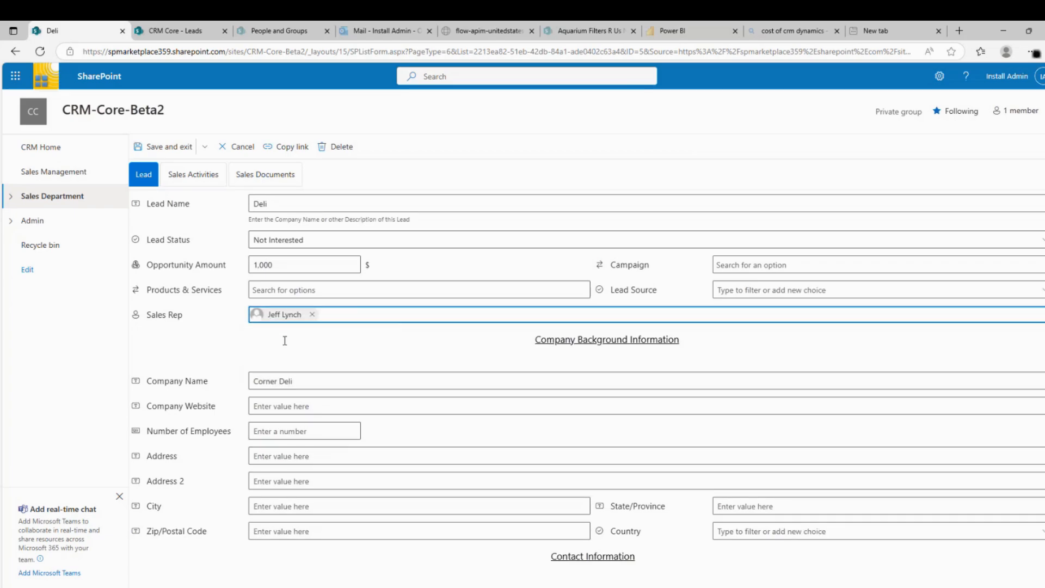
pyautogui.click(169, 147)
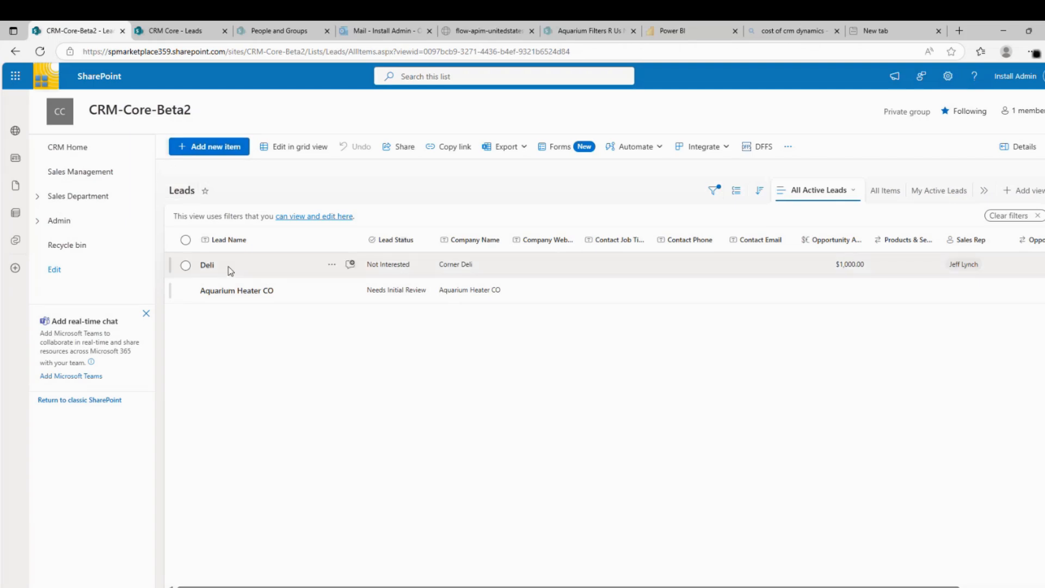
# Open the Garage Doors opportunity for editing and review its notes, documents and activities tabs
pyautogui.click(78, 174)
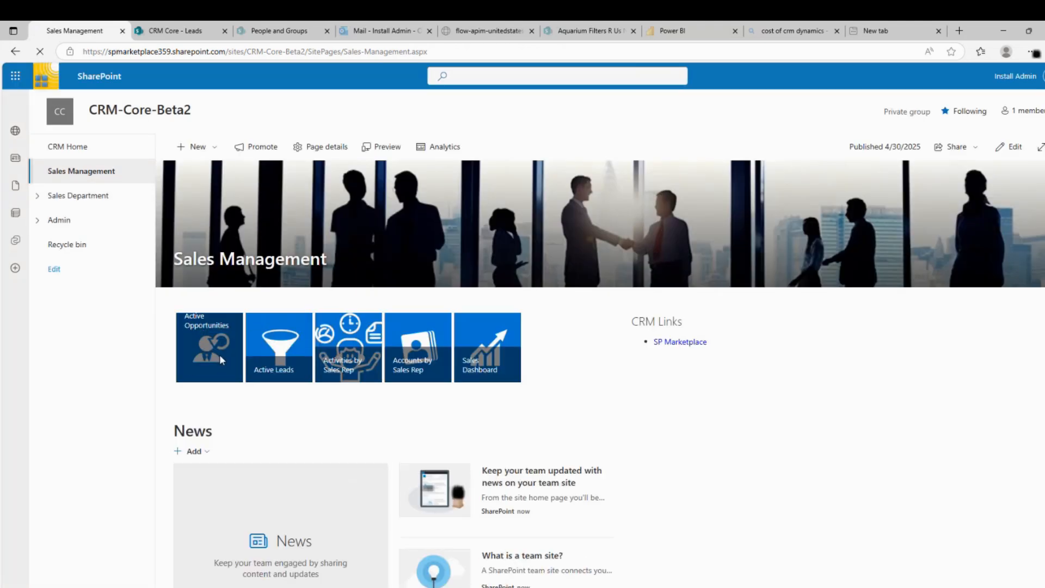
pyautogui.click(219, 354)
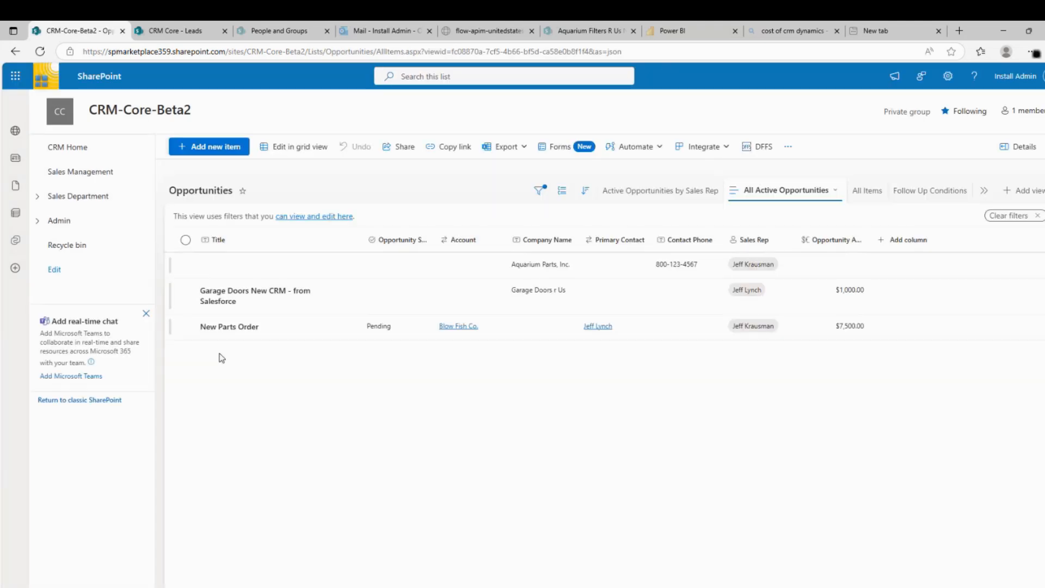
pyautogui.click(186, 293)
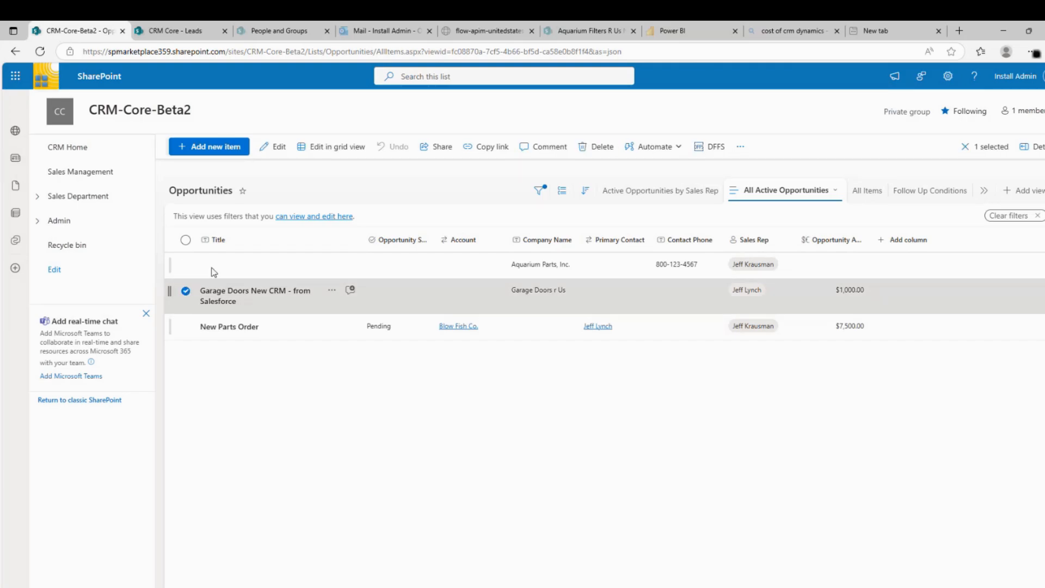
pyautogui.click(279, 151)
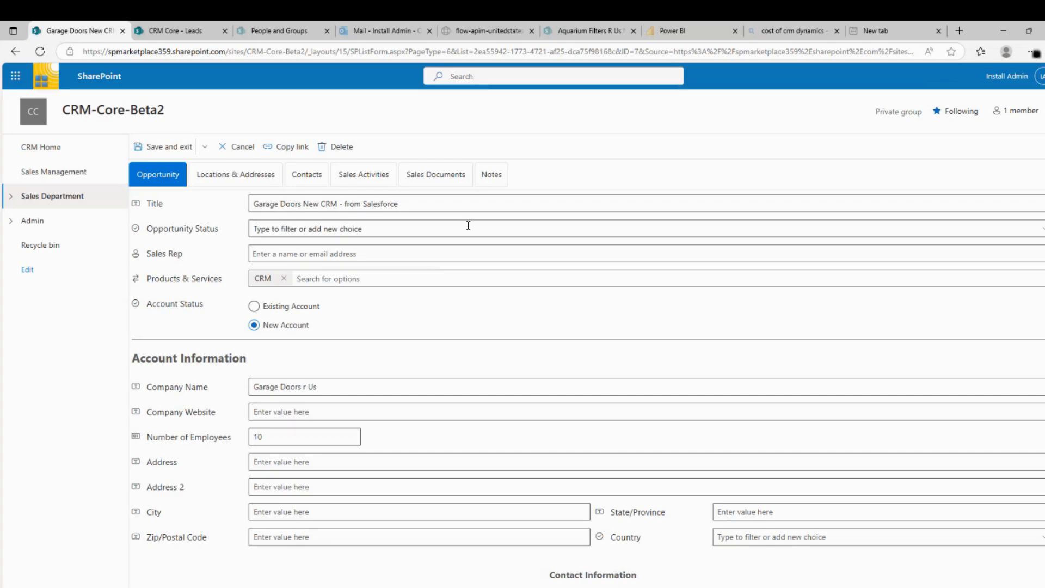
pyautogui.click(501, 181)
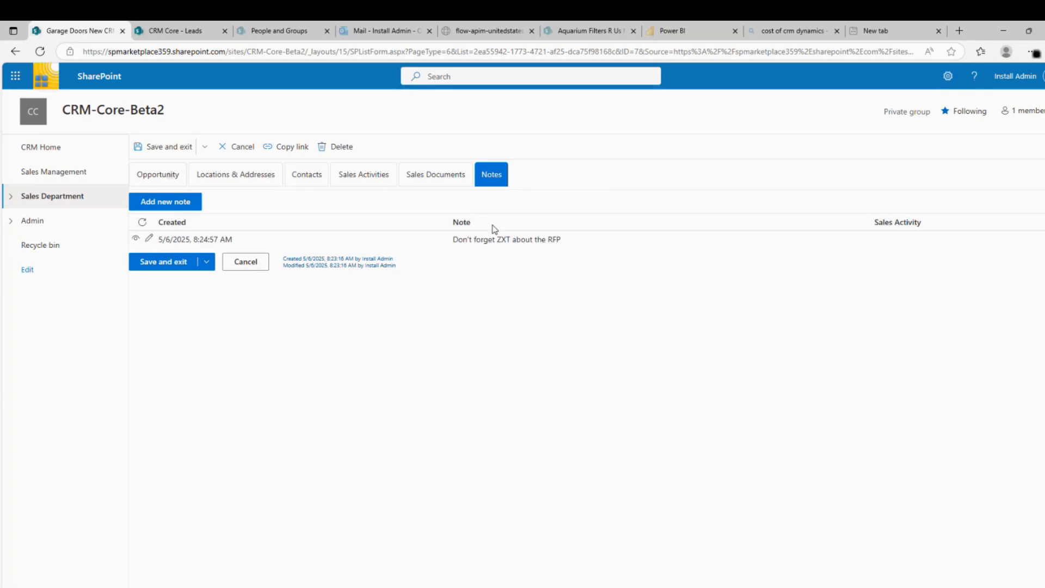
pyautogui.click(422, 185)
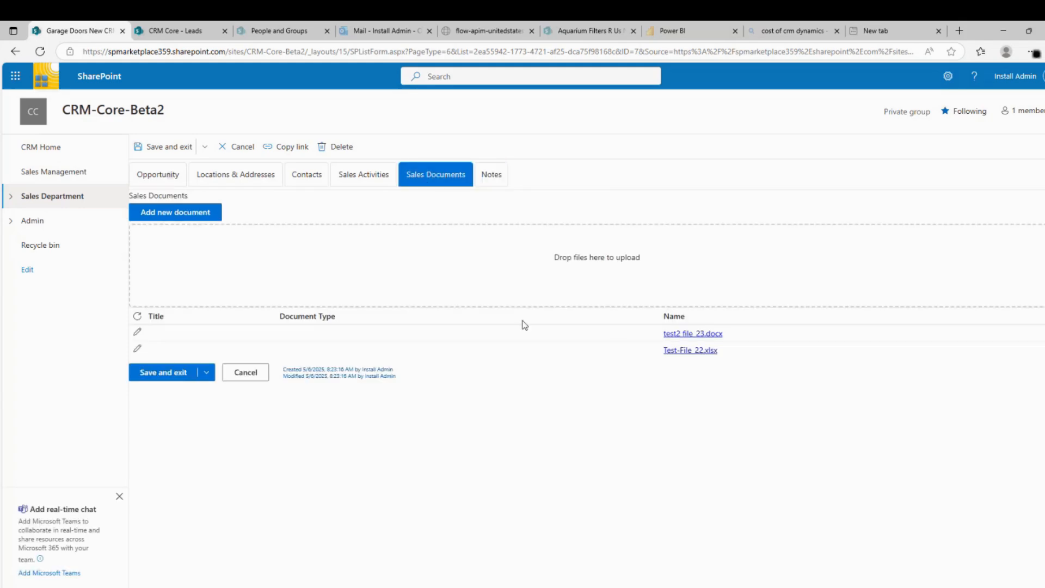
pyautogui.click(373, 180)
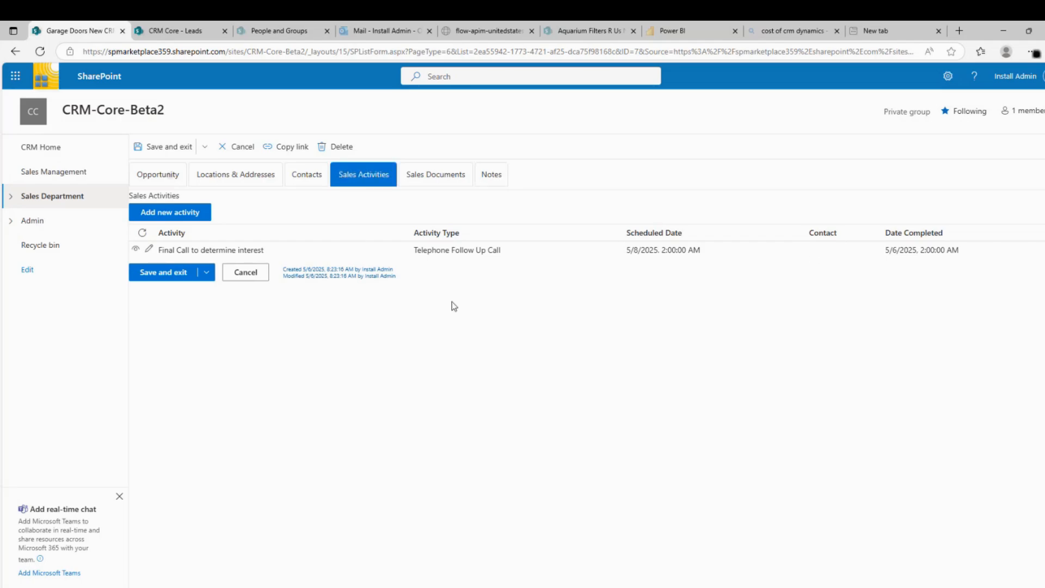
pyautogui.click(145, 180)
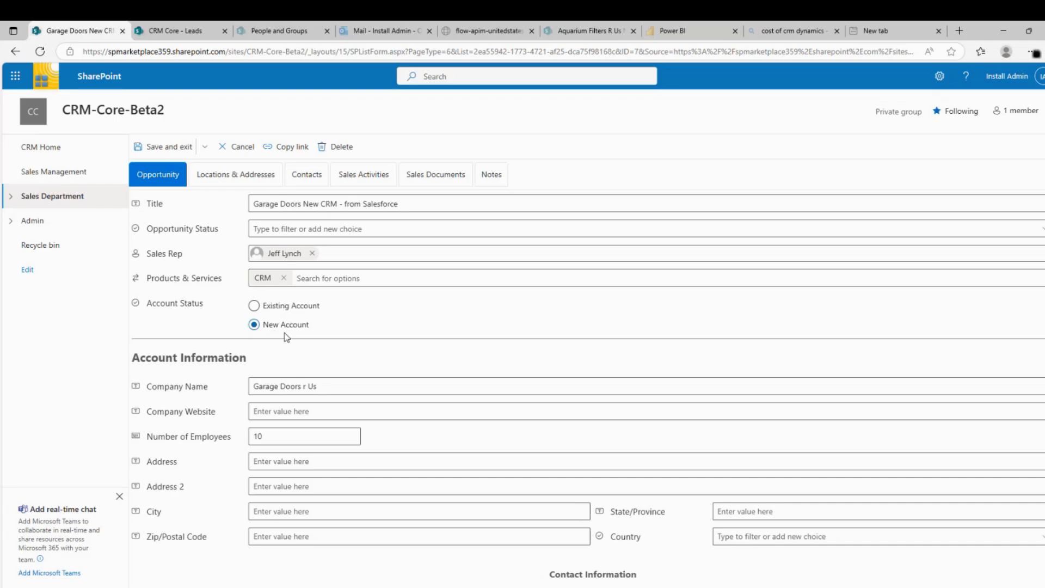
# Replace the opportunity's Sales Rep with the suggested person and save it
pyautogui.click(312, 253)
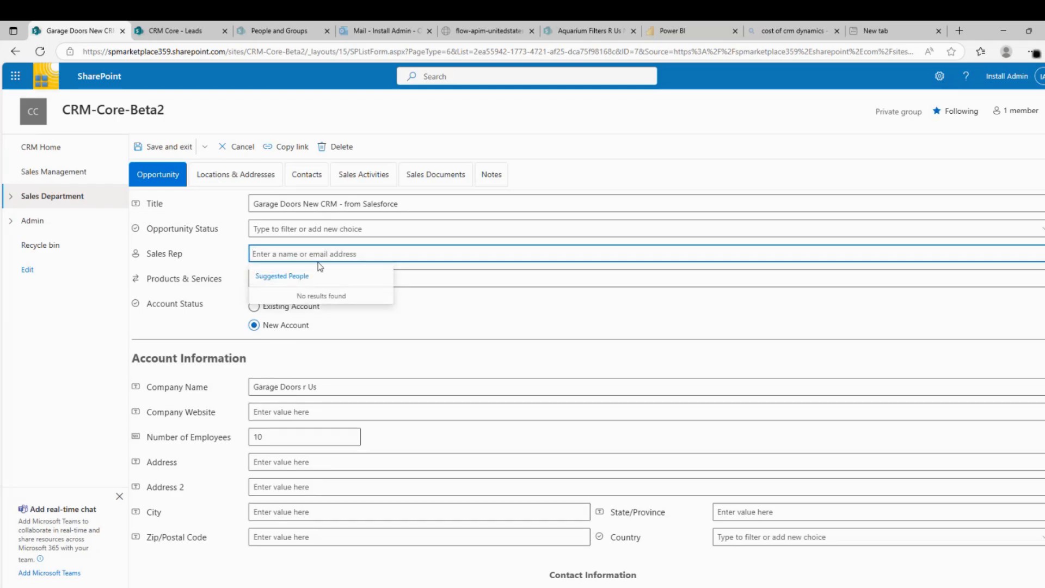
pyautogui.write('jeffk')
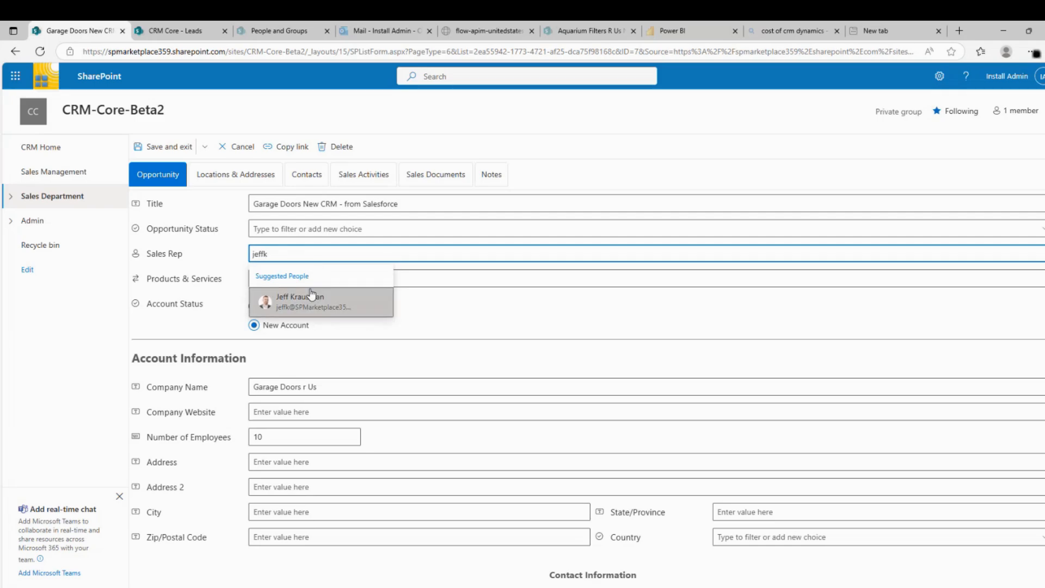
pyautogui.click(311, 296)
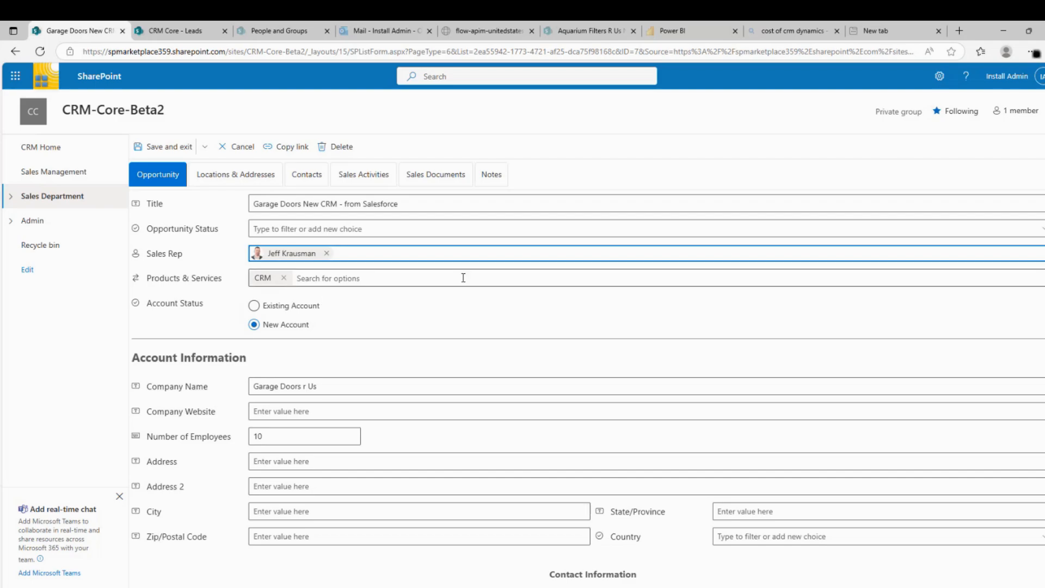
pyautogui.click(169, 149)
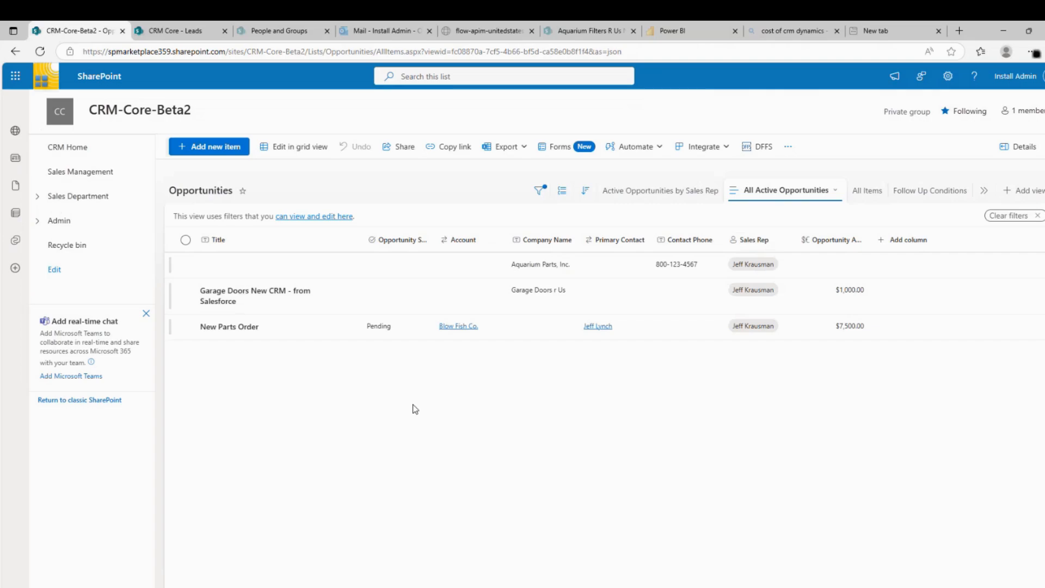
# Expand the rep group with 12 activities in Activities by Sales Rep and scroll through it
pyautogui.click(62, 176)
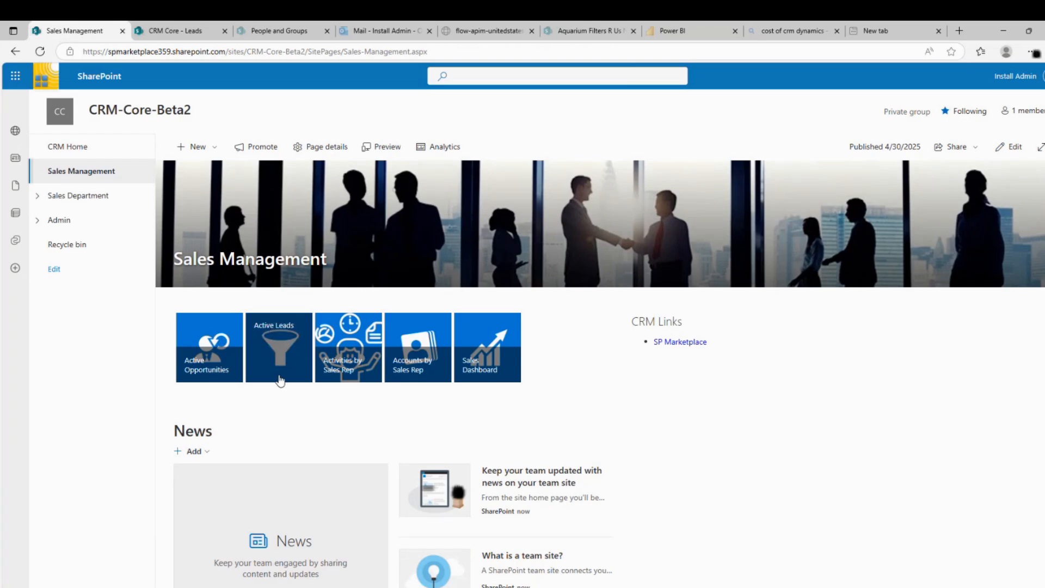
pyautogui.click(350, 360)
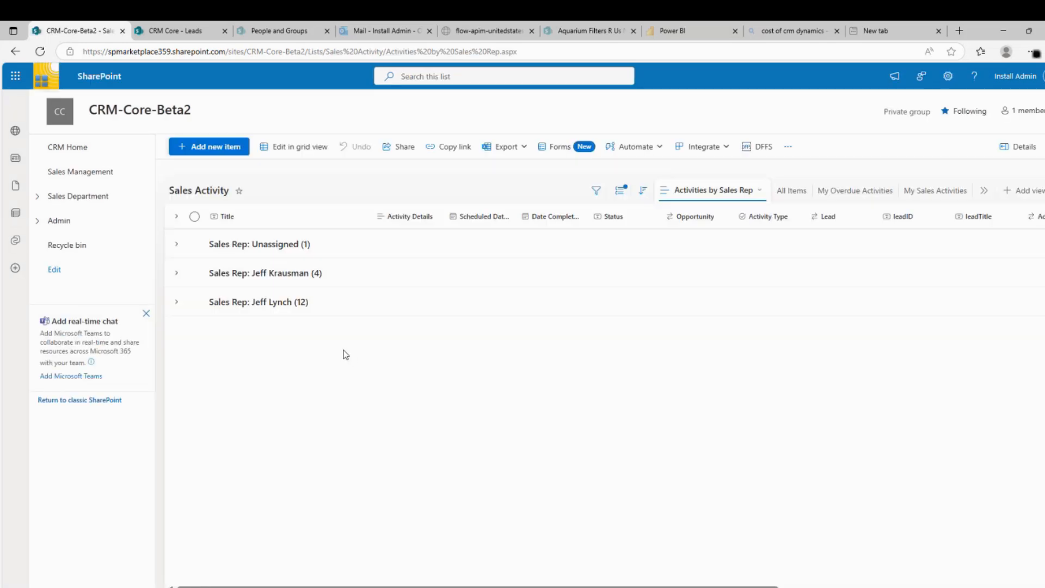
pyautogui.click(177, 302)
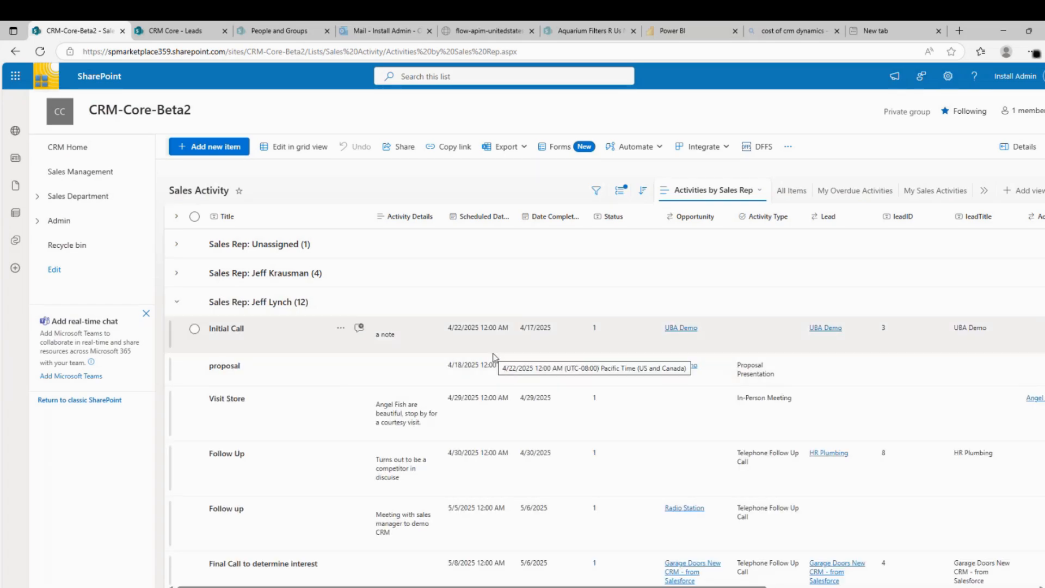
pyautogui.scroll(-4, 539, 364)
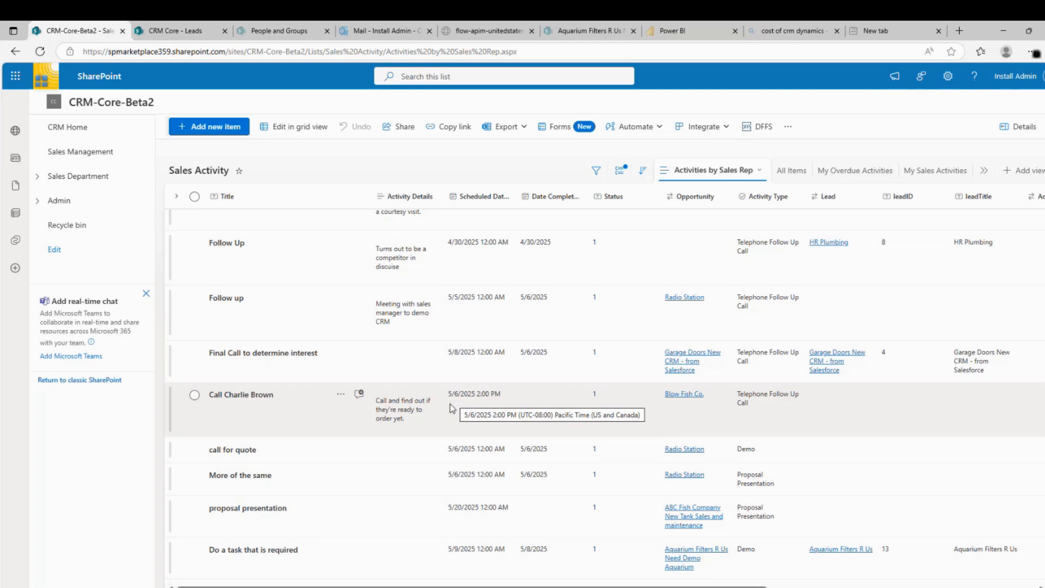
pyautogui.scroll(4, 449, 408)
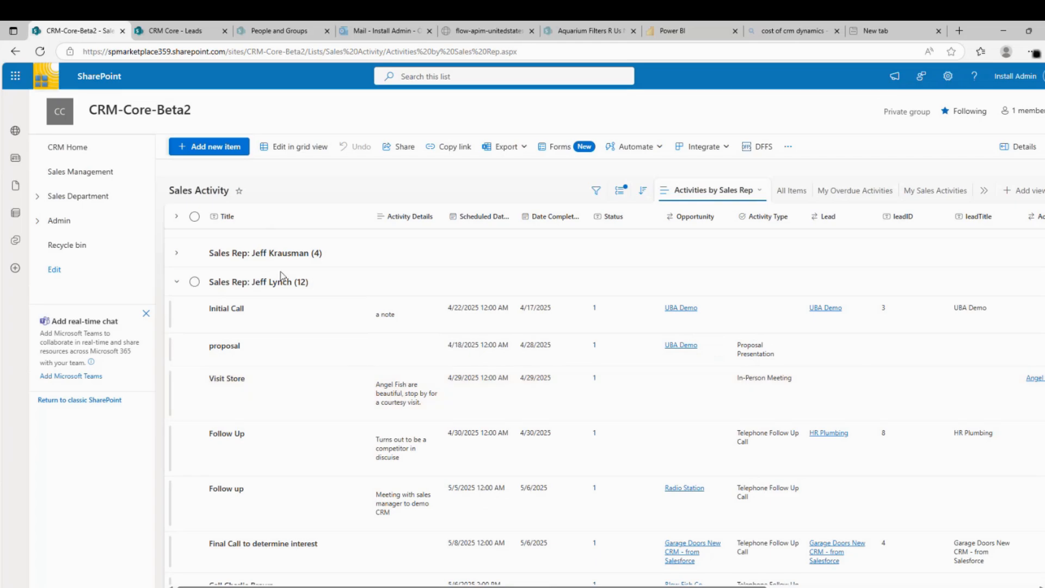
pyautogui.click(56, 172)
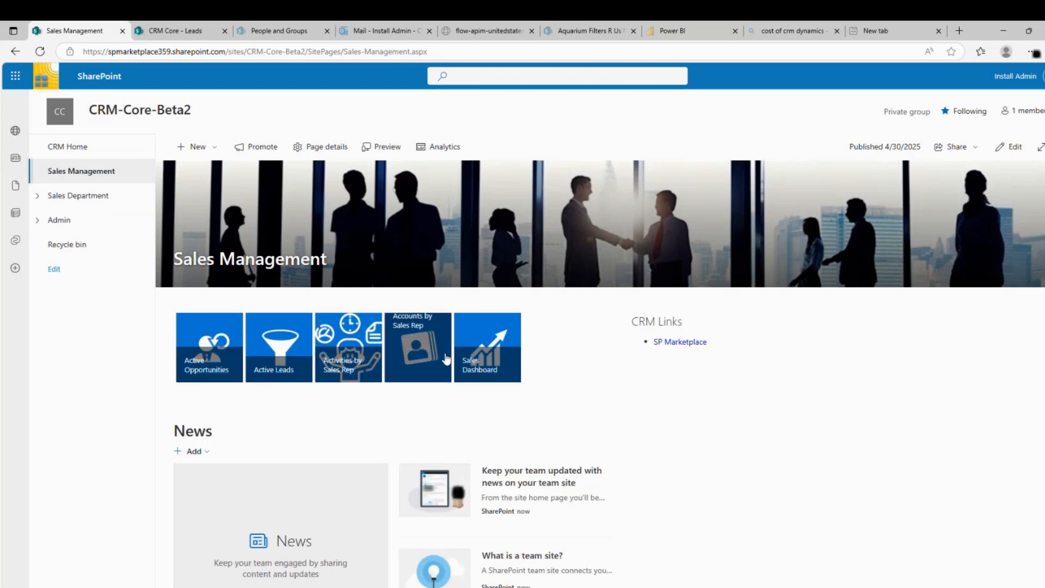
# In accounts by sales rep, replace Aquarium Filters R Us's Sales Rep with the suggested person and save
pyautogui.click(418, 350)
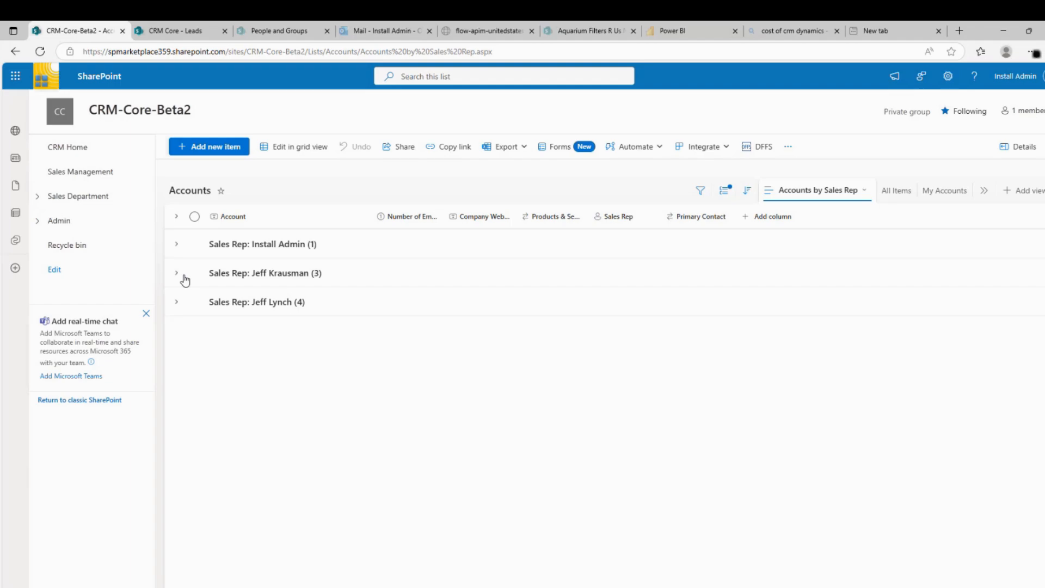
pyautogui.click(178, 246)
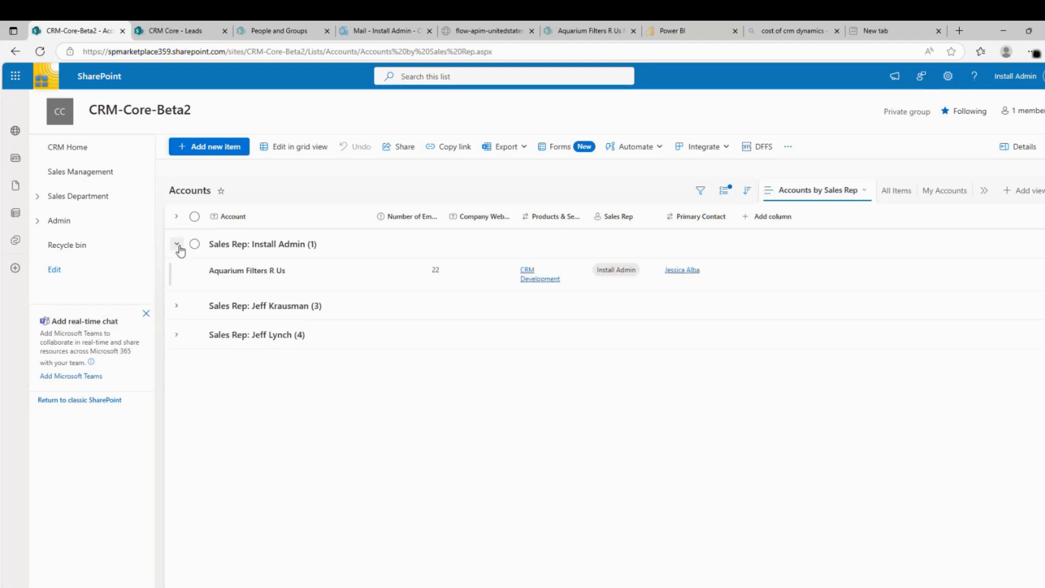
pyautogui.click(194, 270)
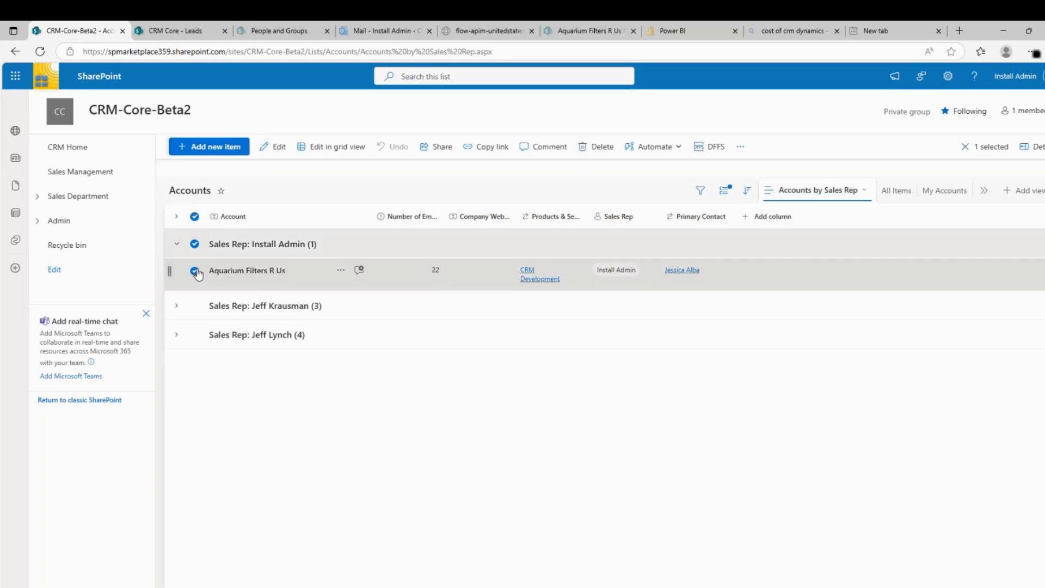
pyautogui.click(282, 147)
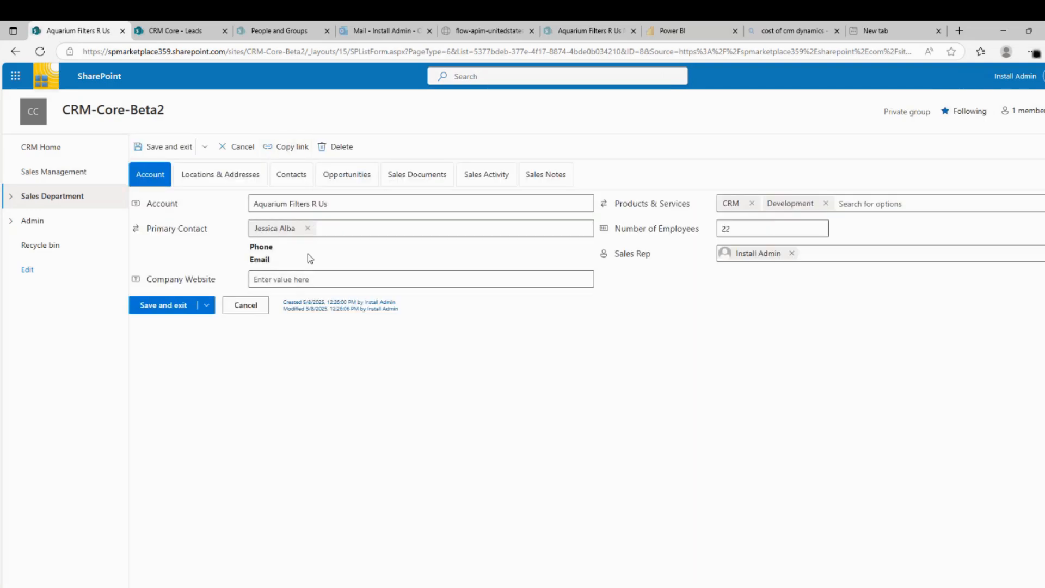
pyautogui.click(791, 253)
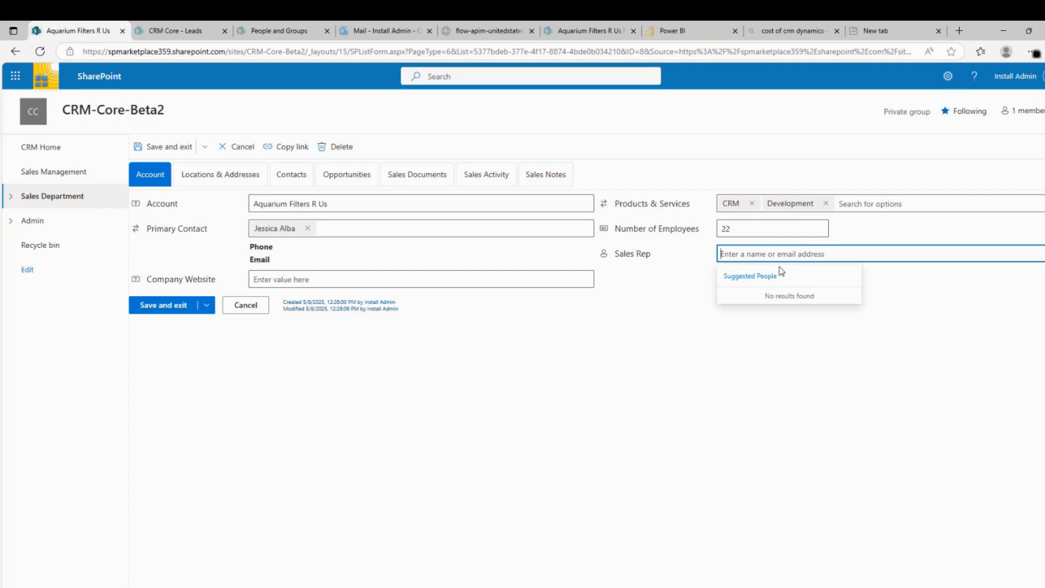
pyautogui.write('jeffl')
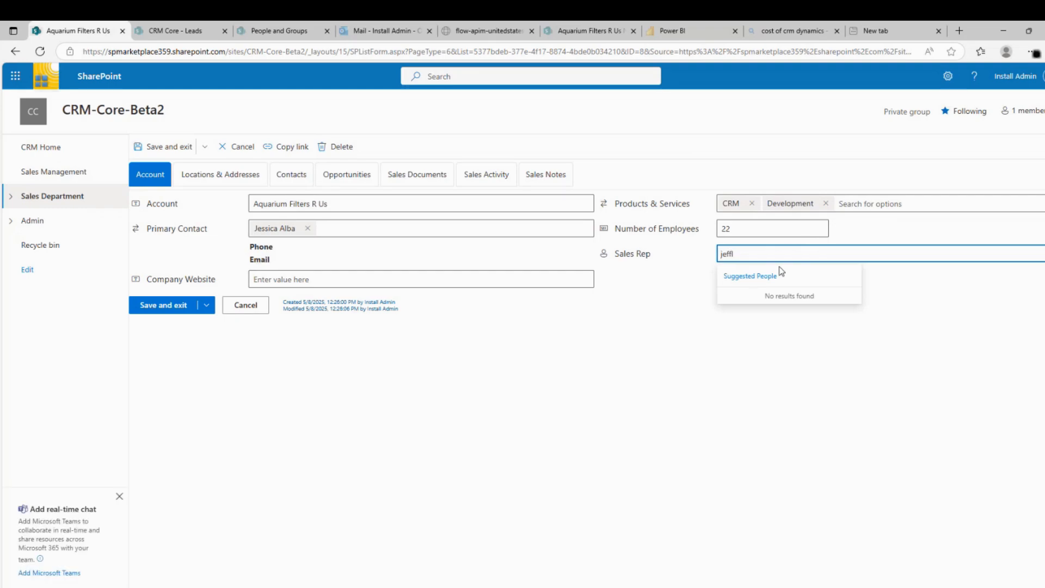
pyautogui.click(762, 304)
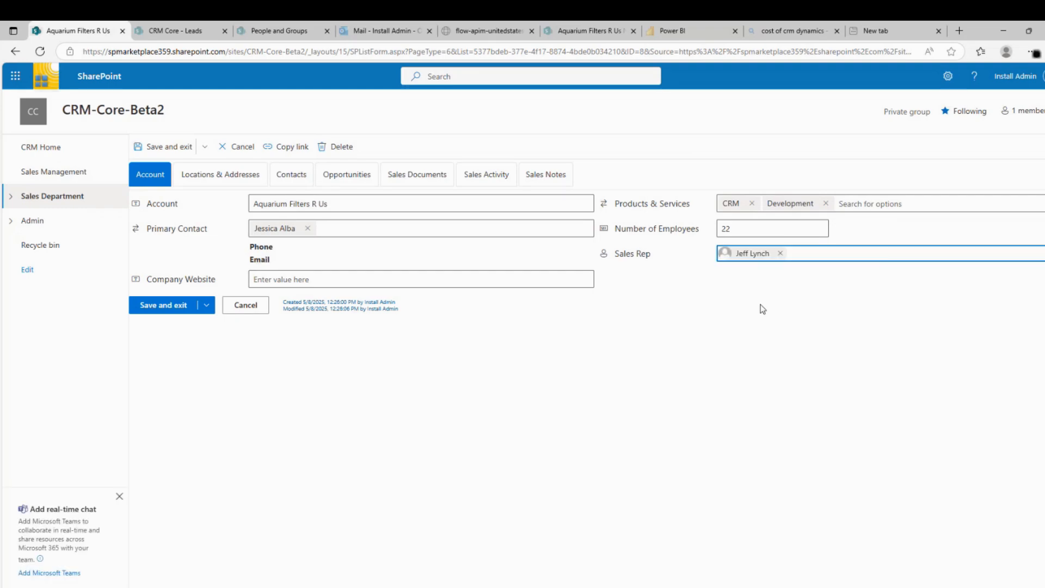
pyautogui.click(165, 146)
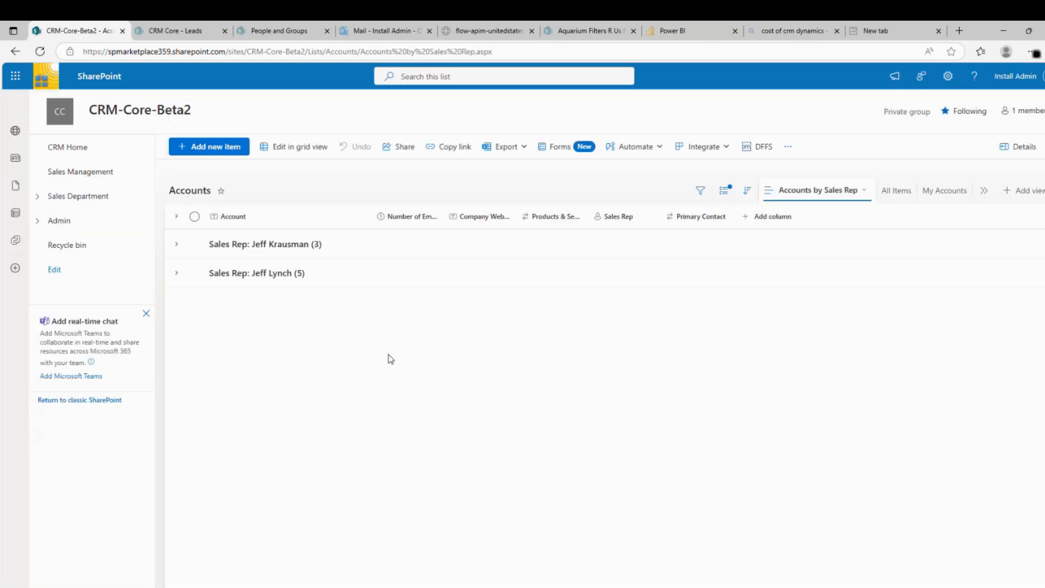
pyautogui.click(73, 173)
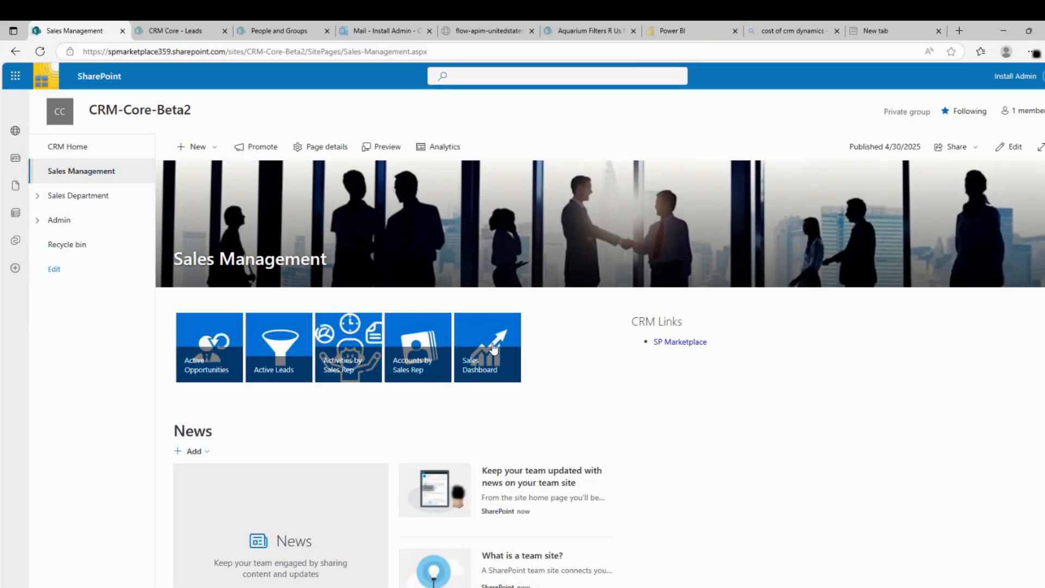
# Open the Sales Dashboard report and filter it to a single sales rep
pyautogui.click(493, 348)
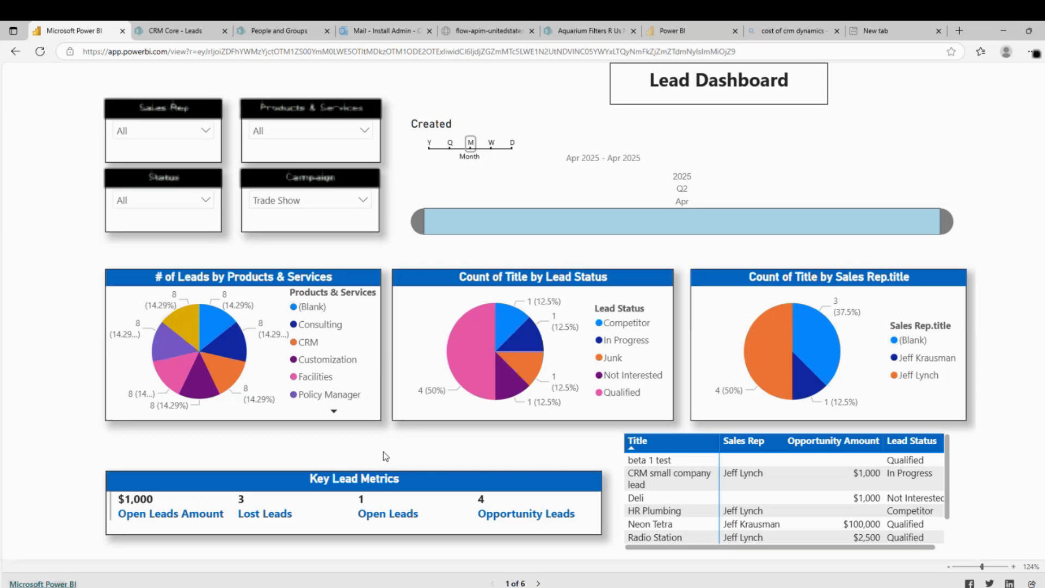
pyautogui.click(208, 135)
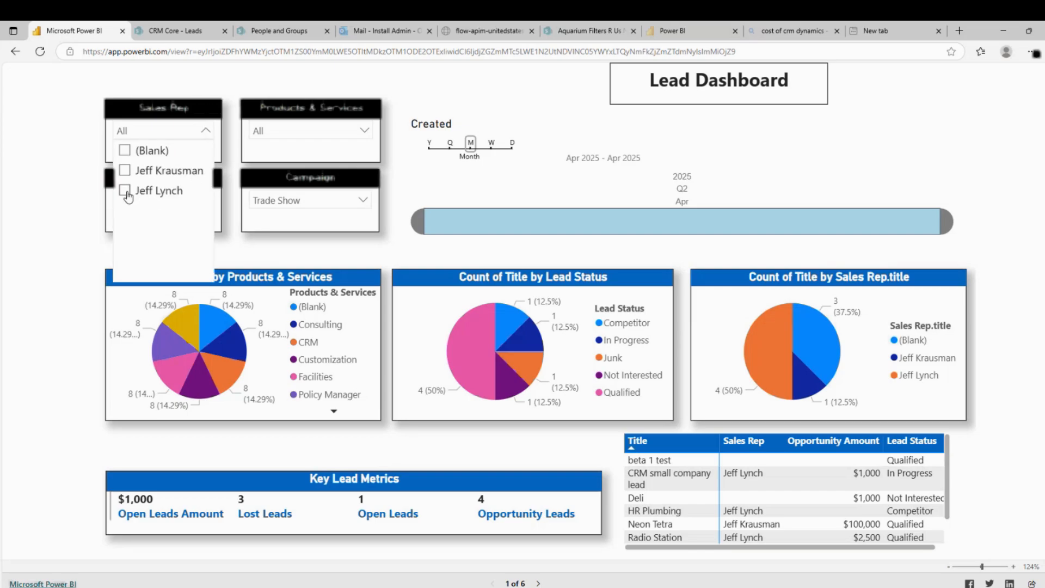
pyautogui.click(126, 192)
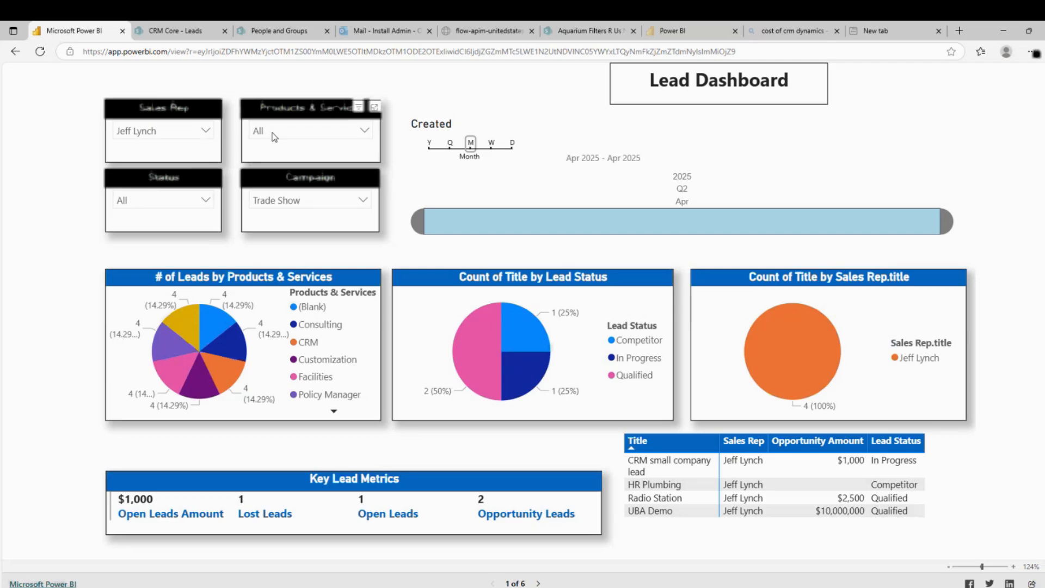
# Clear the Trade Show campaign and sales rep filters so every slicer shows All
pyautogui.click(301, 201)
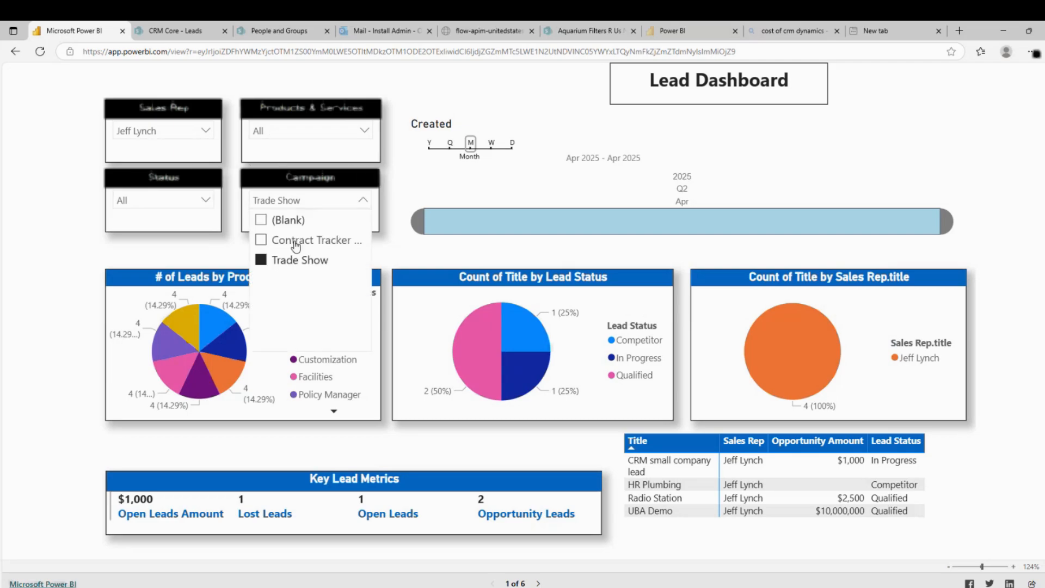
pyautogui.click(261, 259)
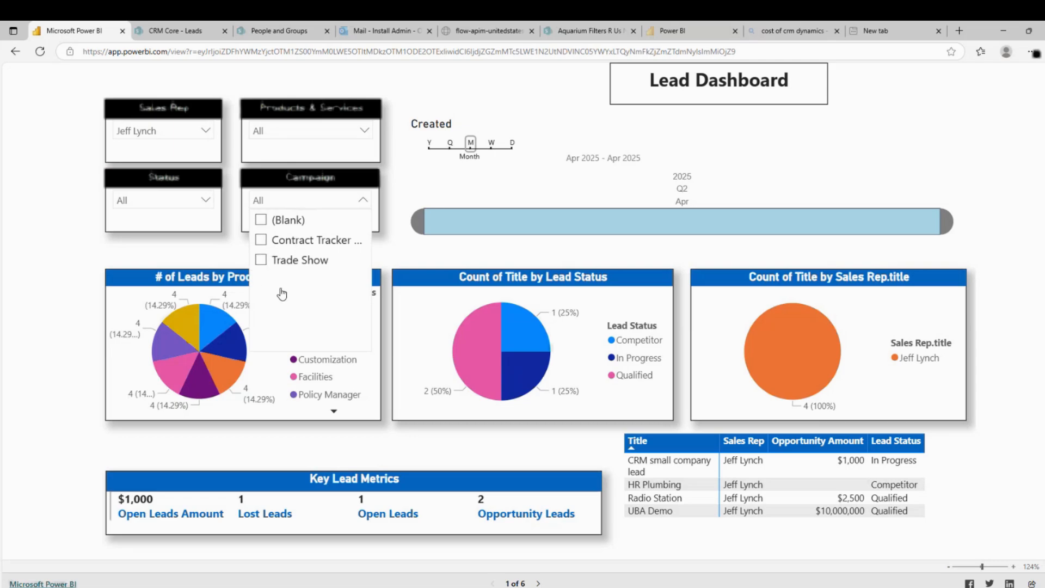
pyautogui.click(228, 261)
pyautogui.click(205, 132)
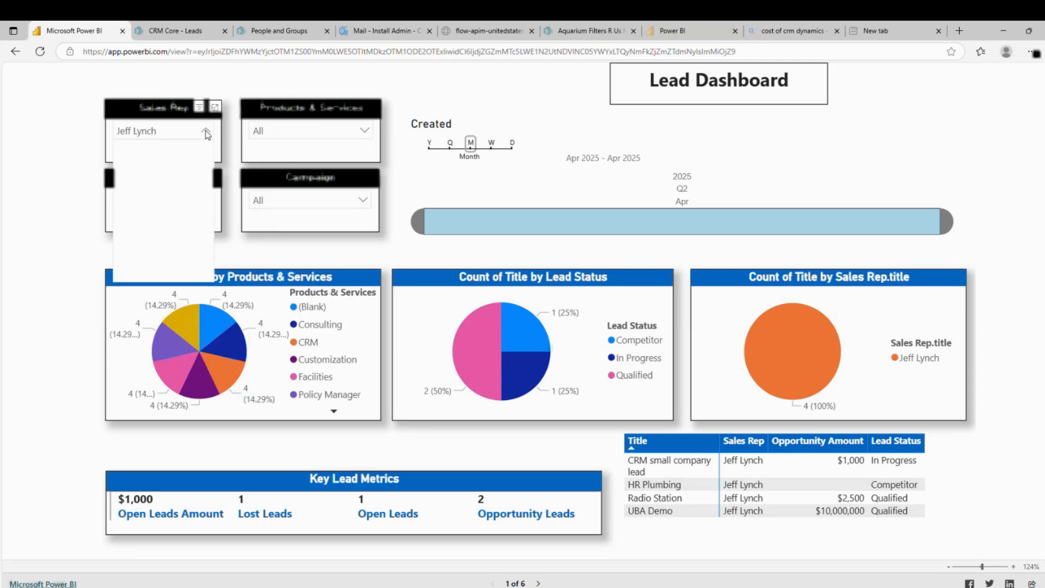
pyautogui.click(126, 191)
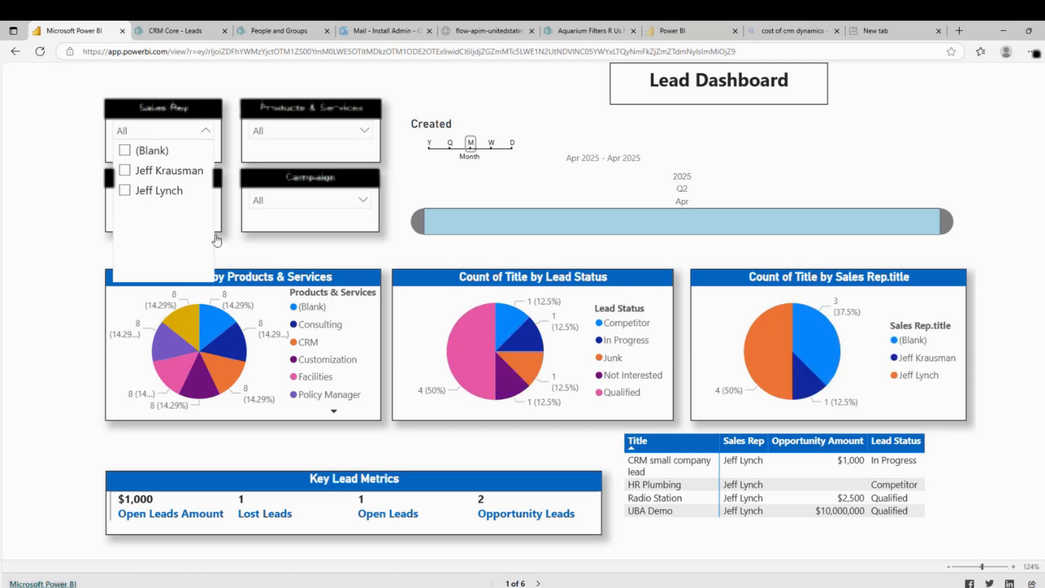
pyautogui.click(265, 254)
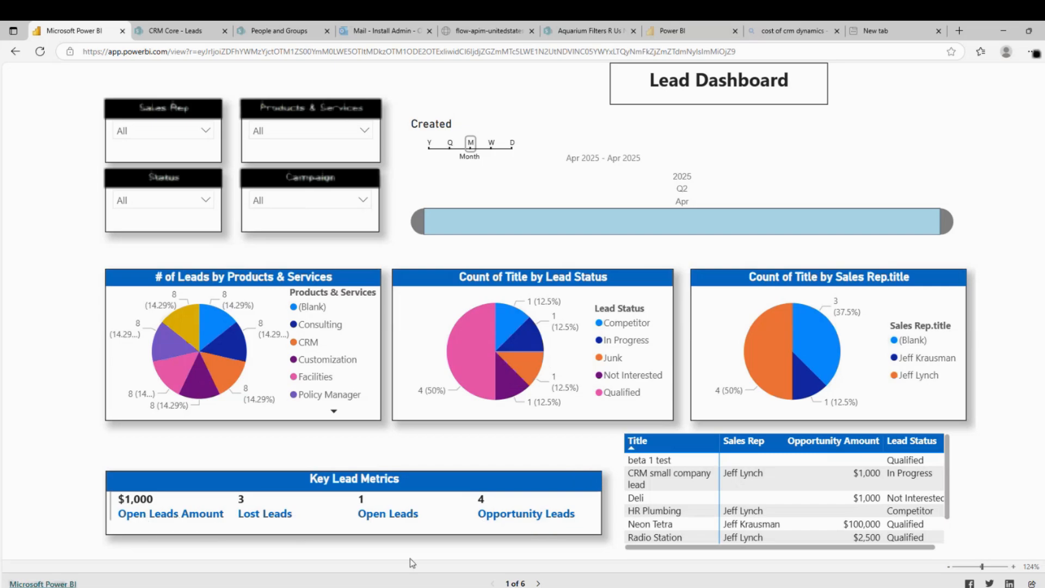
# Advance from the Opportunity Dashboard and Opportunity Details to the Closed Sales page (4 of 6)
pyautogui.click(538, 582)
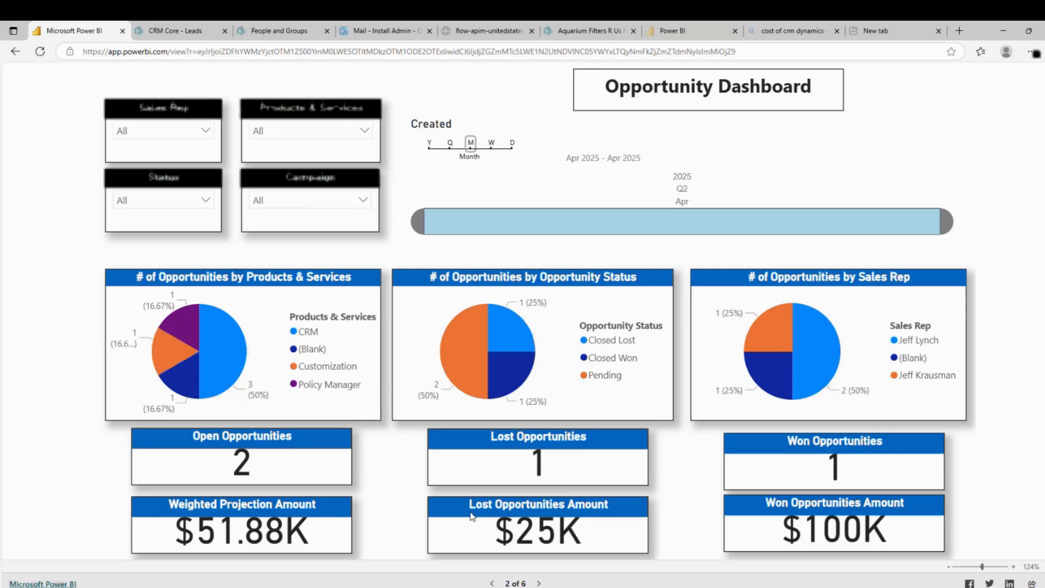
pyautogui.click(538, 583)
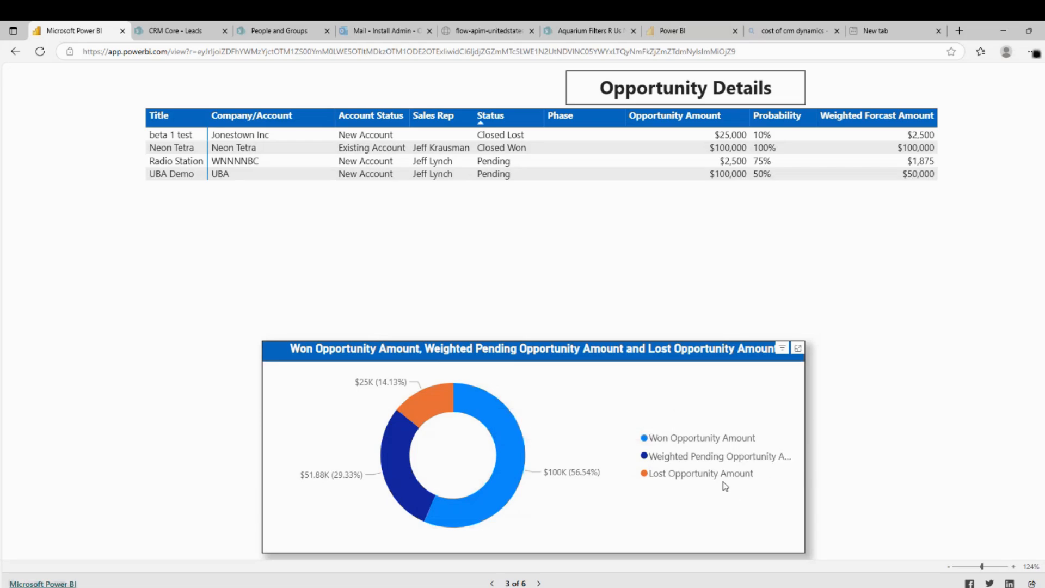
pyautogui.click(539, 582)
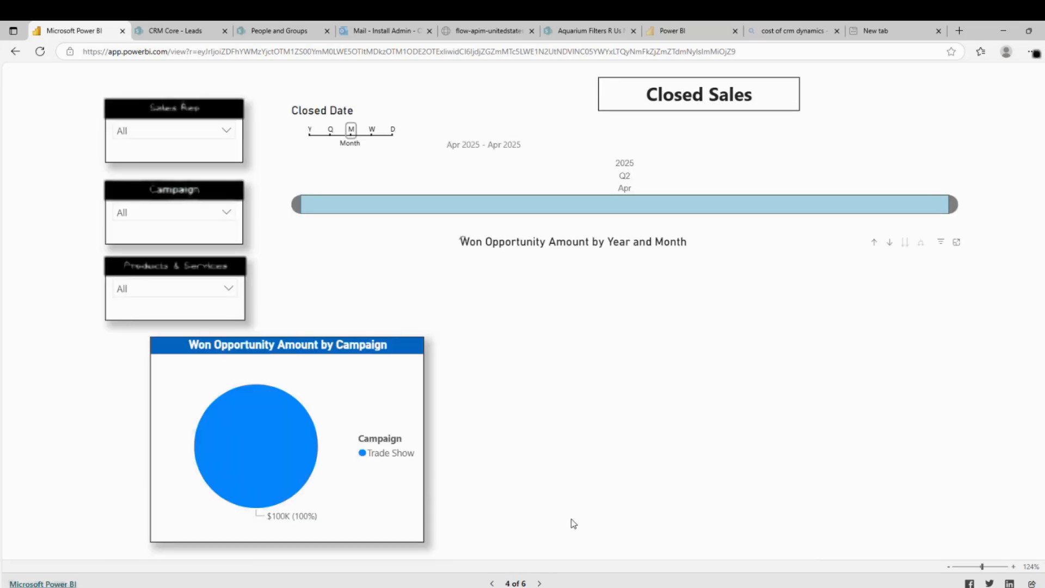
# Advance through Sales Forecast to the Sales Activity Dashboard, page 6 of 6
pyautogui.moveTo(288, 499)
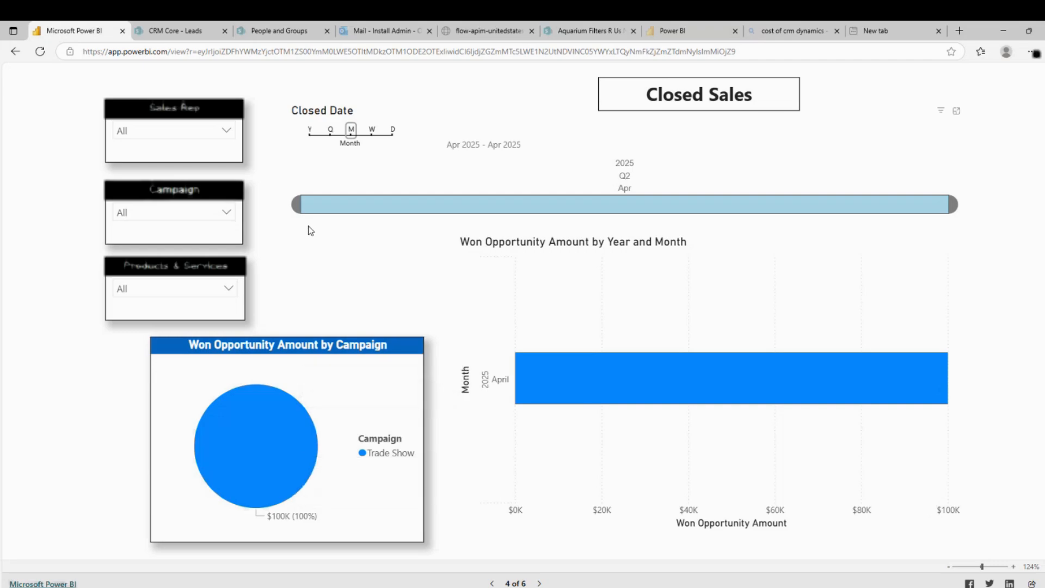
pyautogui.click(539, 583)
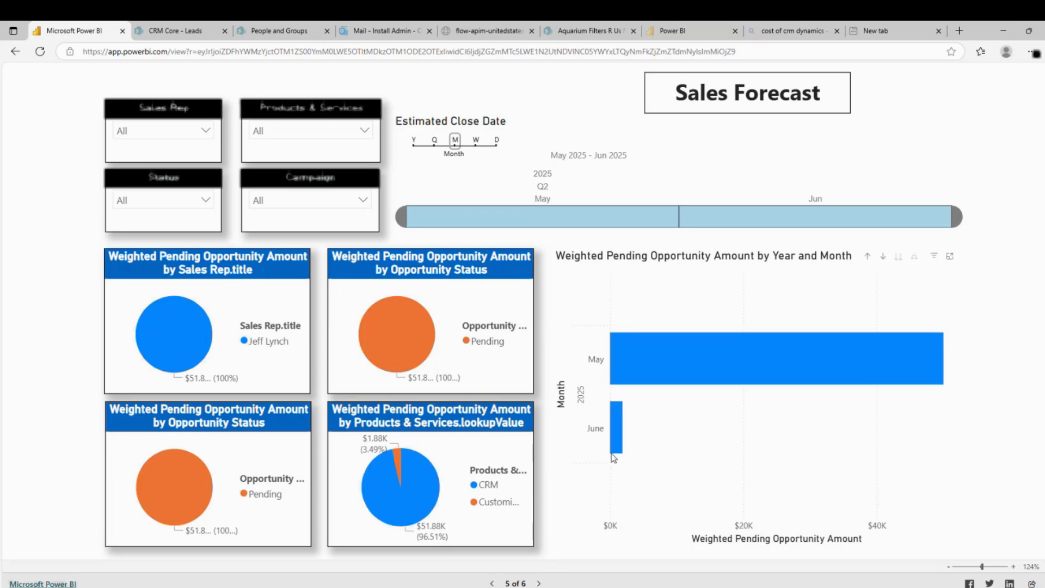
pyautogui.moveTo(620, 481)
pyautogui.click(538, 583)
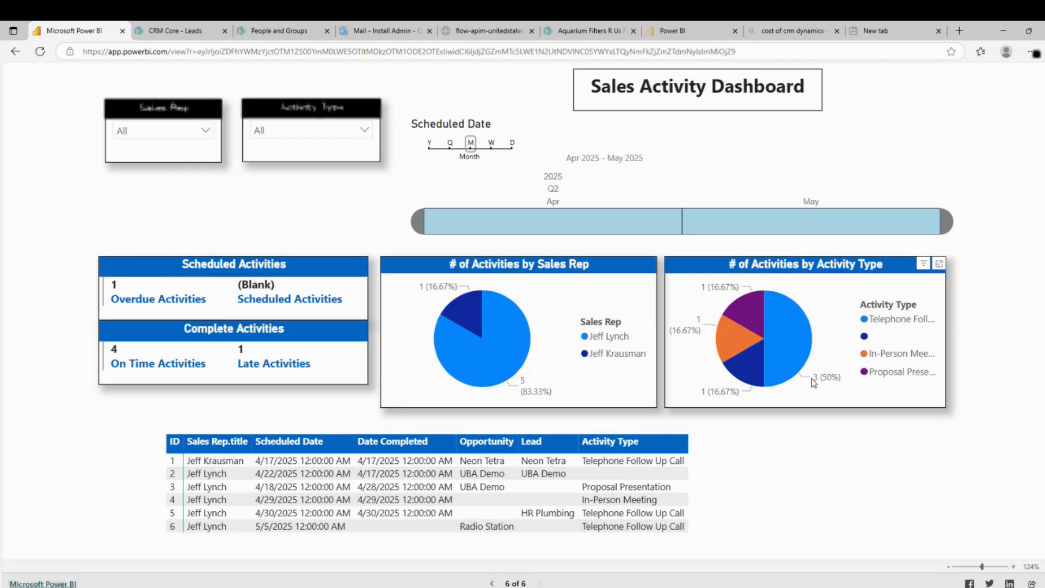
# Go back from the Power BI report to the CRM-Core-Beta2 Sales Management page with Alt+Left
pyautogui.hotkey('alt', 'Left')
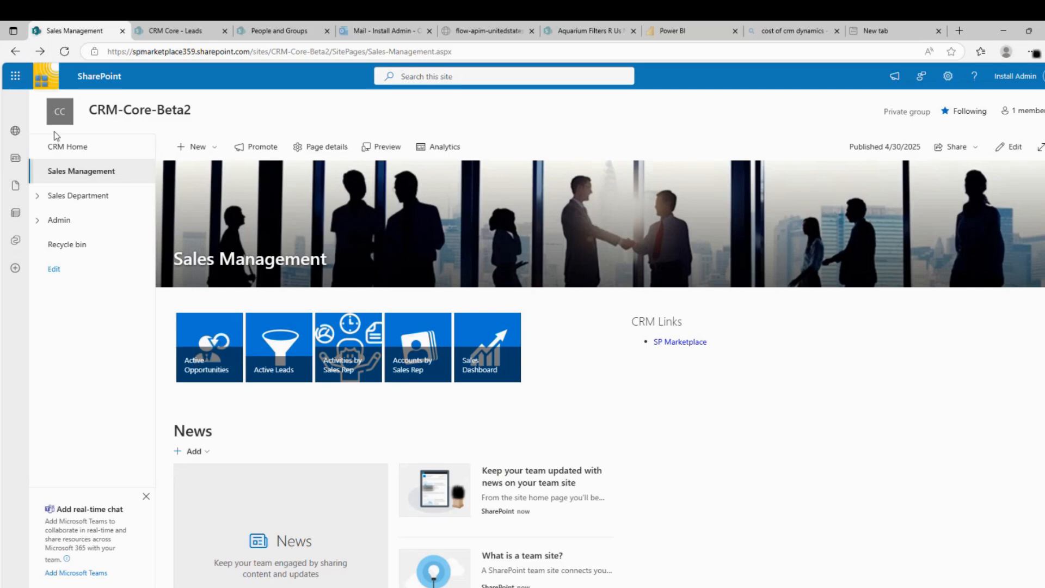
# From CRM Home, open the Campaigns list and start a new campaign item
pyautogui.click(58, 149)
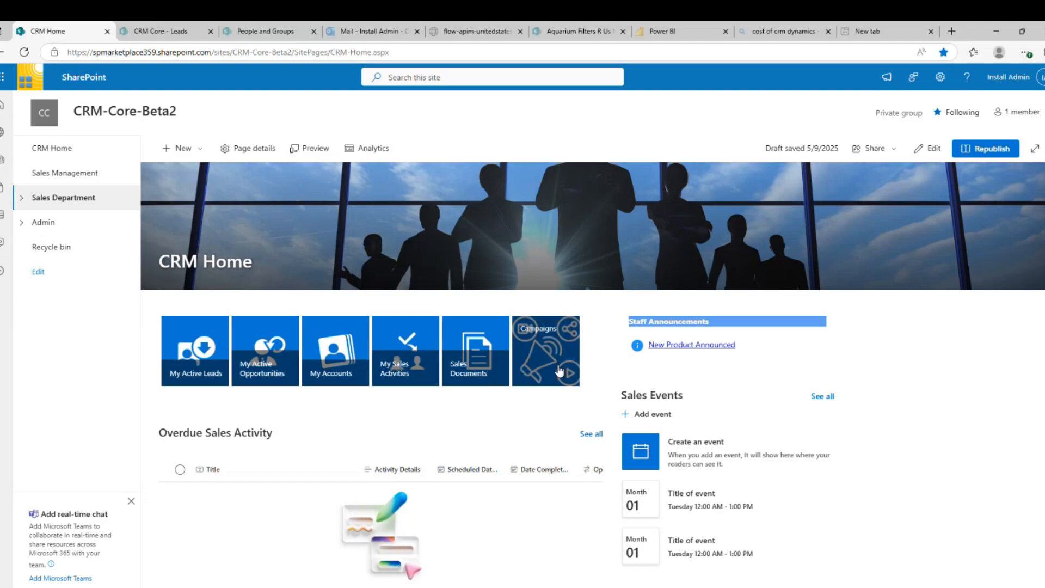
pyautogui.click(540, 358)
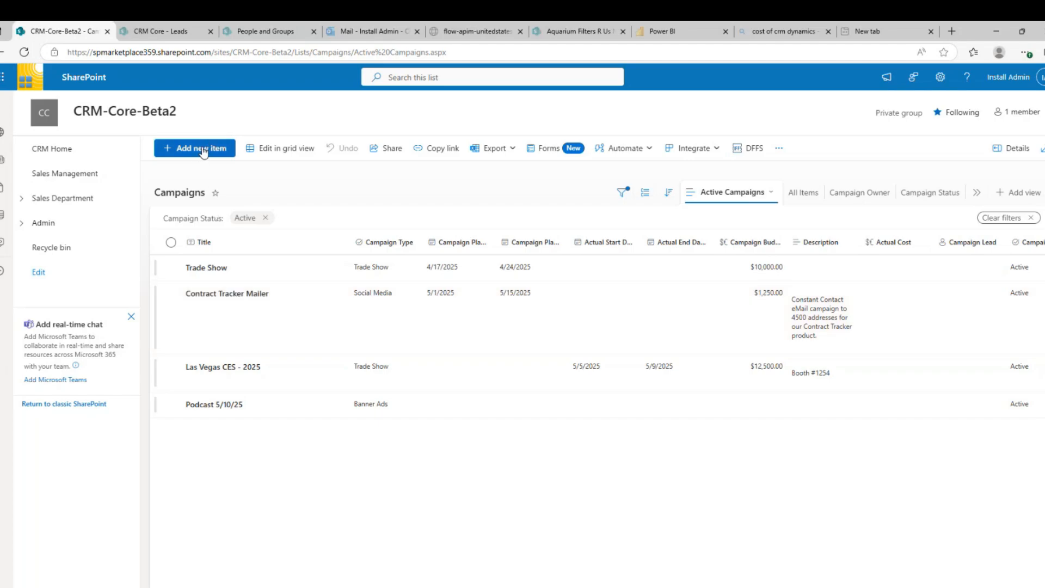
pyautogui.click(203, 150)
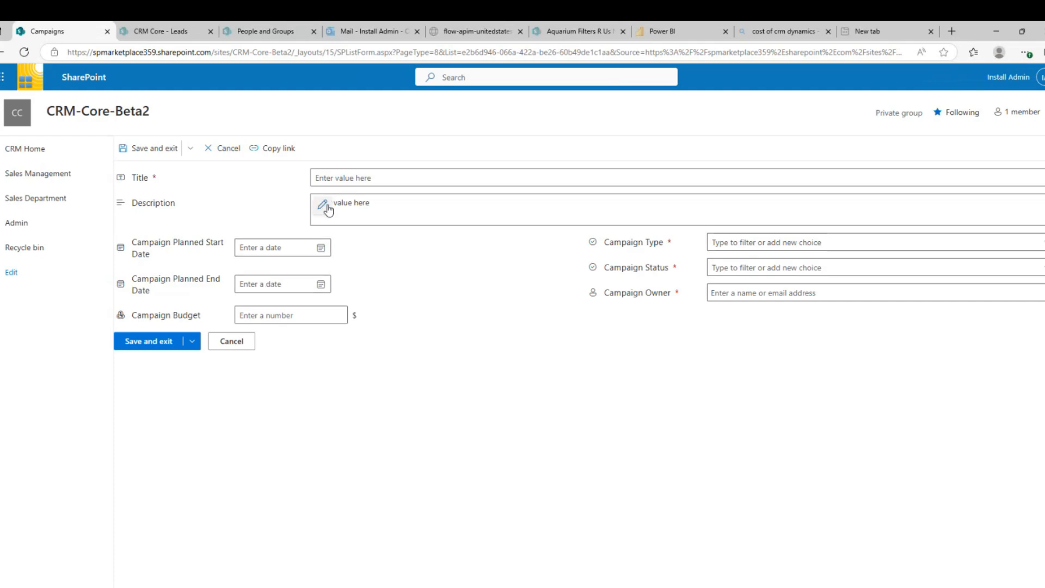
# Title the campaign 'Email Marketing for ABC Companies' with start date 5/13/2025
pyautogui.click(330, 177)
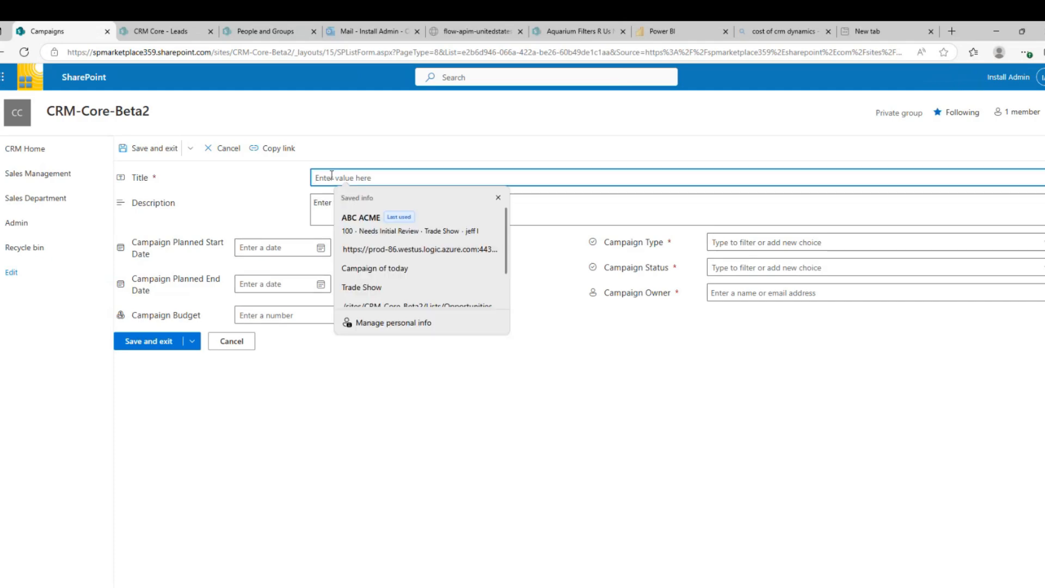
pyautogui.write('Email ')
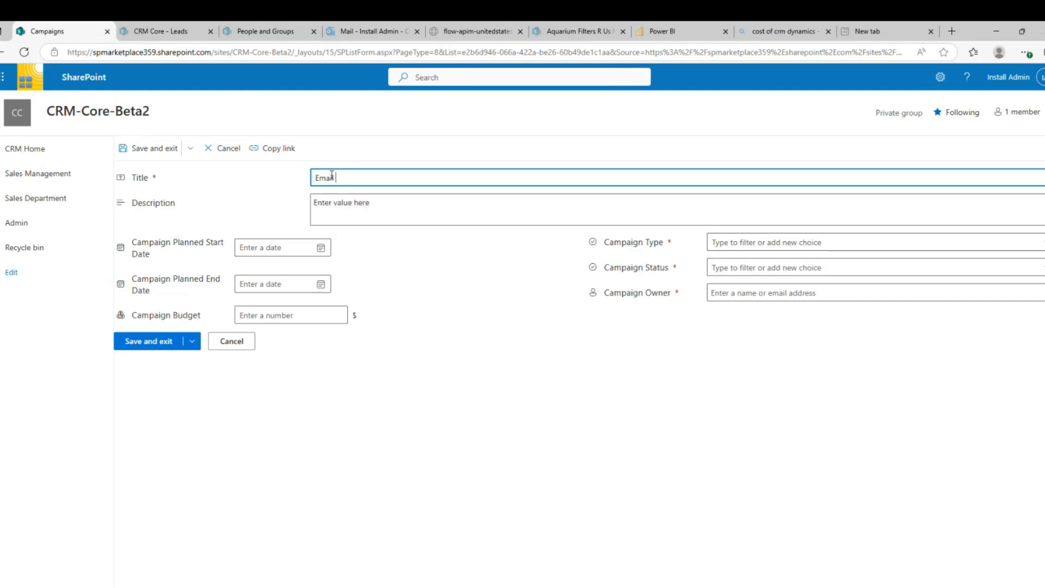
pyautogui.write('Marketing f')
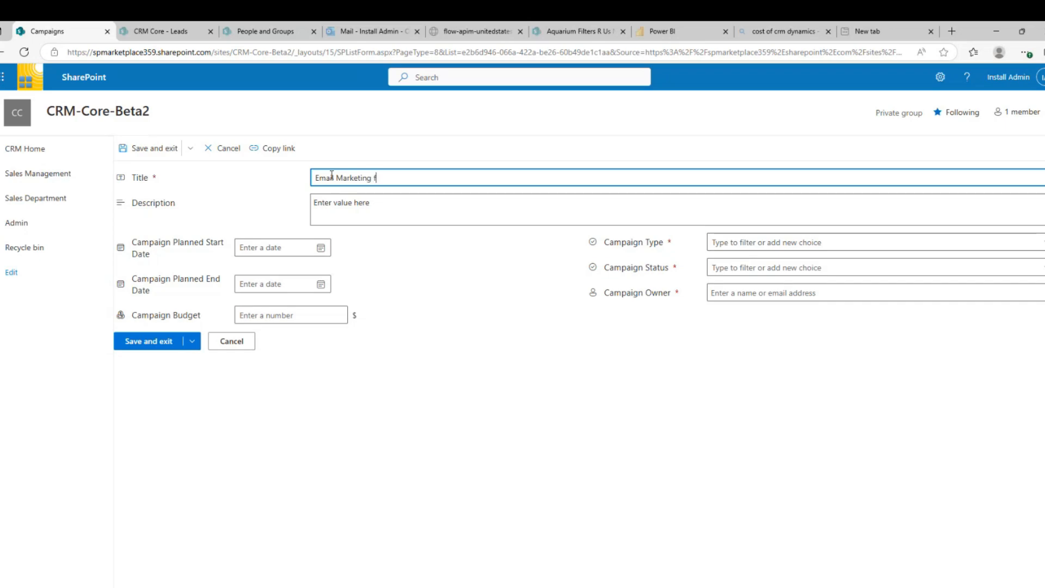
pyautogui.write('or AB')
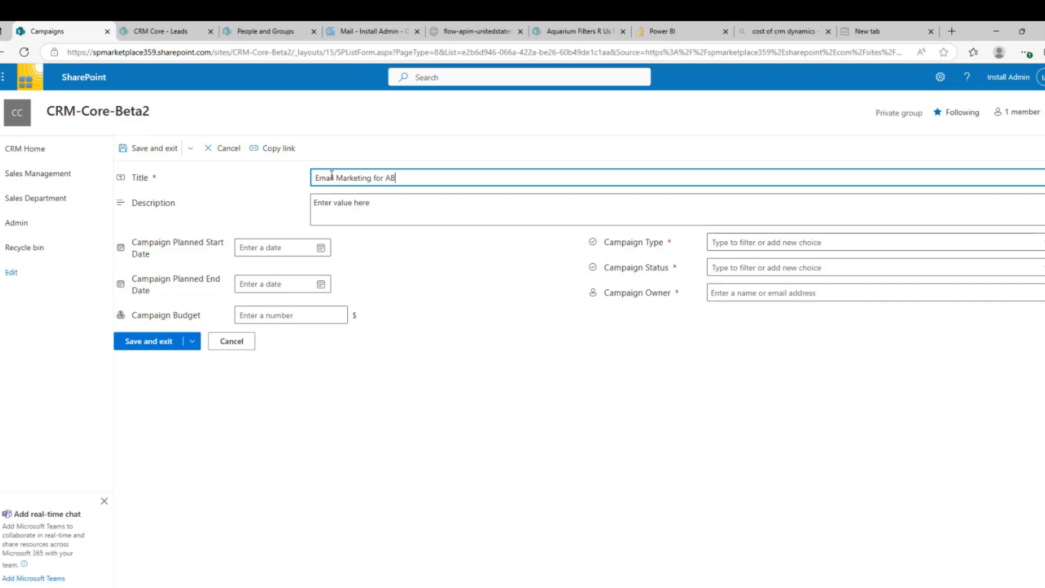
pyautogui.write('C Companies')
pyautogui.click(298, 258)
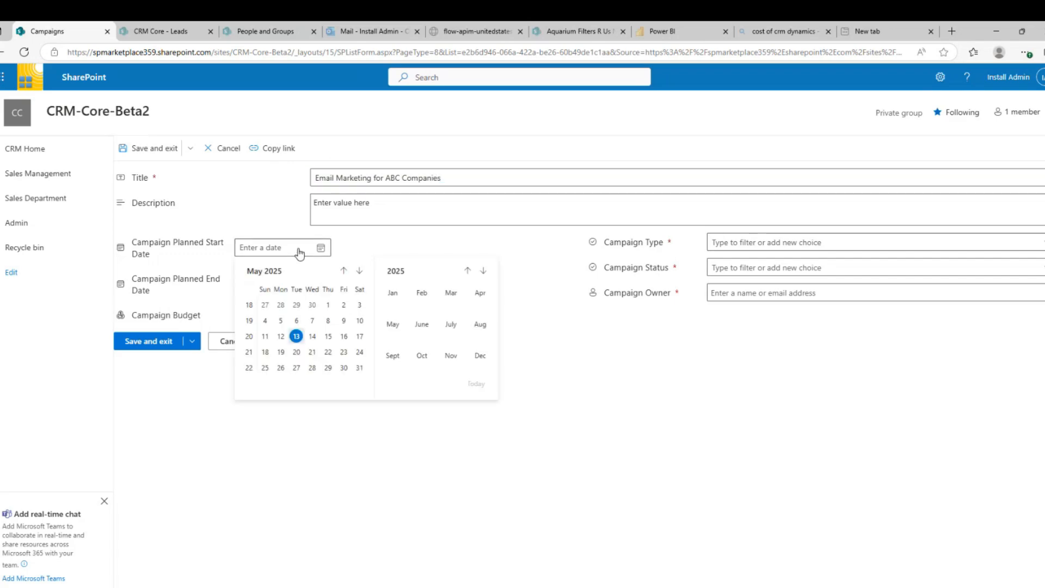
pyautogui.click(296, 336)
# Set the campaign's planned end date to 5/12/2026
pyautogui.click(299, 286)
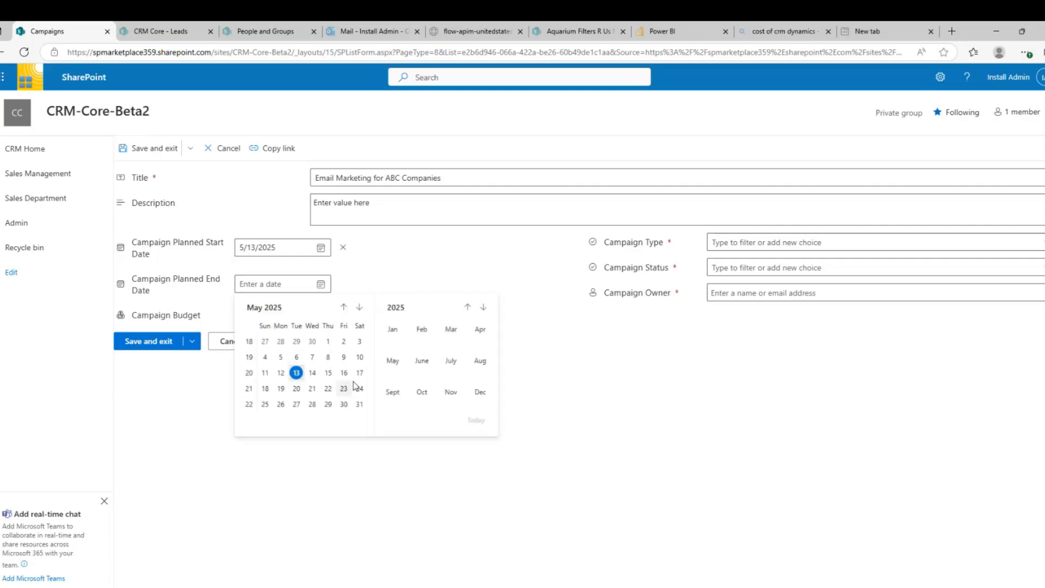
pyautogui.click(296, 389)
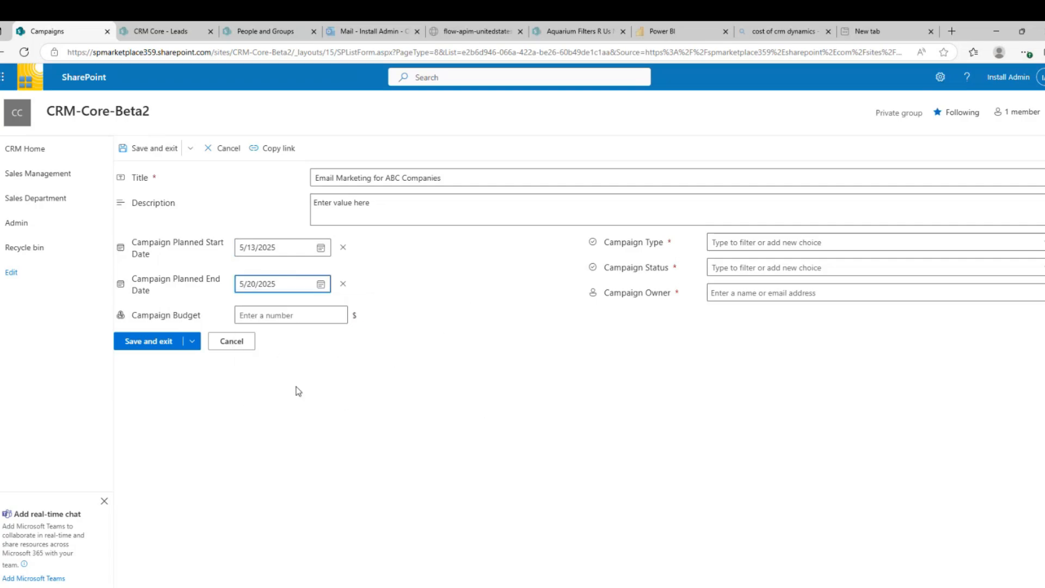
pyautogui.click(285, 288)
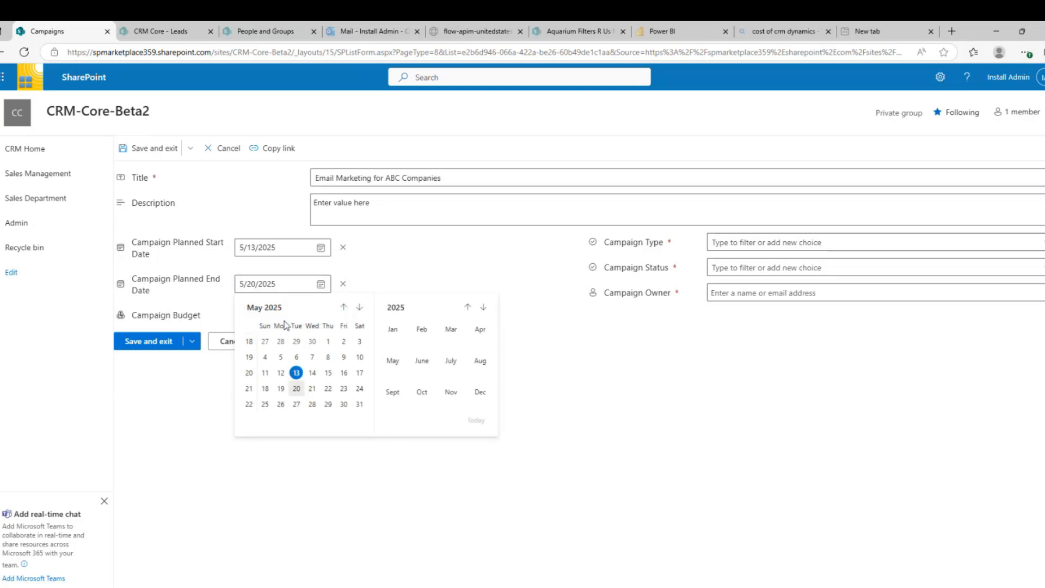
pyautogui.click(483, 308)
pyautogui.click(483, 308)
pyautogui.click(470, 308)
pyautogui.click(393, 360)
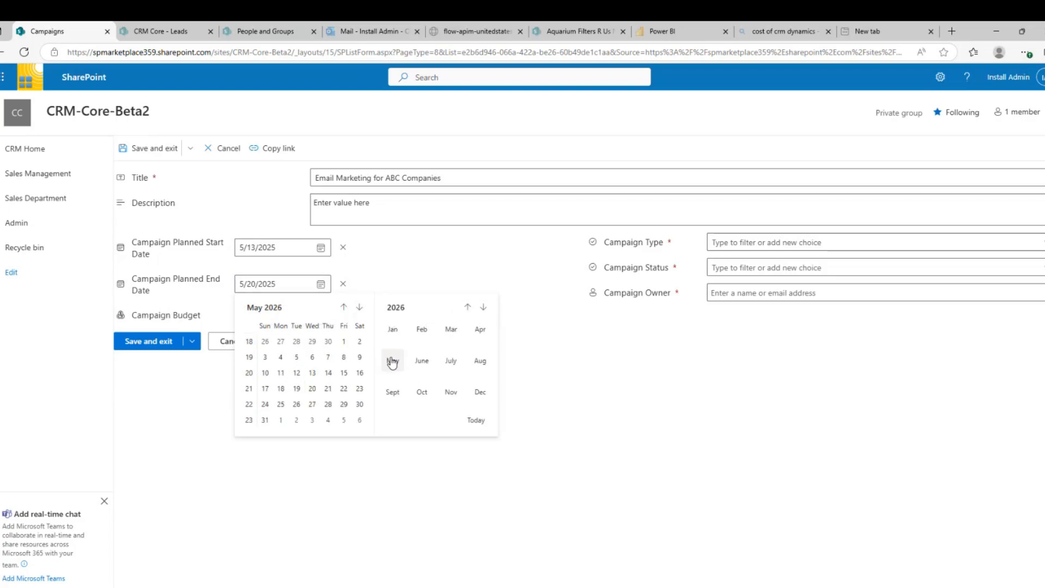
pyautogui.click(297, 373)
# Enter a budget of 10000, campaign type Email and status Active
pyautogui.click(294, 321)
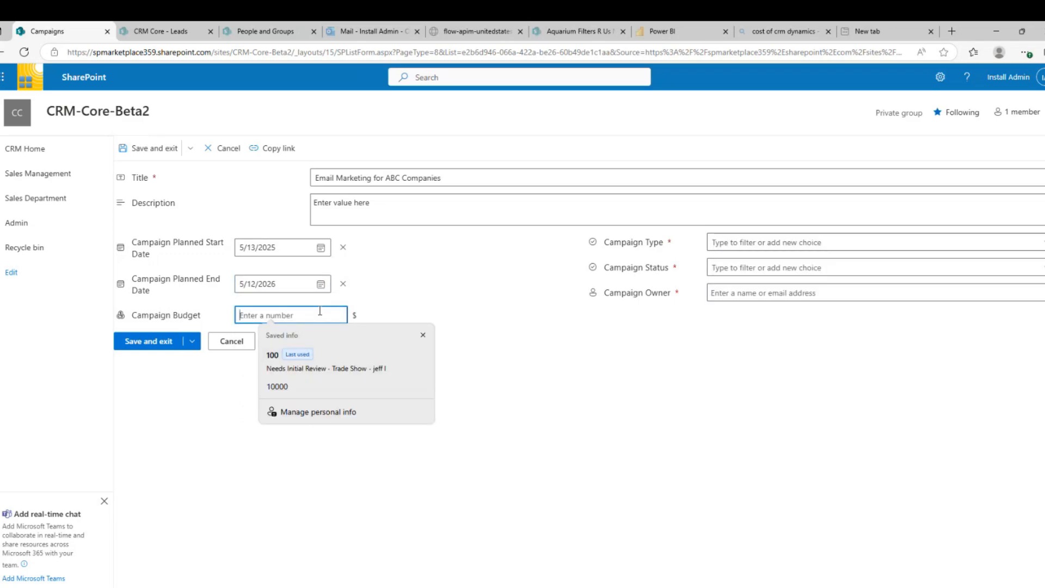
pyautogui.write('10000')
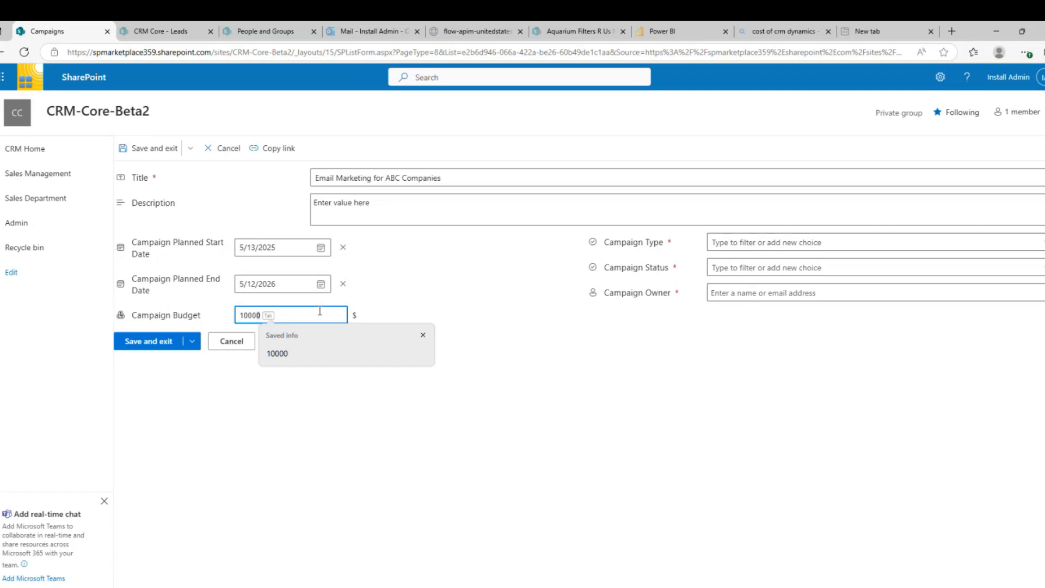
pyautogui.press('Tab')
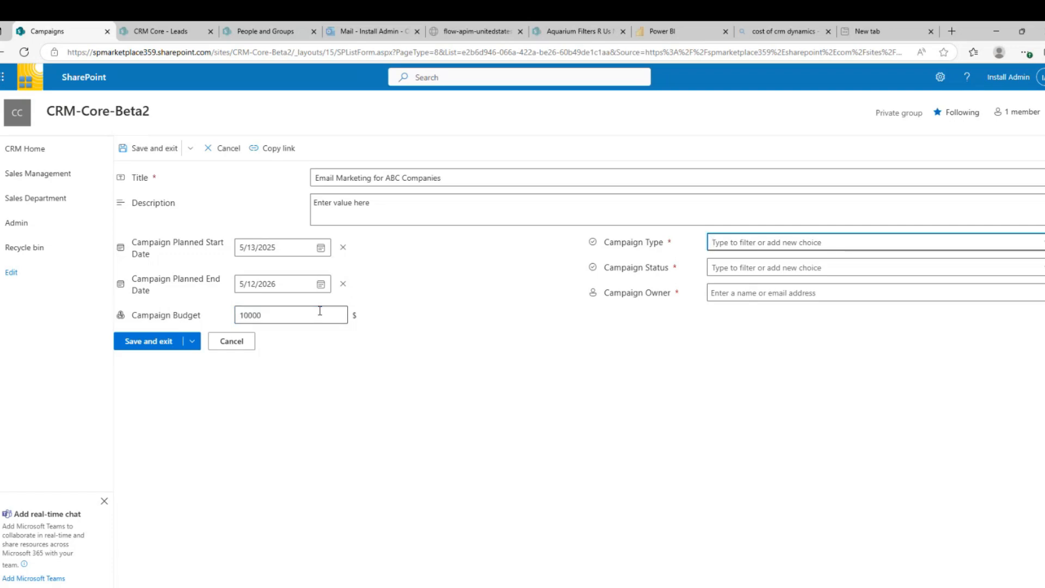
pyautogui.click(769, 241)
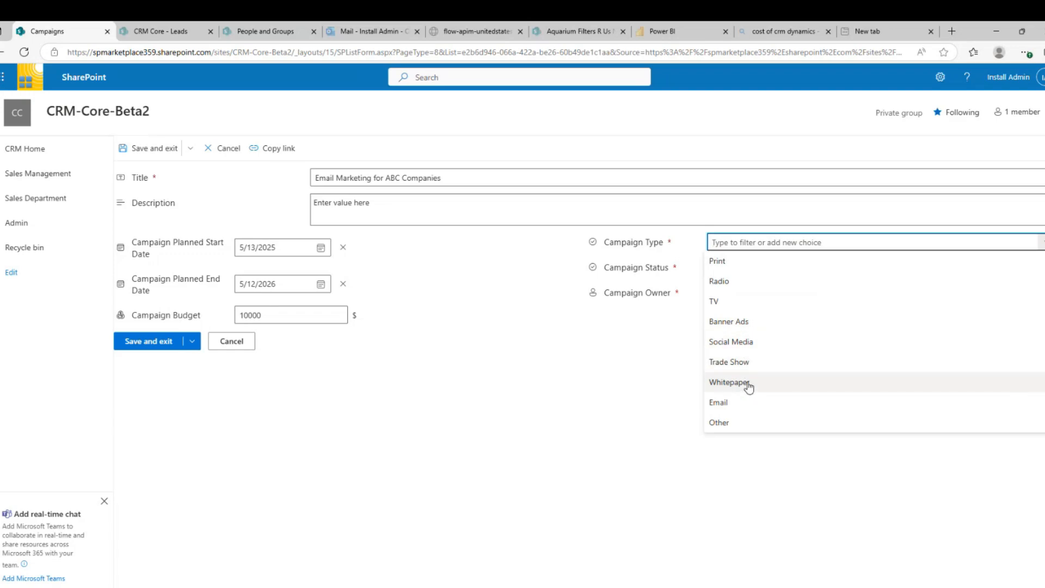
pyautogui.click(746, 348)
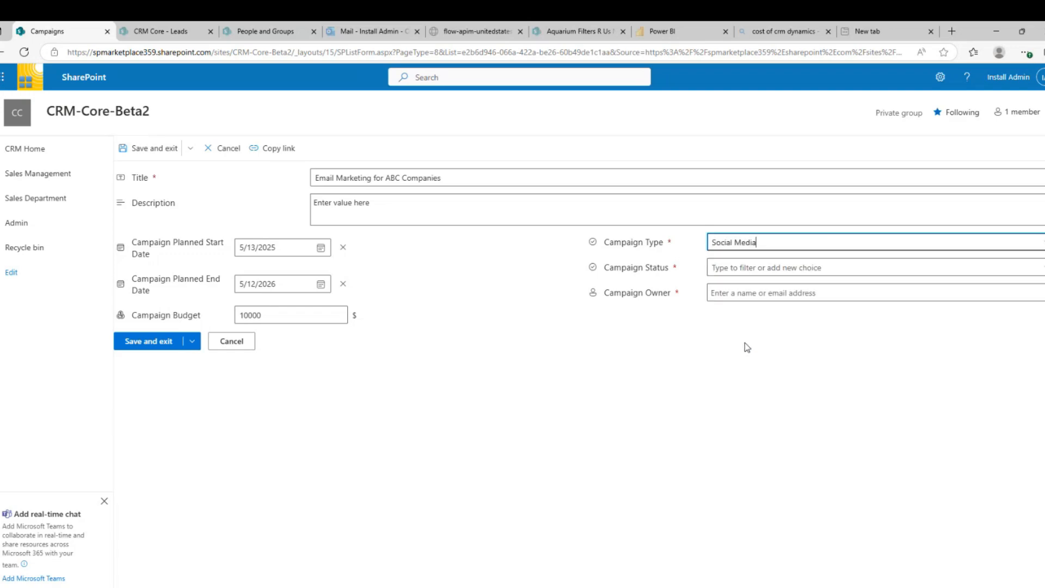
pyautogui.click(746, 240)
pyautogui.click(732, 401)
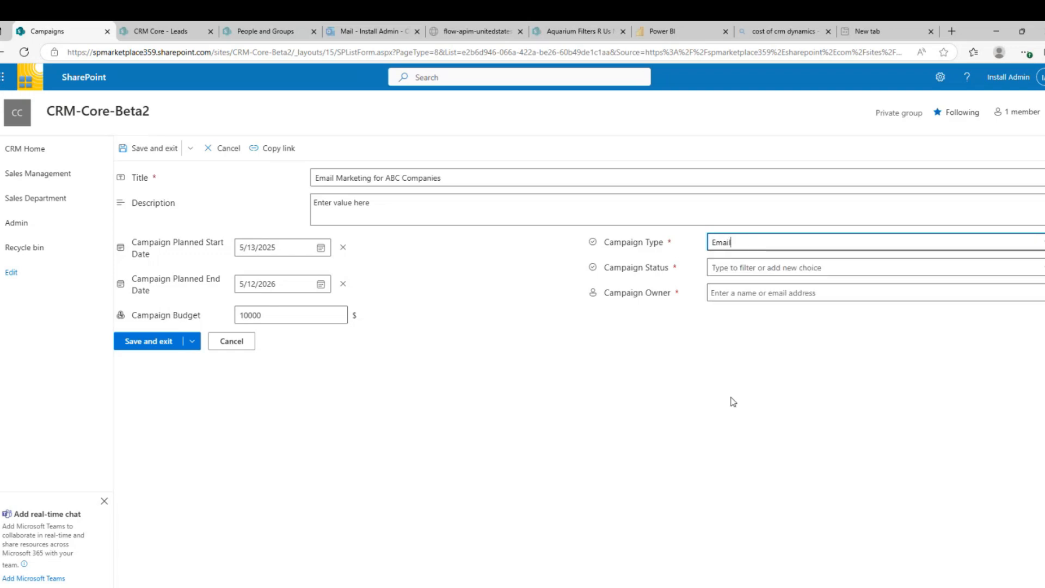
pyautogui.click(725, 269)
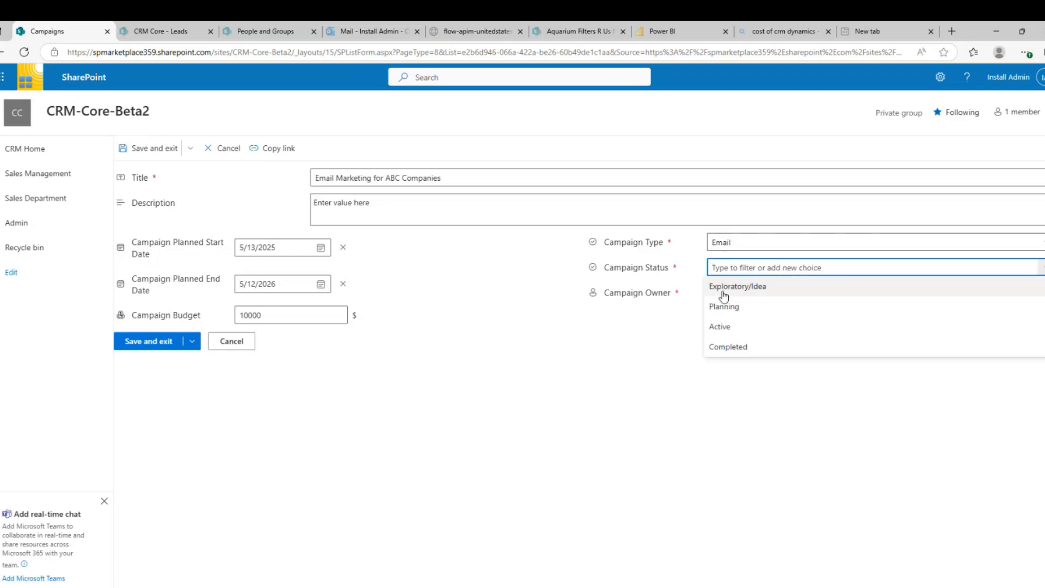
pyautogui.click(720, 328)
# Assign the suggested person as campaign owner and save the campaign
pyautogui.click(730, 295)
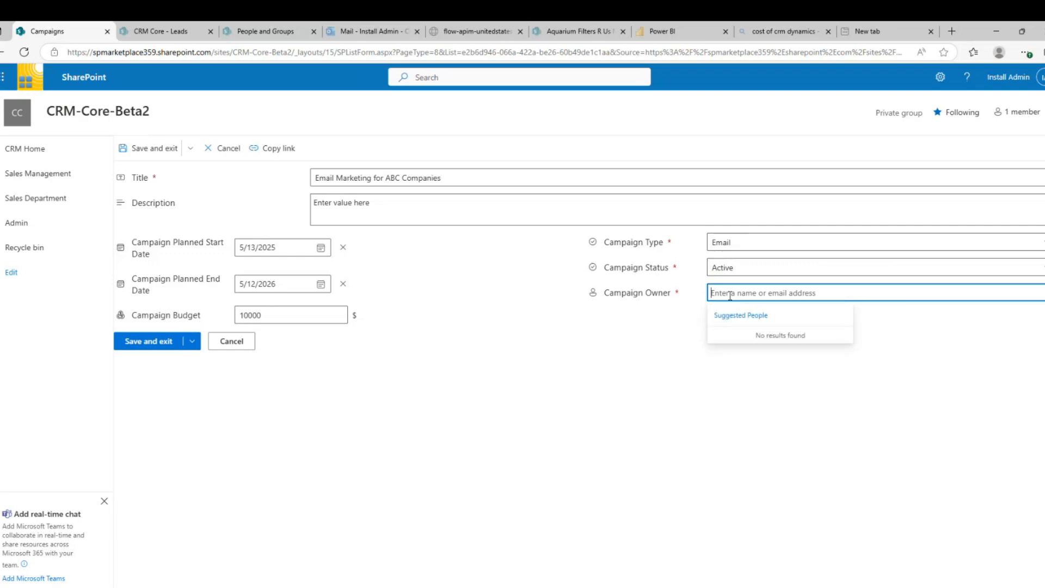
pyautogui.write('jeffl')
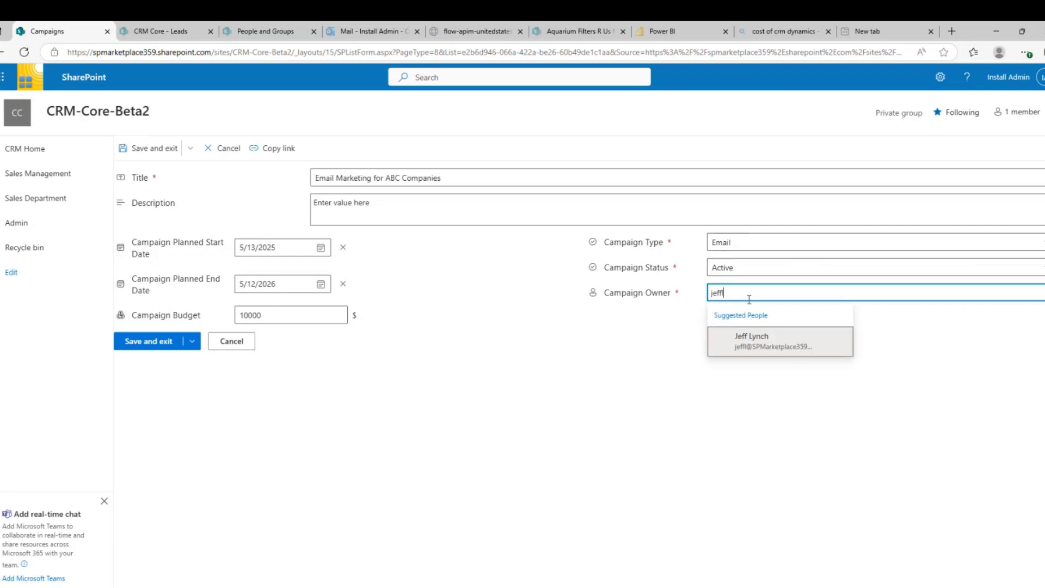
pyautogui.click(770, 342)
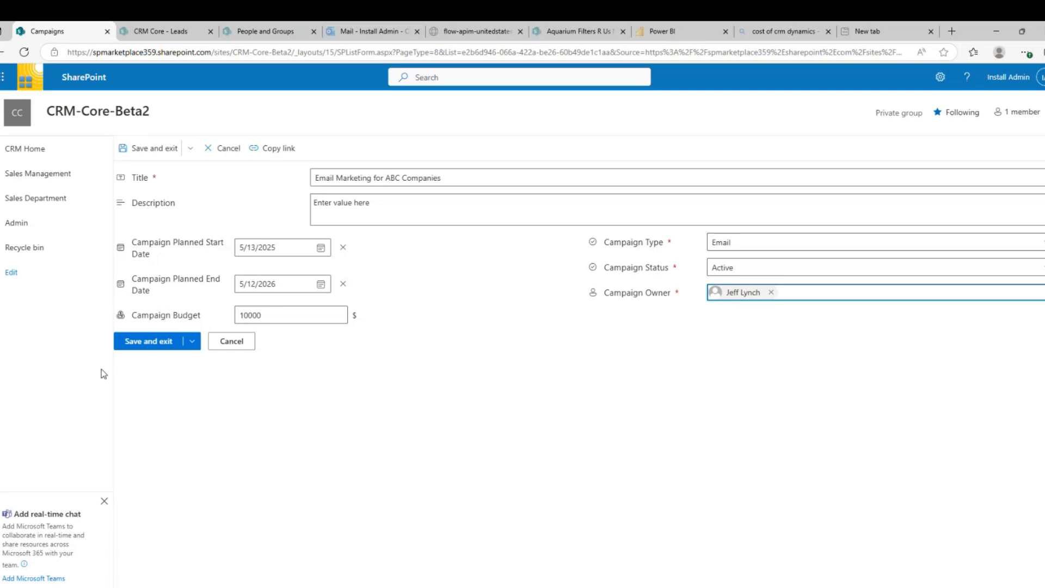
pyautogui.click(150, 342)
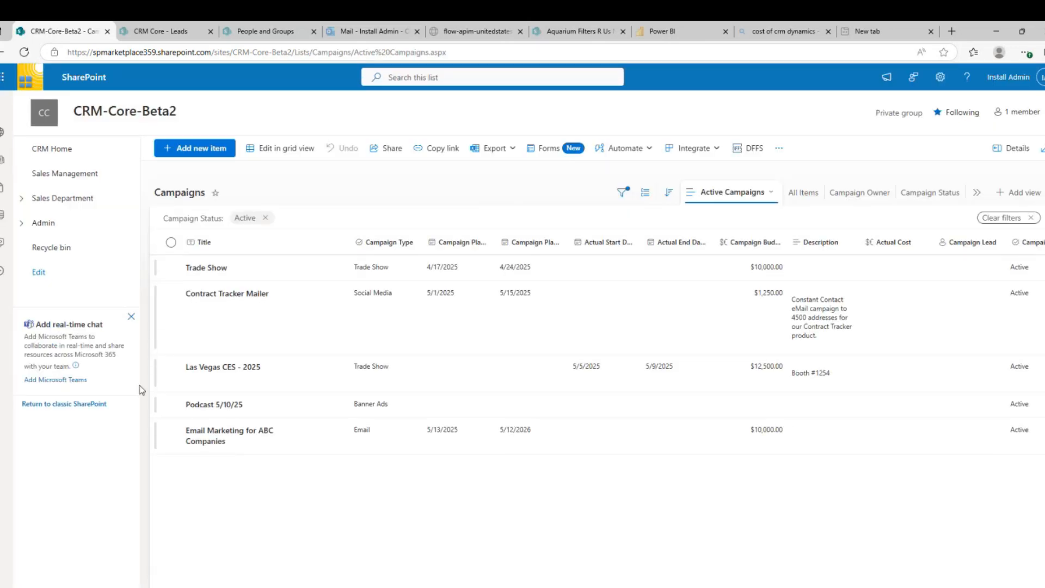
pyautogui.click(171, 431)
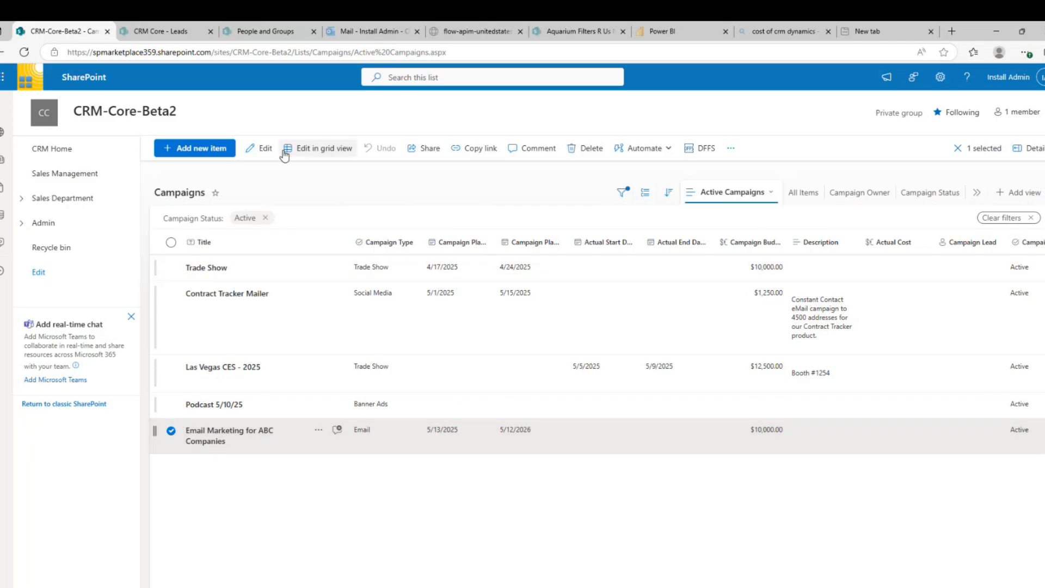
pyautogui.click(263, 148)
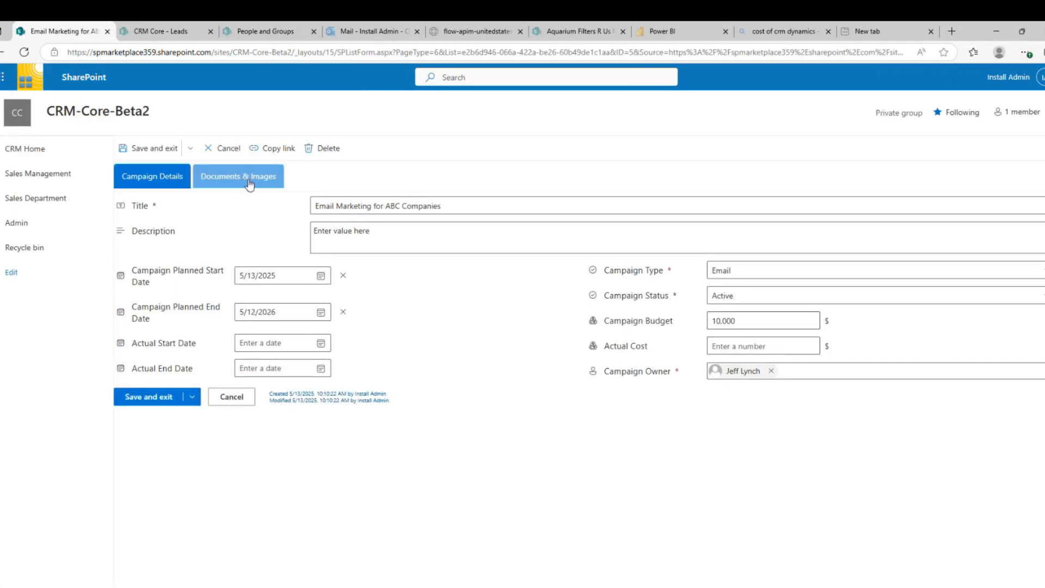
pyautogui.click(248, 182)
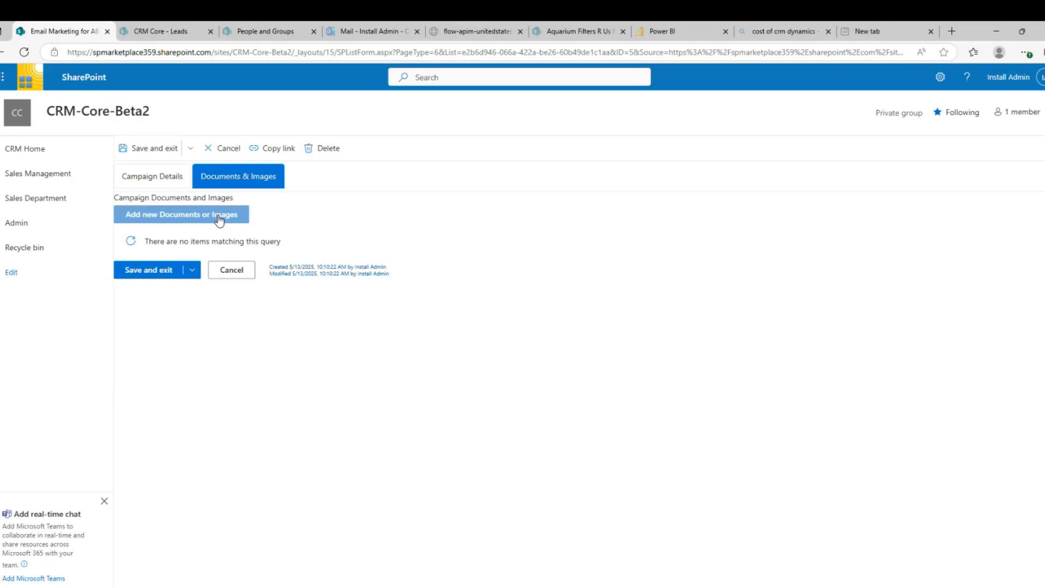
pyautogui.click(154, 150)
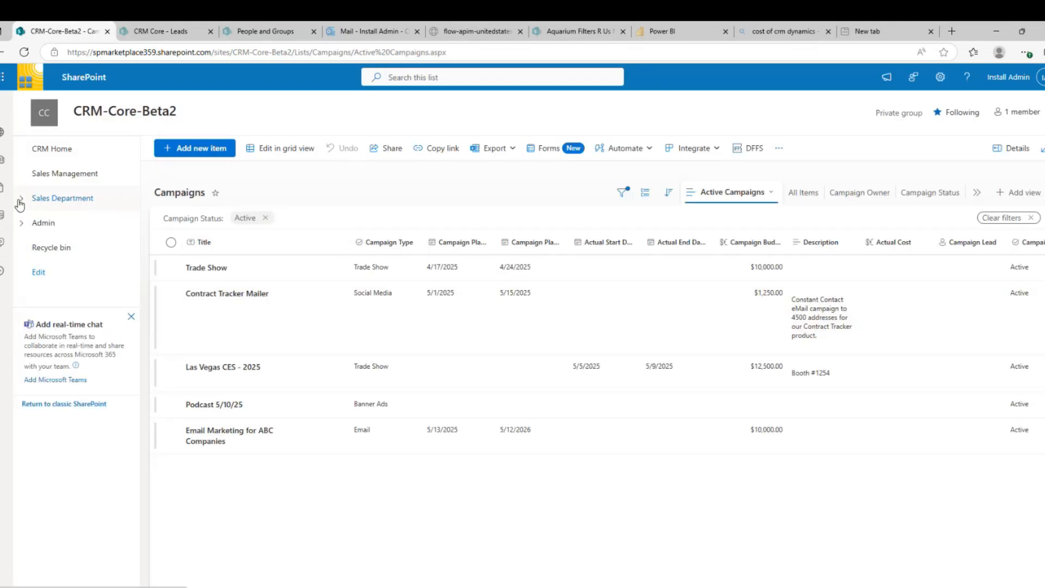
# In Sales Department's Leads list, select the ABC ACME lead and open it for editing
pyautogui.click(21, 199)
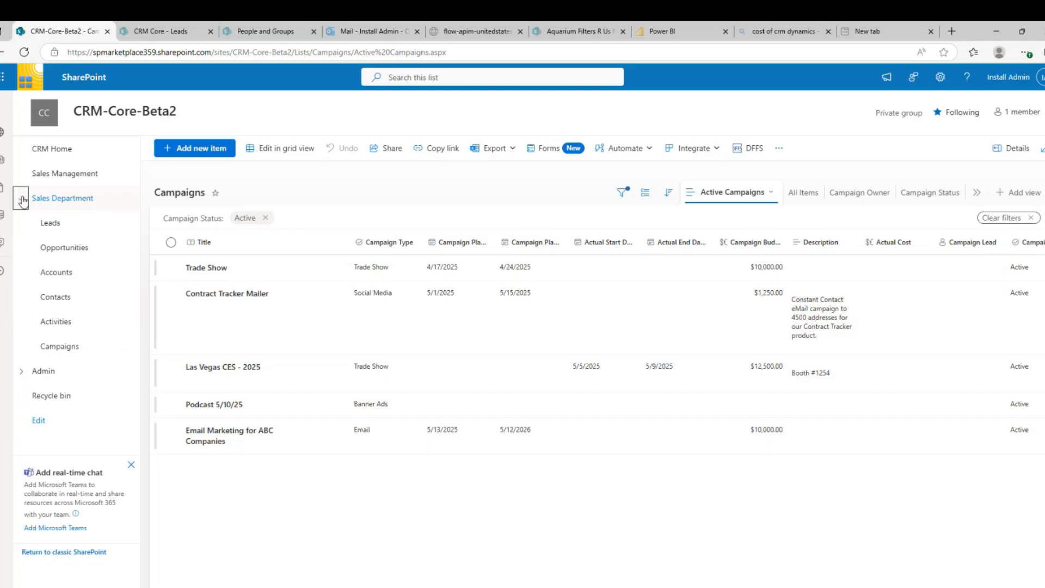
pyautogui.click(54, 222)
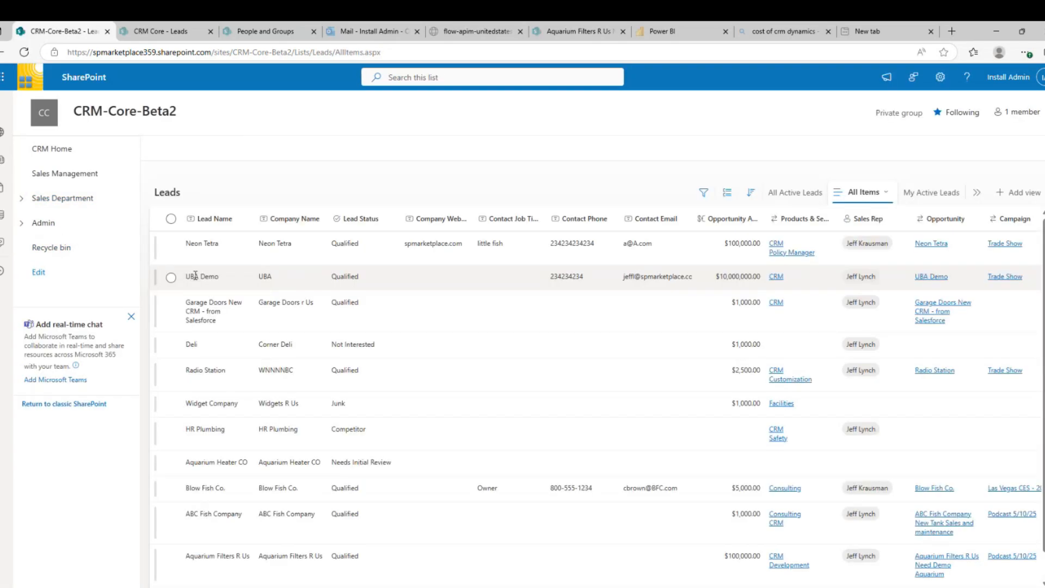
pyautogui.scroll(-1, 180, 436)
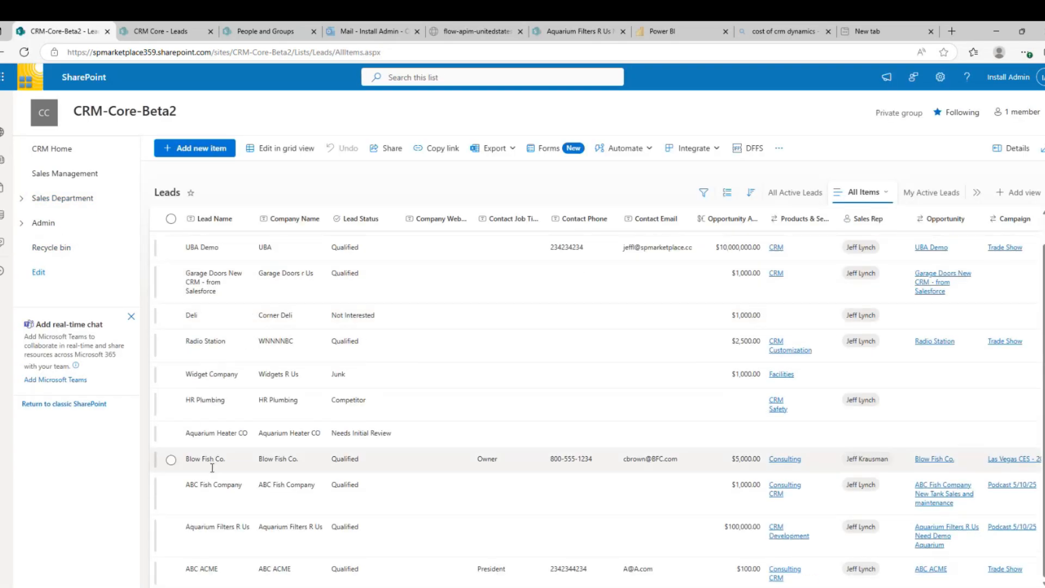
pyautogui.click(171, 570)
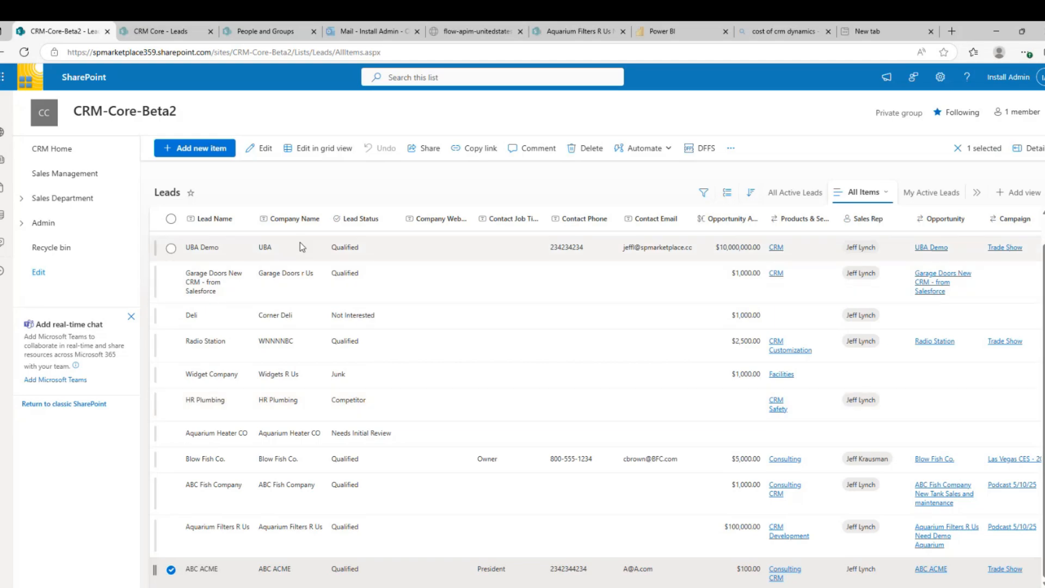
pyautogui.click(266, 149)
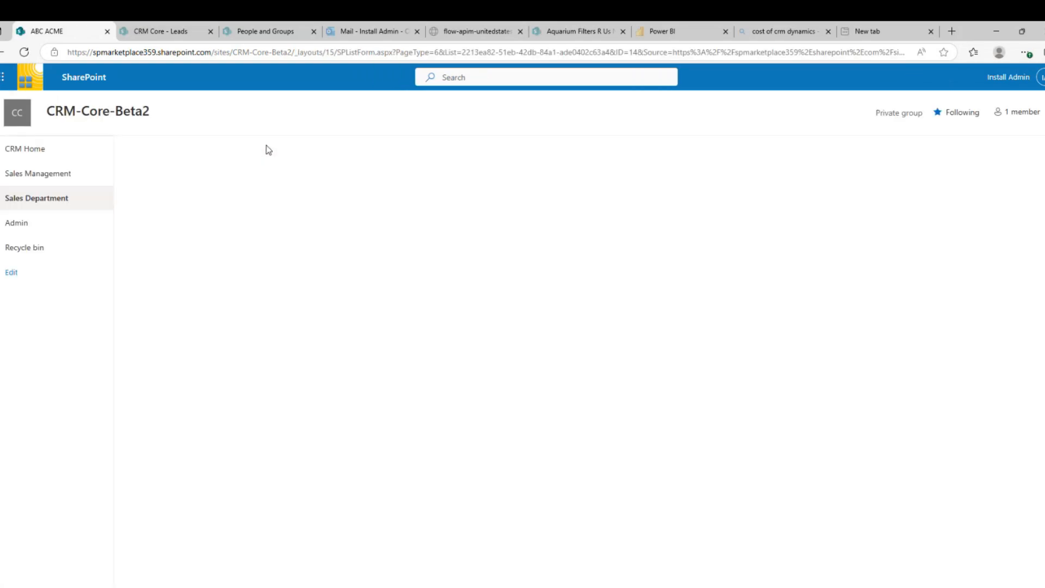
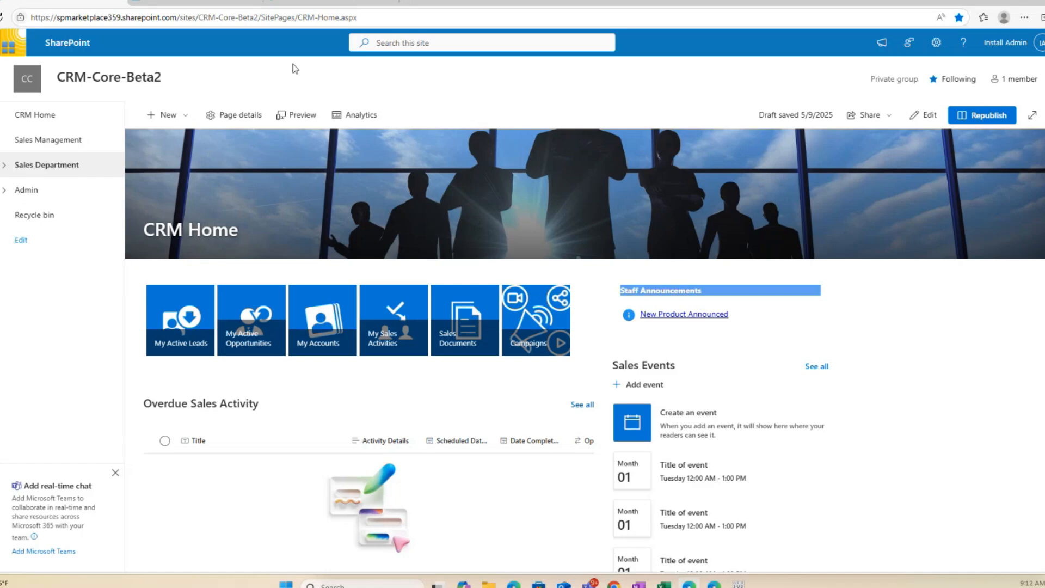
# In Outlook, open and select the Sun 6/1 Past Due Activity email and show its add-in apps
pyautogui.click(204, 2)
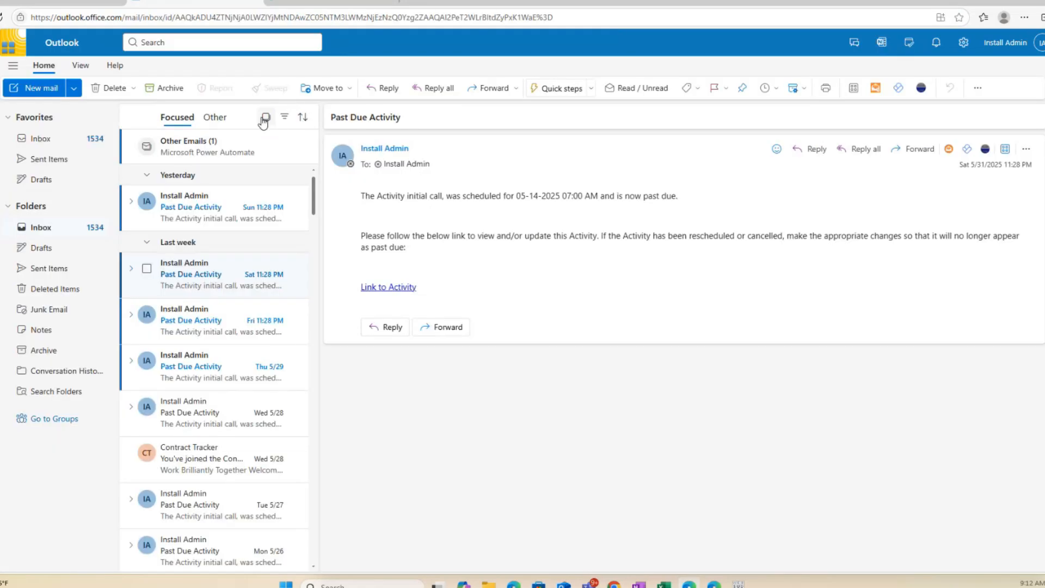
pyautogui.click(186, 214)
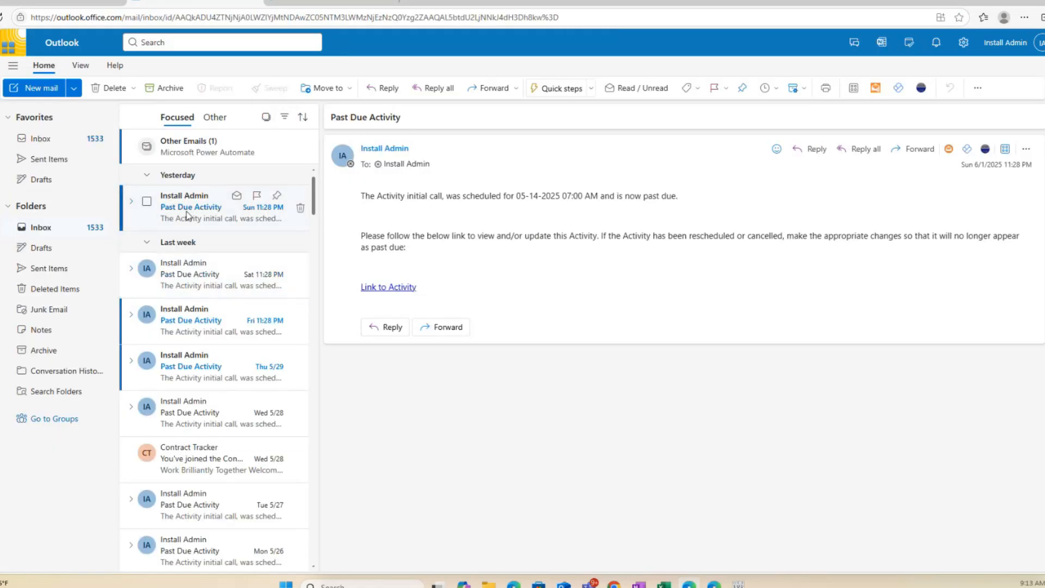
pyautogui.click(147, 201)
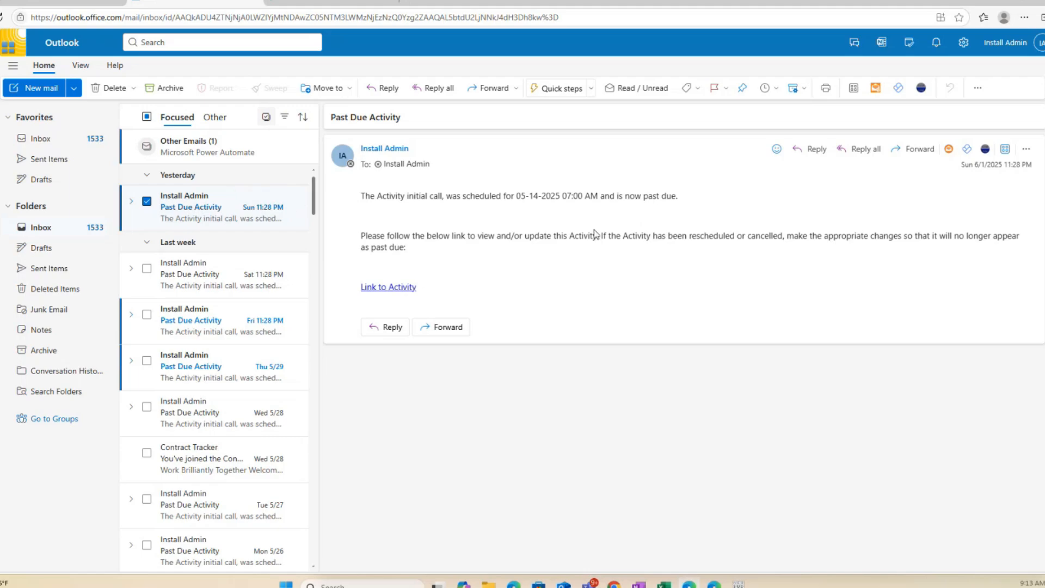
pyautogui.click(1005, 150)
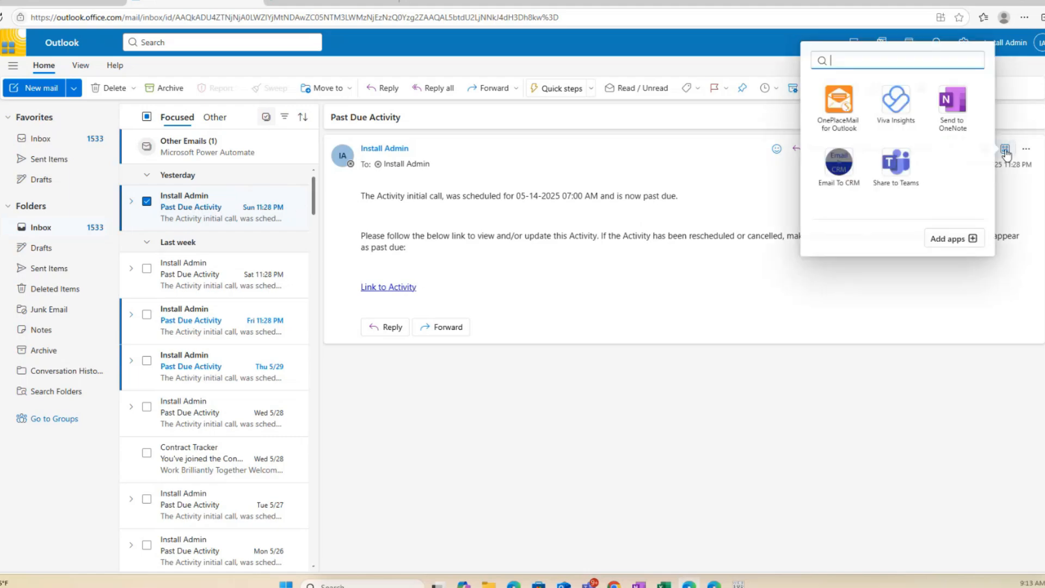
# Use Email To CRM to save the email, linked to opportunity Deli and account ABC ACME
pyautogui.click(839, 163)
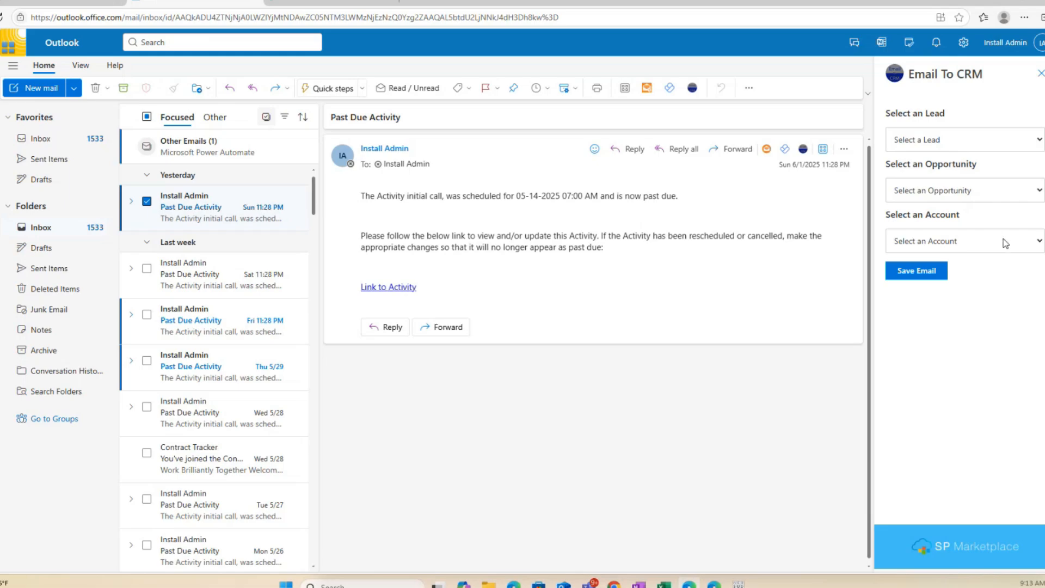
pyautogui.click(1038, 191)
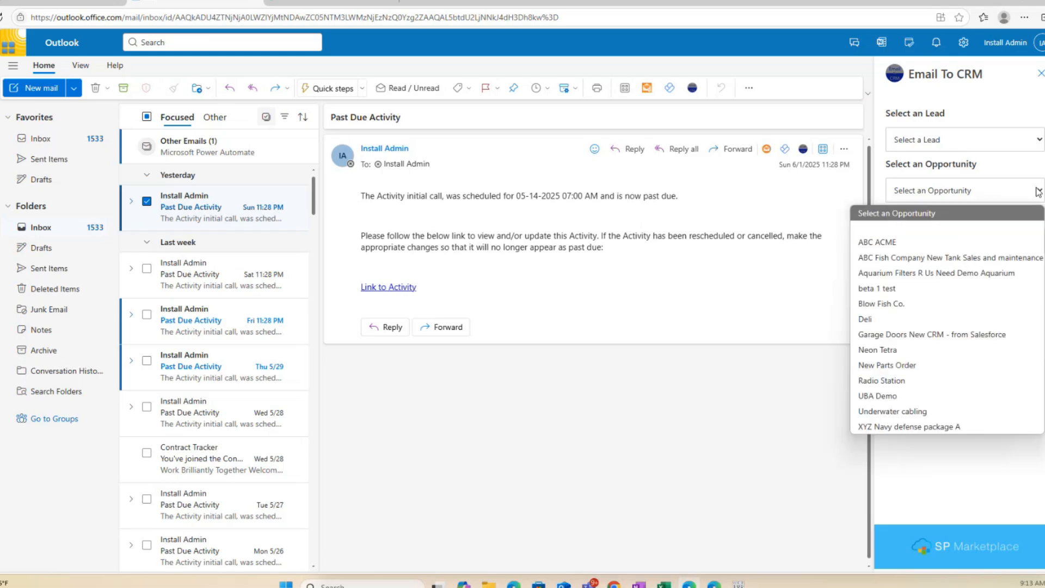
pyautogui.click(892, 319)
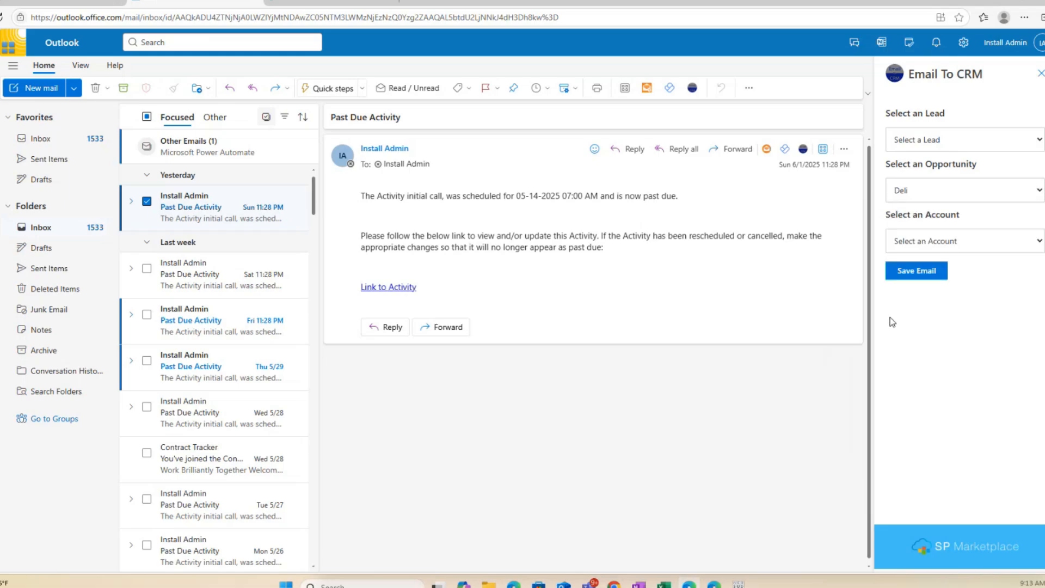
pyautogui.click(1040, 243)
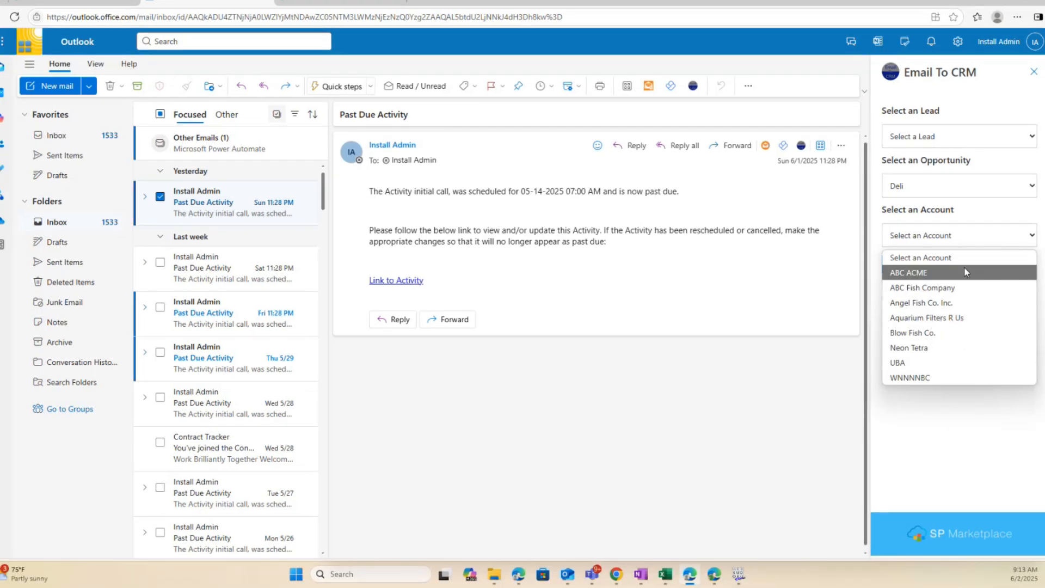
pyautogui.click(965, 272)
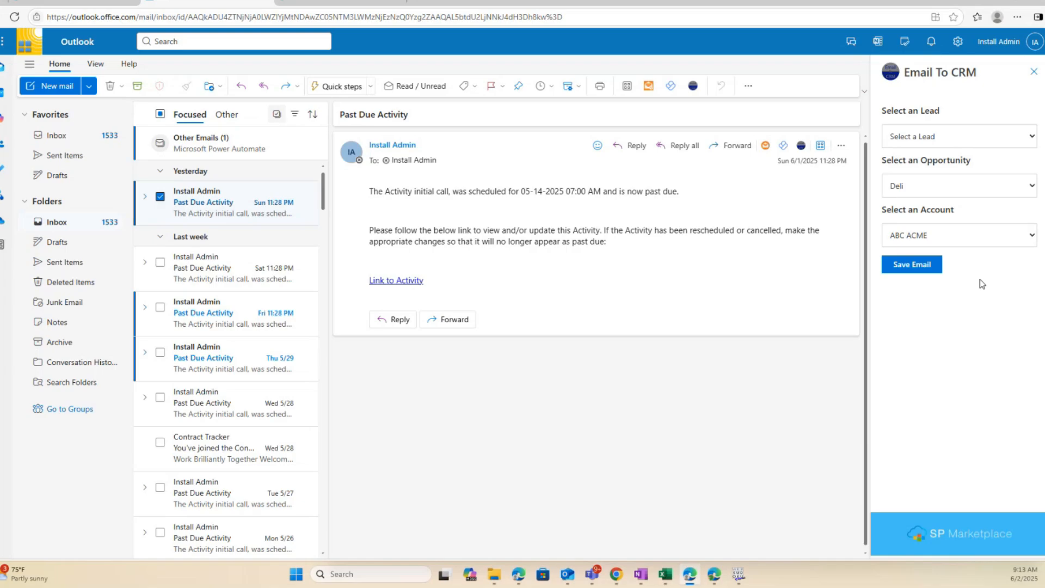
pyautogui.click(903, 266)
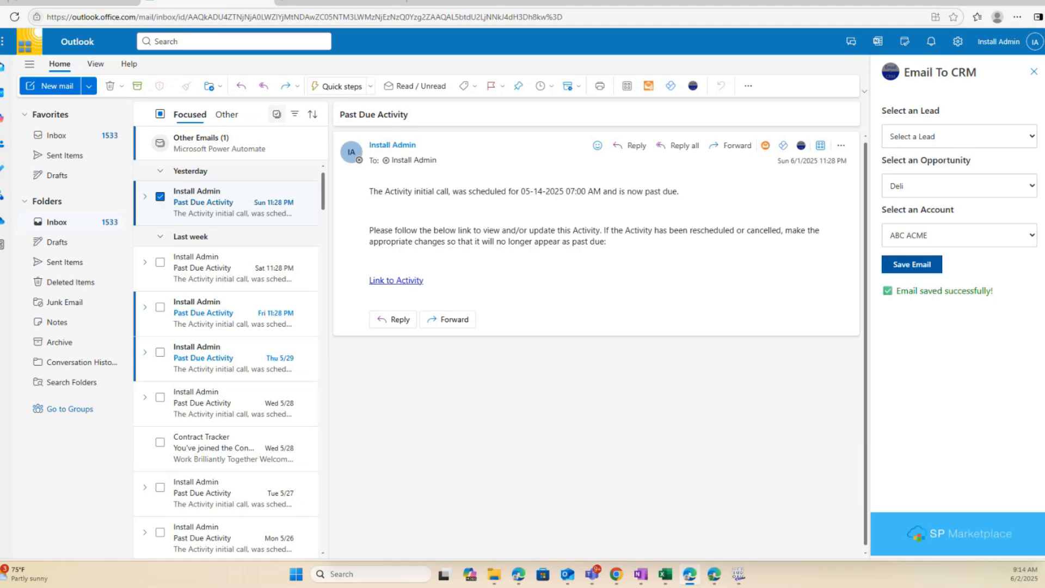
# Back in SharePoint, open Sales Department's Opportunities list and select the Deli opportunity
pyautogui.click(68, 2)
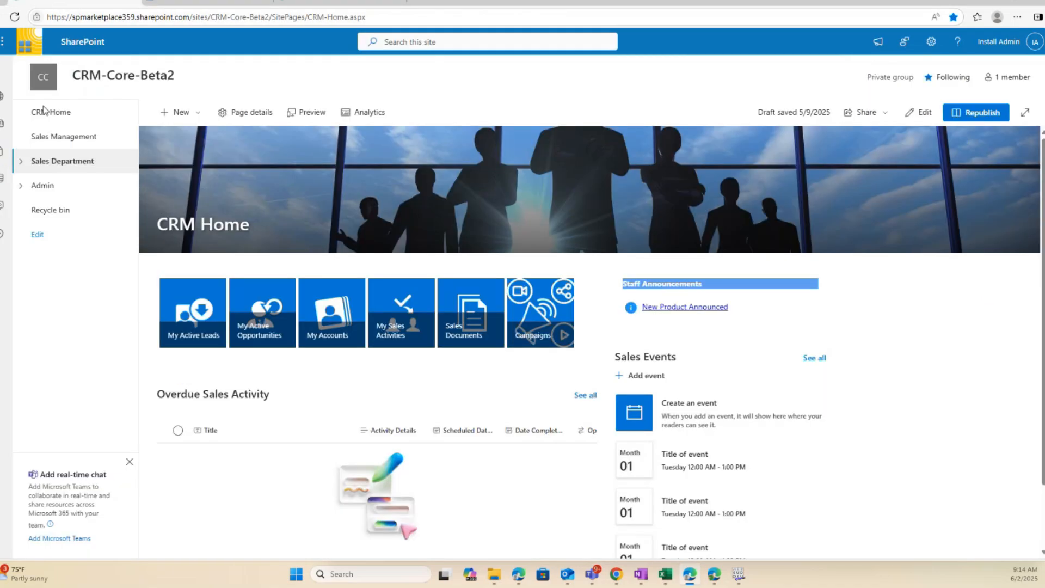
pyautogui.click(21, 162)
pyautogui.click(66, 212)
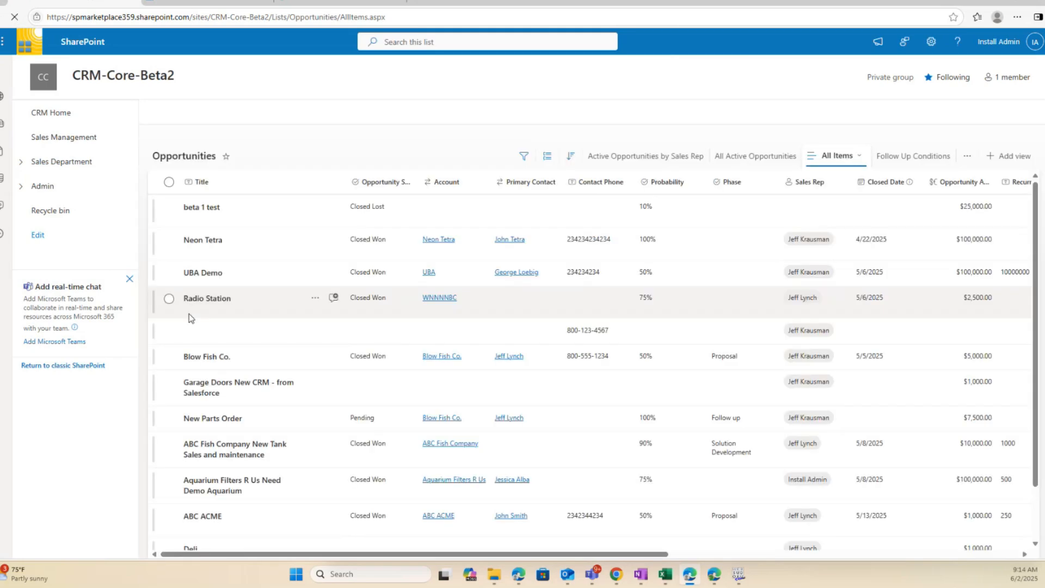
pyautogui.scroll(-1, 193, 424)
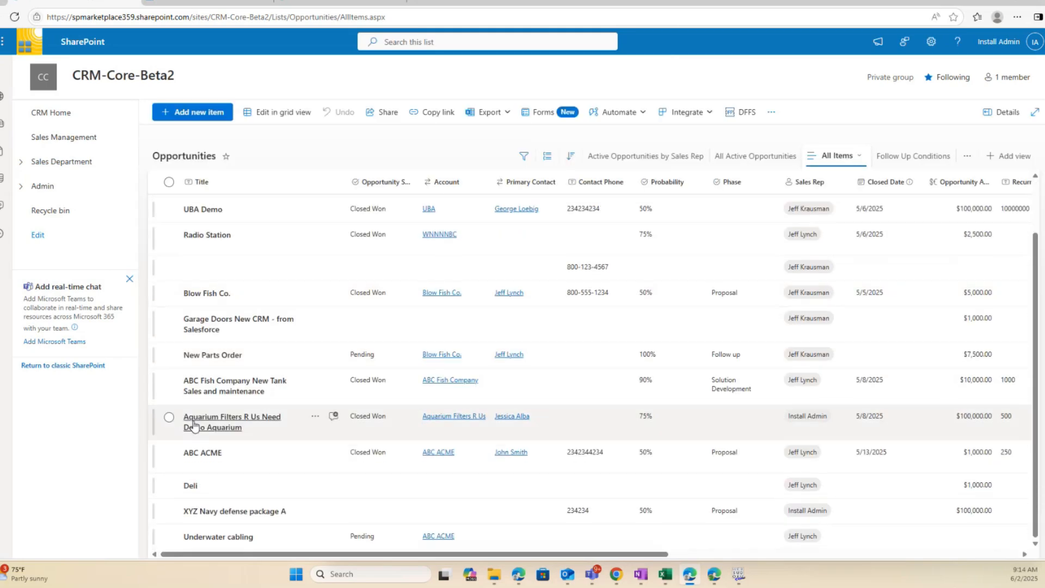
pyautogui.click(168, 485)
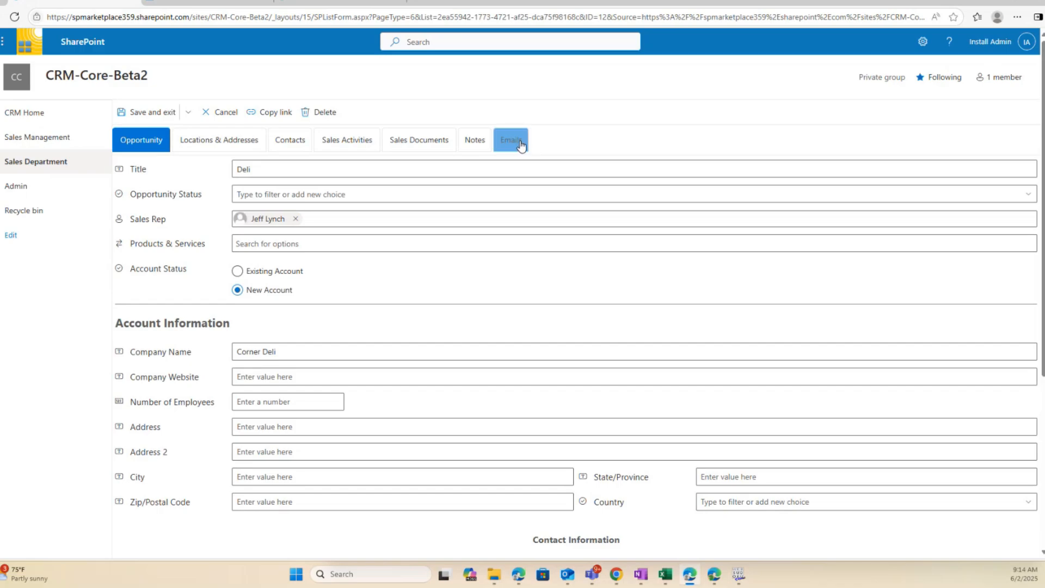
# Check the Deli opportunity's Emails tab, then open the Sales Department Accounts list
pyautogui.click(521, 142)
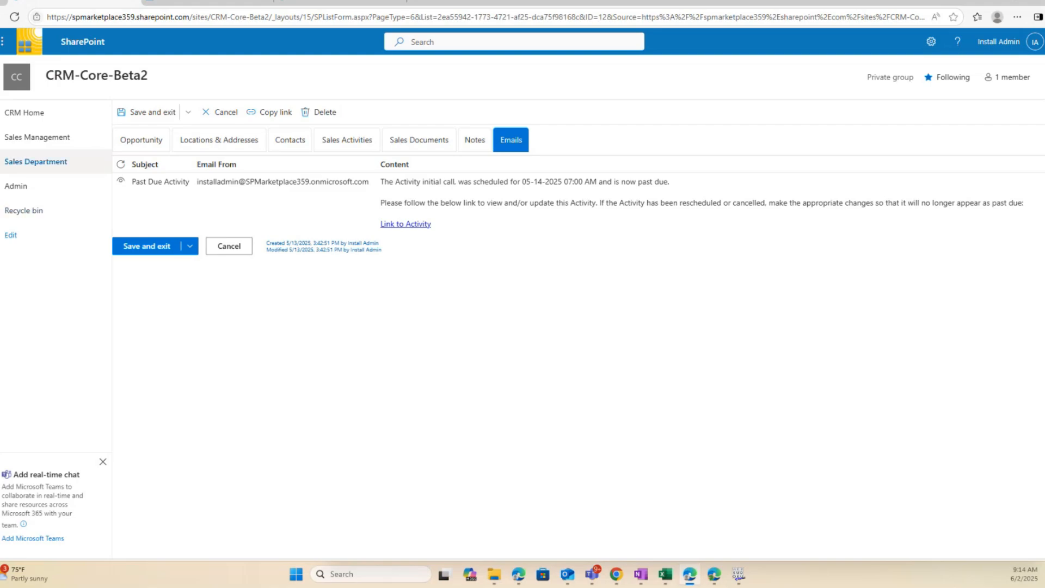
pyautogui.click(35, 161)
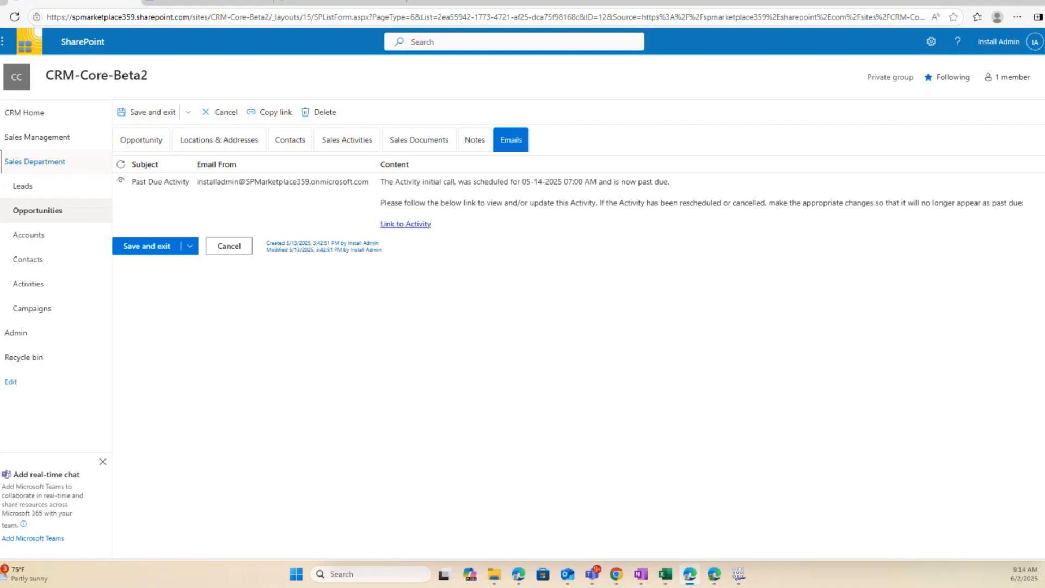
pyautogui.click(28, 235)
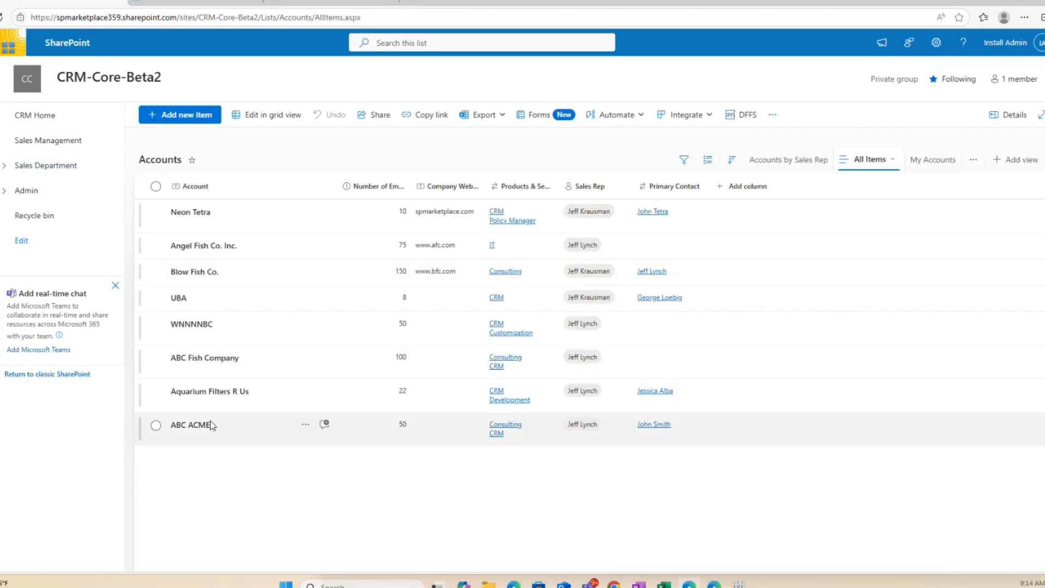
# Open the ABC ACME account for editing and view its saved emails
pyautogui.click(155, 426)
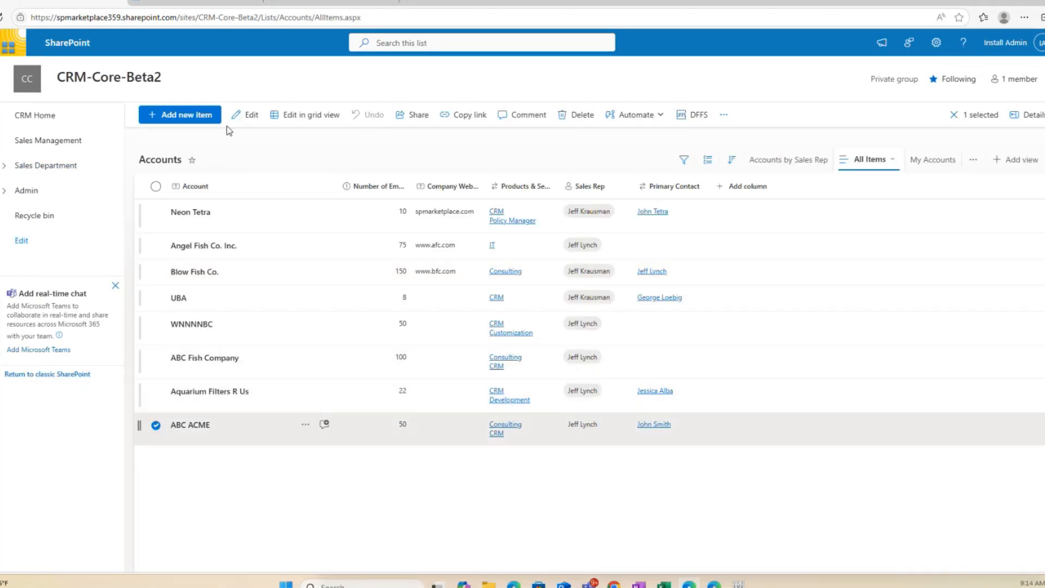
pyautogui.click(251, 128)
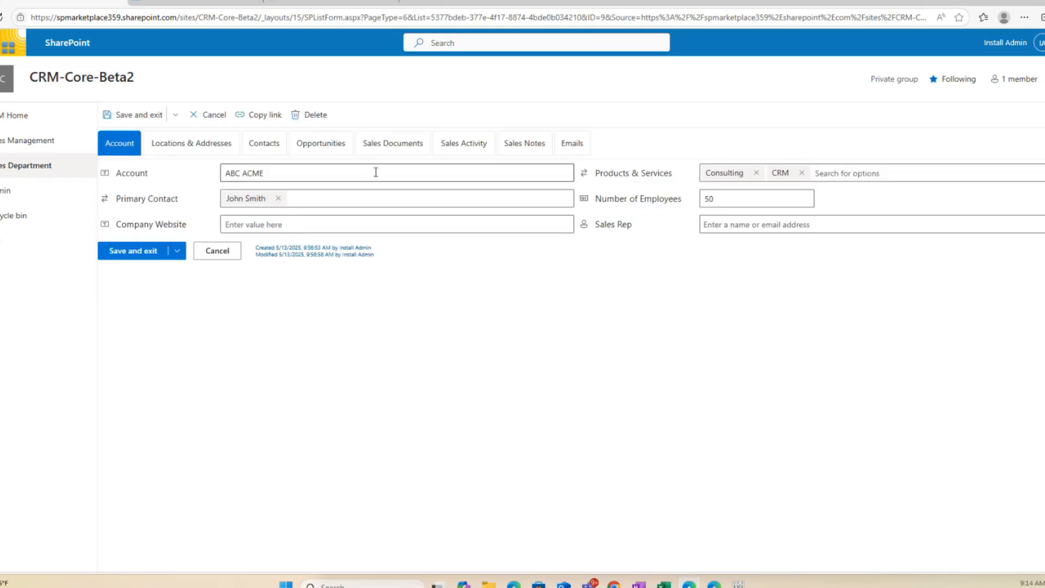
pyautogui.click(568, 145)
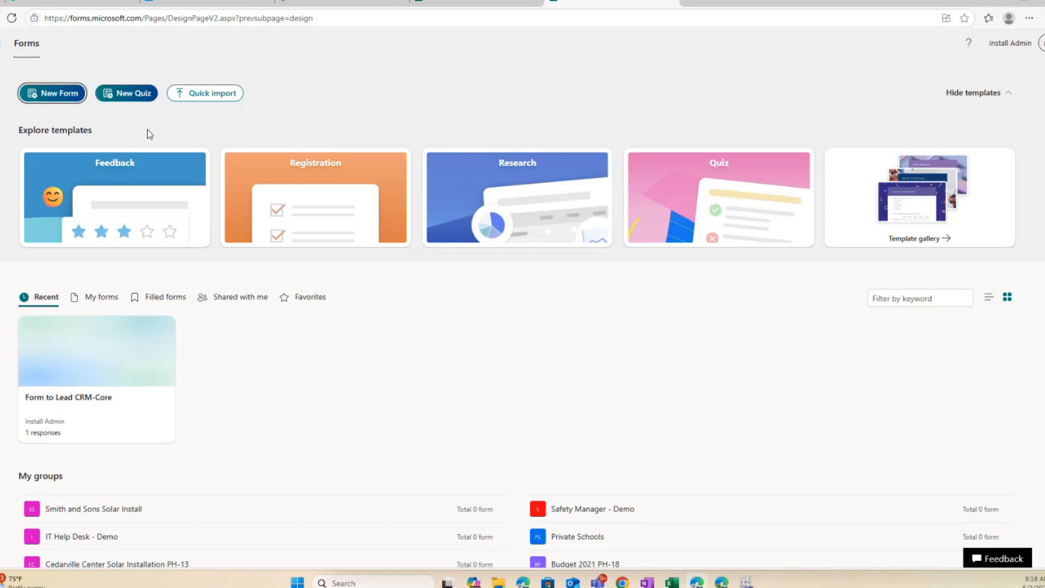
# Open the Form to Lead CRM-Core form and dismiss the responses tip popup
pyautogui.click(87, 400)
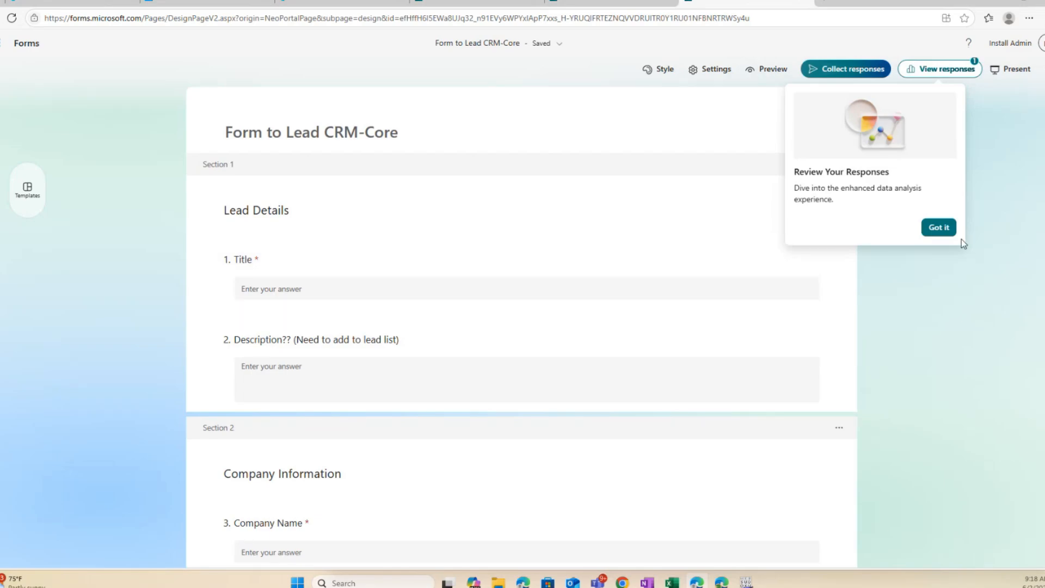
pyautogui.click(947, 233)
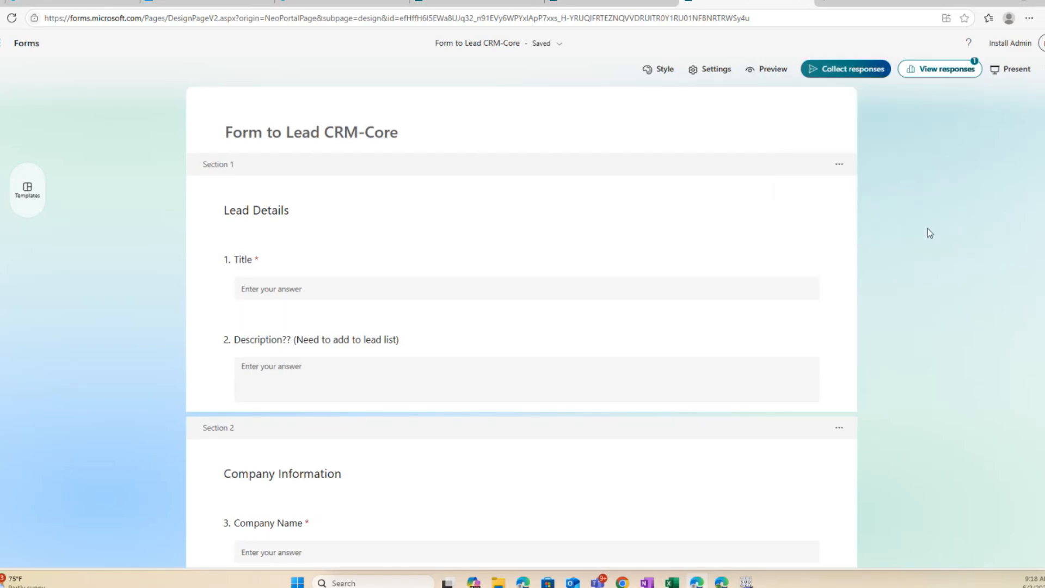
# Copy the form's sharing link and load it in the address bar to open the respondent view
pyautogui.click(864, 70)
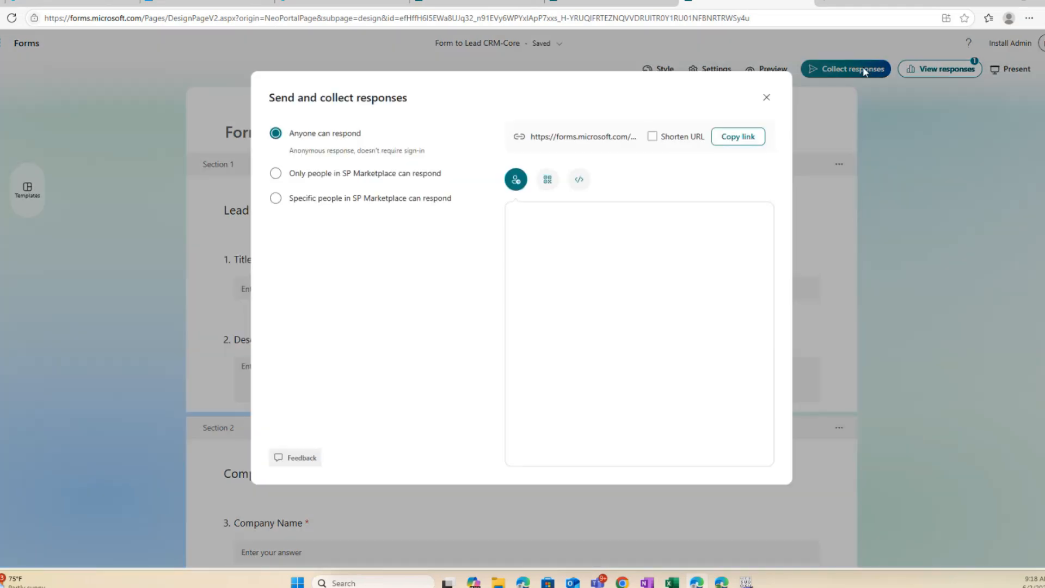
pyautogui.click(750, 138)
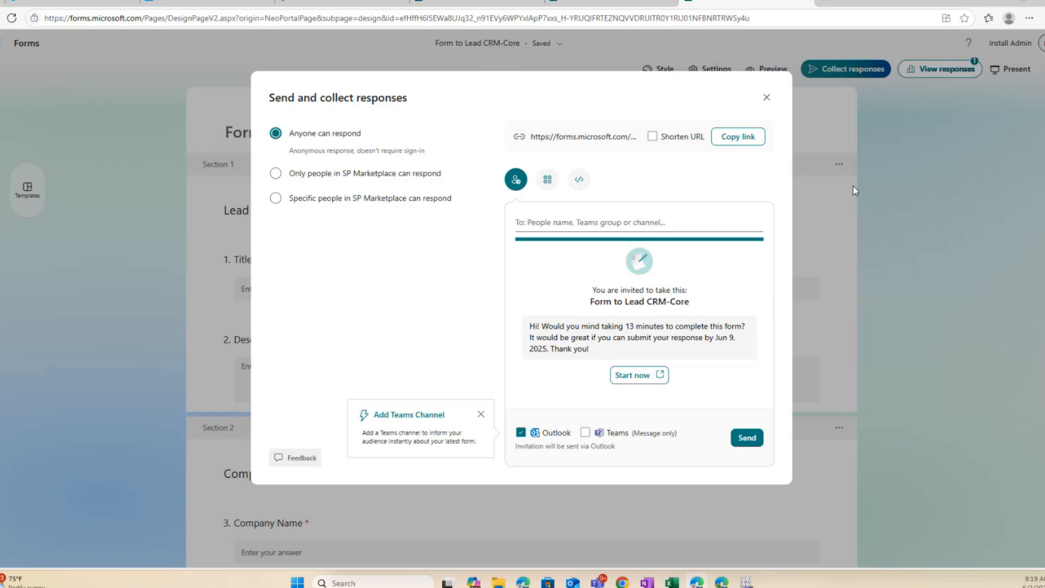
pyautogui.click(581, 20)
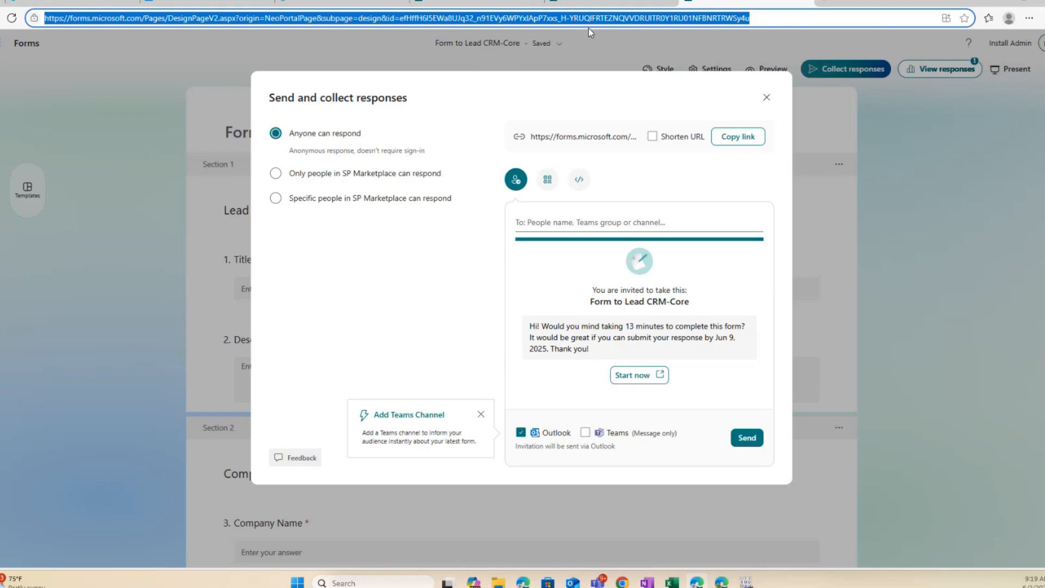
pyautogui.hotkey('ctrl', 'v')
pyautogui.press('Return')
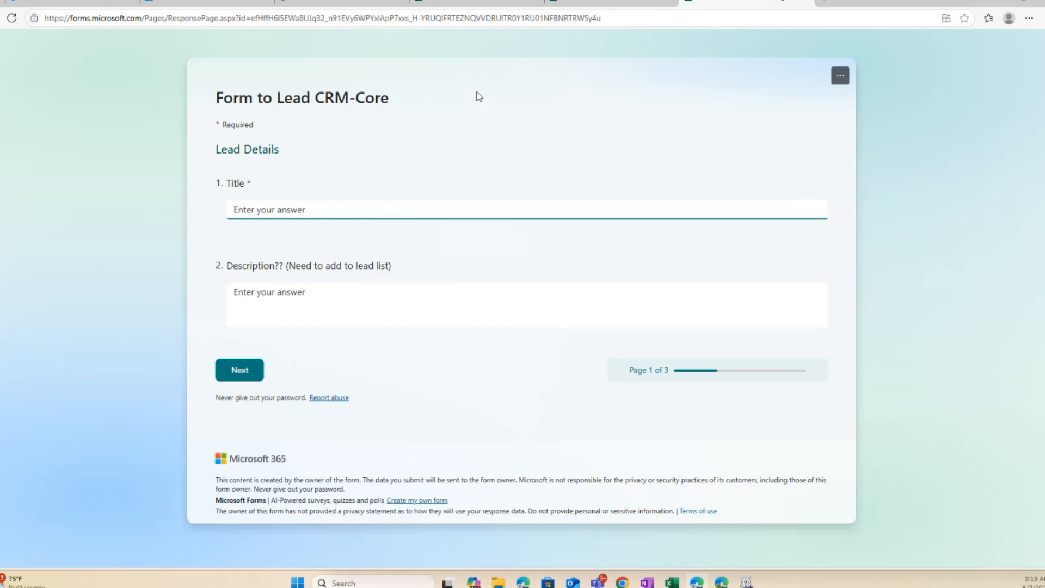
# Answer Title with 'CRM Core Add on' and Description with 'Add on creating a lead'
pyautogui.write('CRM Core Add on')
pyautogui.click(309, 288)
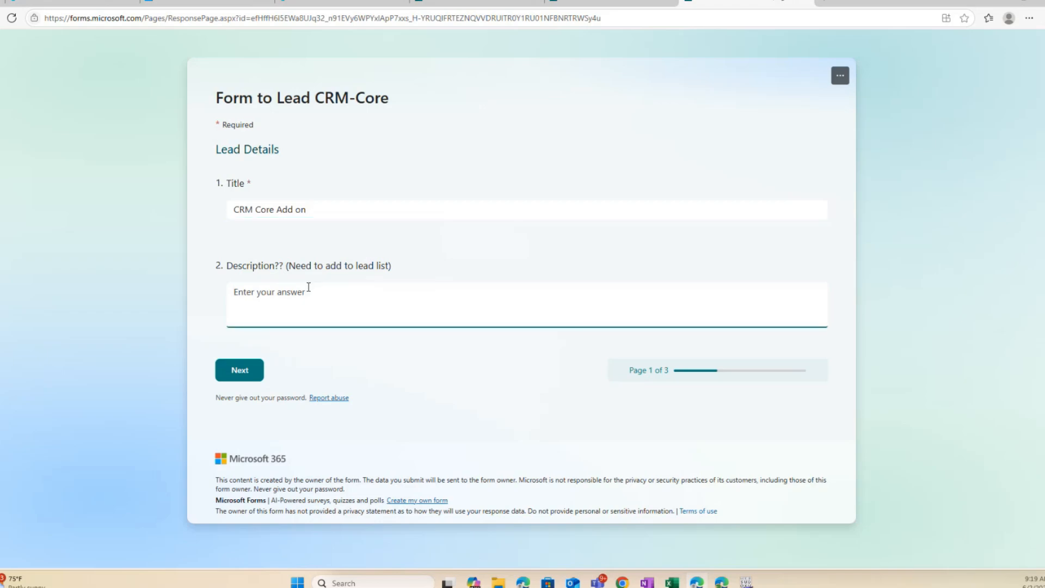
pyautogui.write('Add on creating a tead')
# On the Company Information page, enter company name 'Your company' and address '123'
pyautogui.click(240, 371)
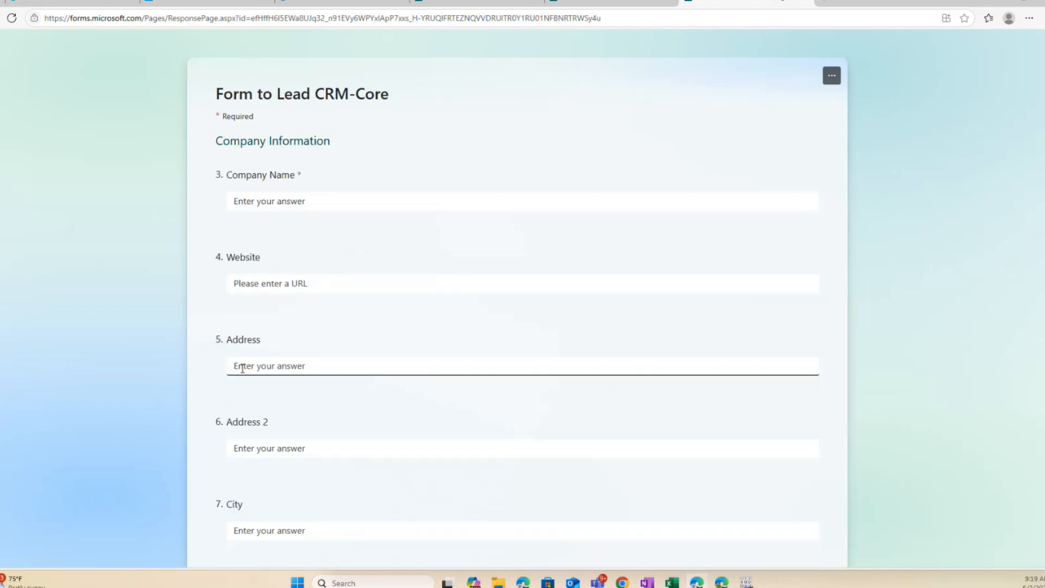
pyautogui.click(297, 202)
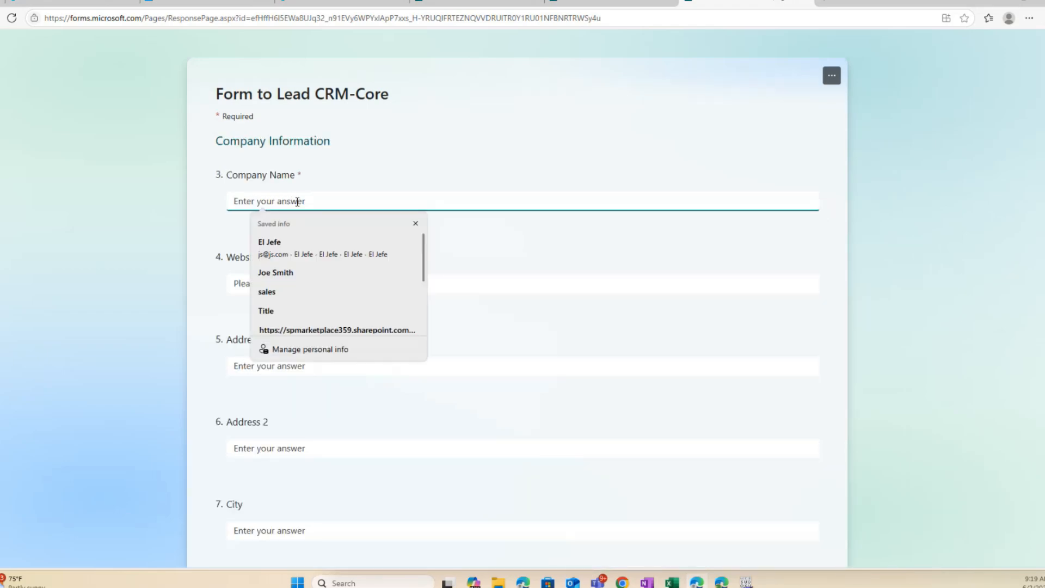
pyautogui.write('Your comp')
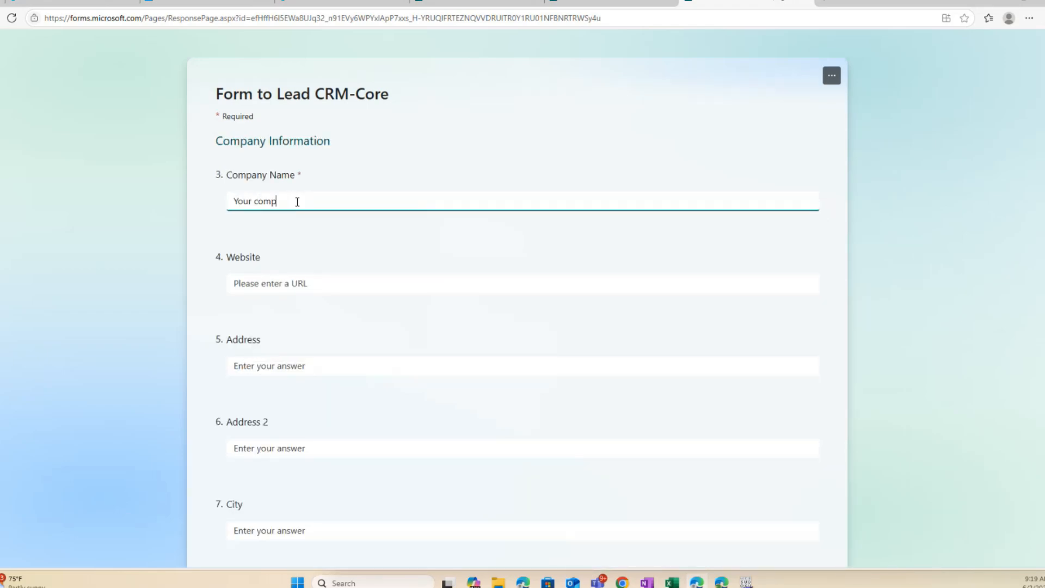
pyautogui.write('any')
pyautogui.press('Tab')
pyautogui.press('Tab')
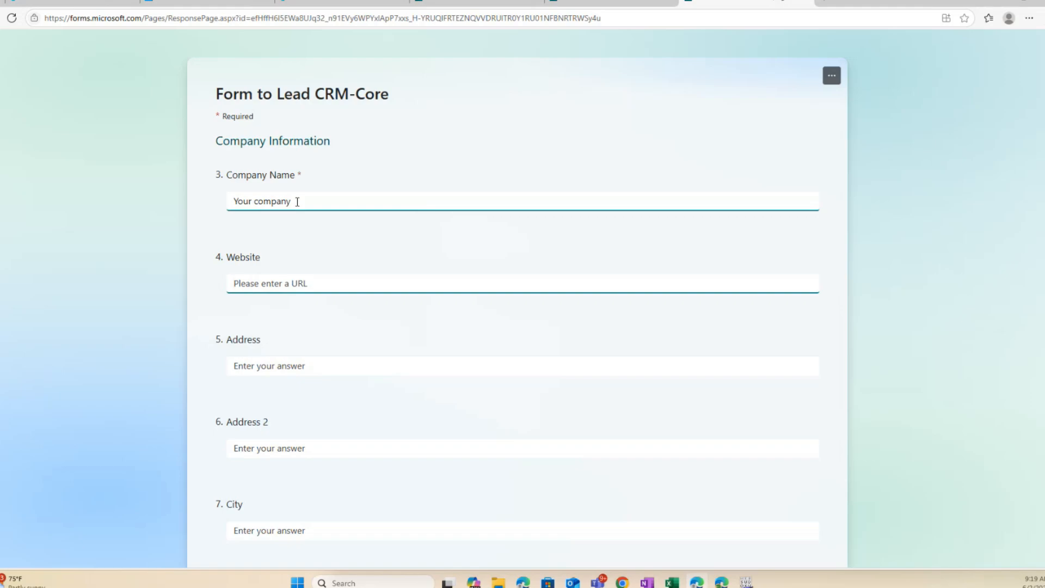
pyautogui.write('123 street name')
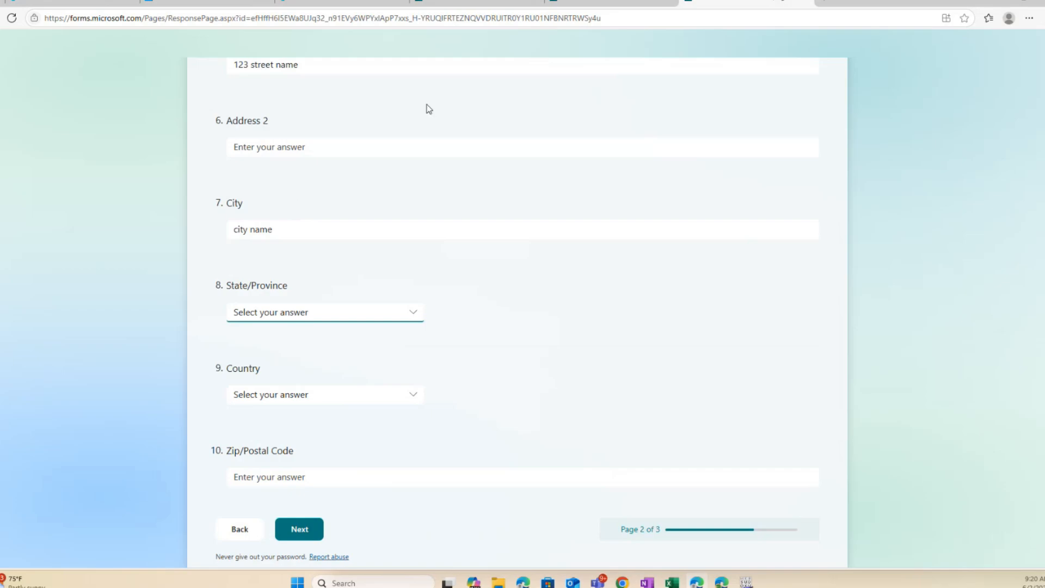
# Choose state Arkansas and country United States, enter zip 234234, and continue to Contact Information
pyautogui.click(413, 316)
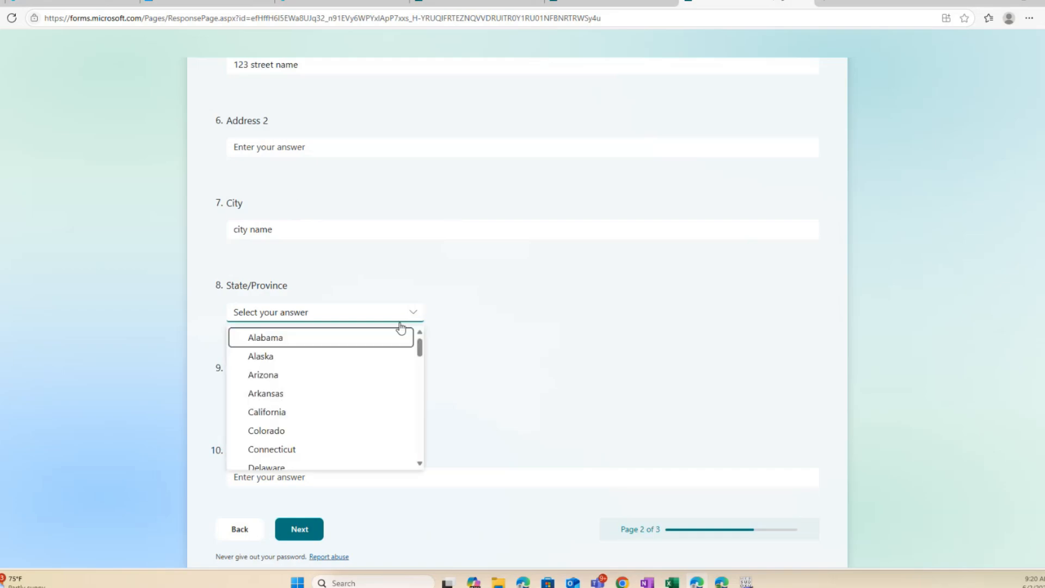
pyautogui.click(325, 399)
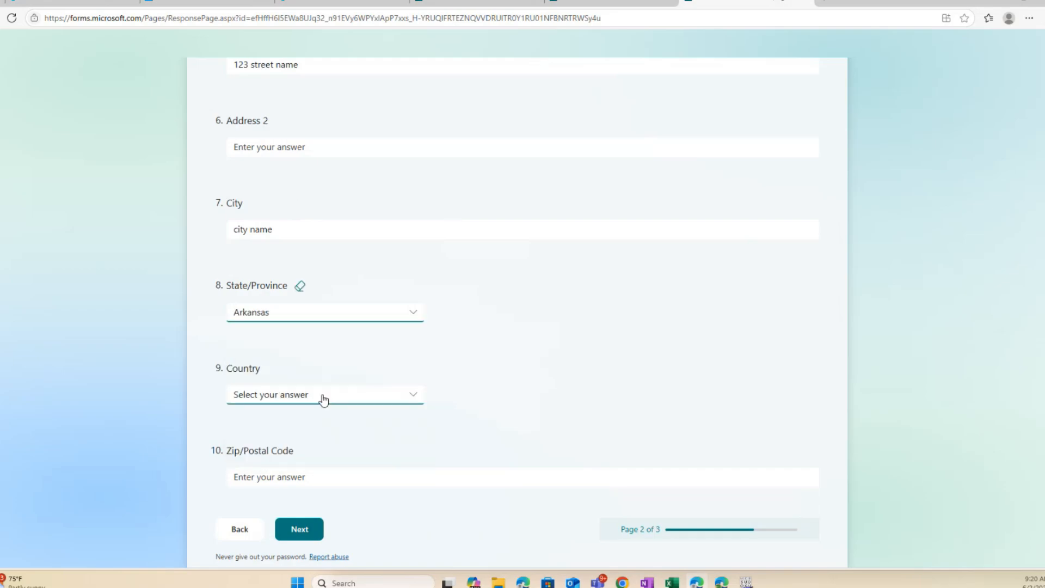
pyautogui.click(275, 399)
pyautogui.scroll(-20, 278, 445)
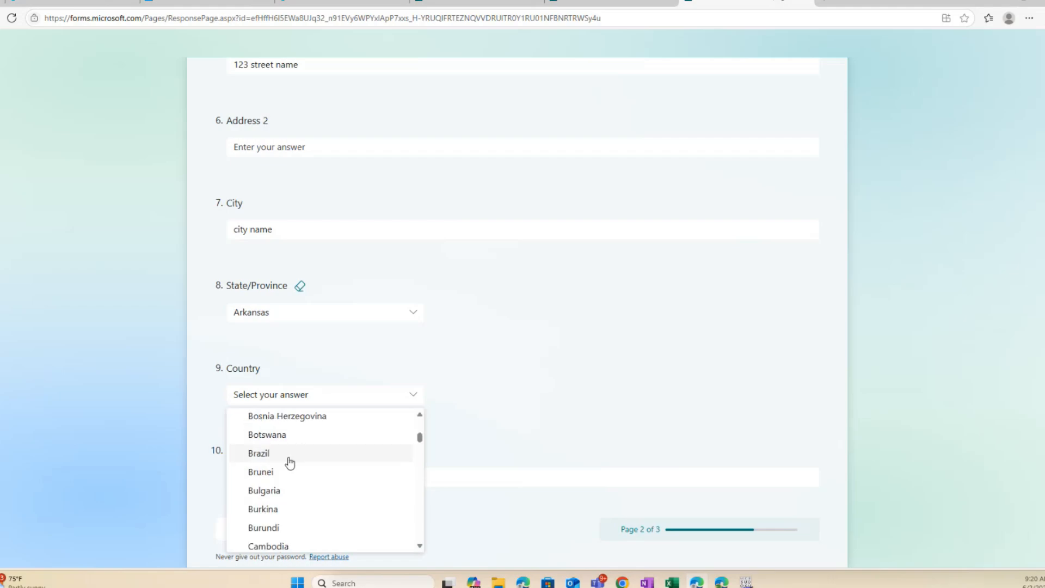
pyautogui.scroll(-20, 289, 463)
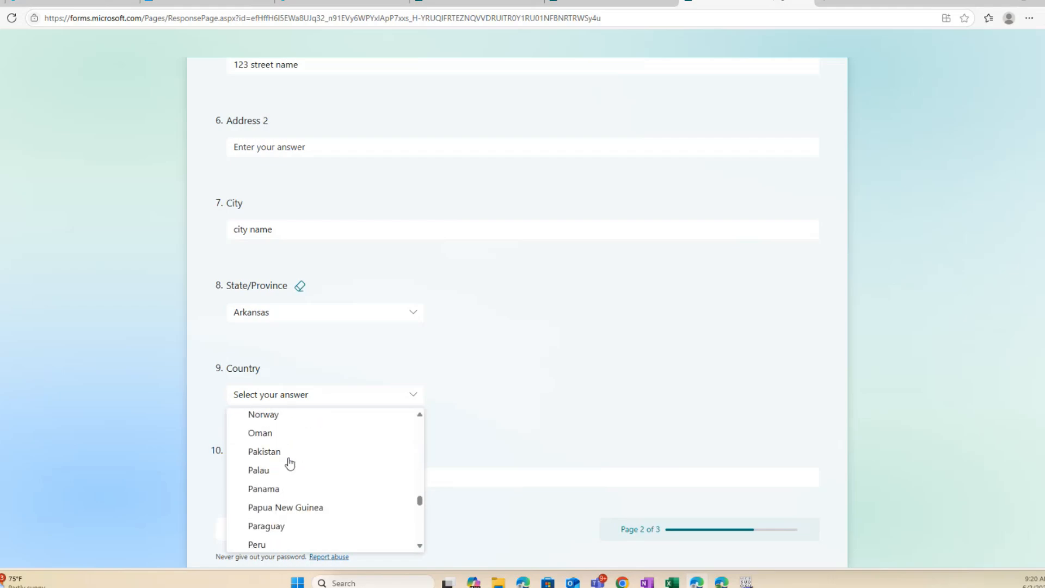
pyautogui.scroll(-10, 289, 463)
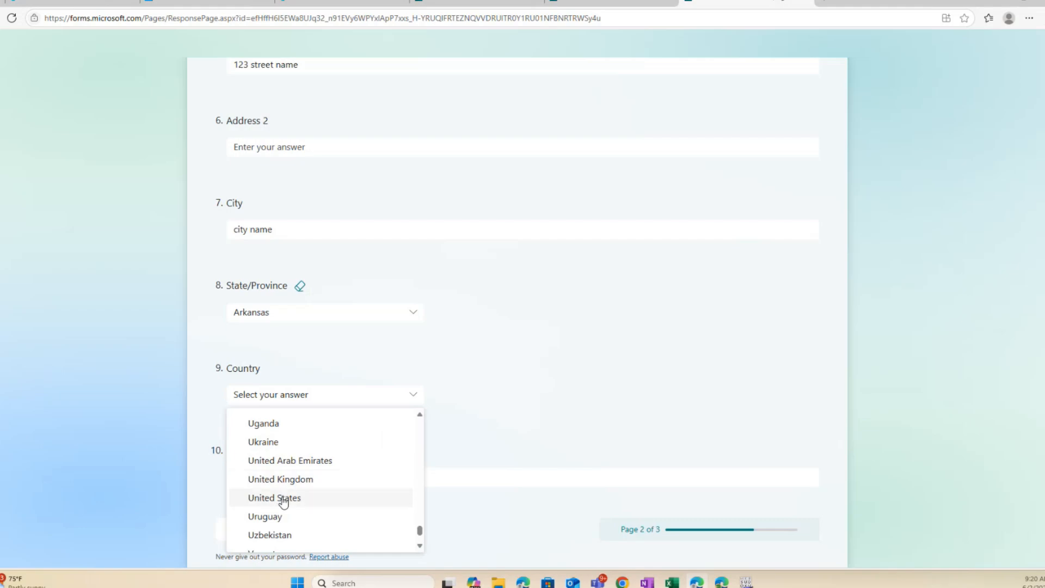
pyautogui.click(280, 497)
pyautogui.click(431, 476)
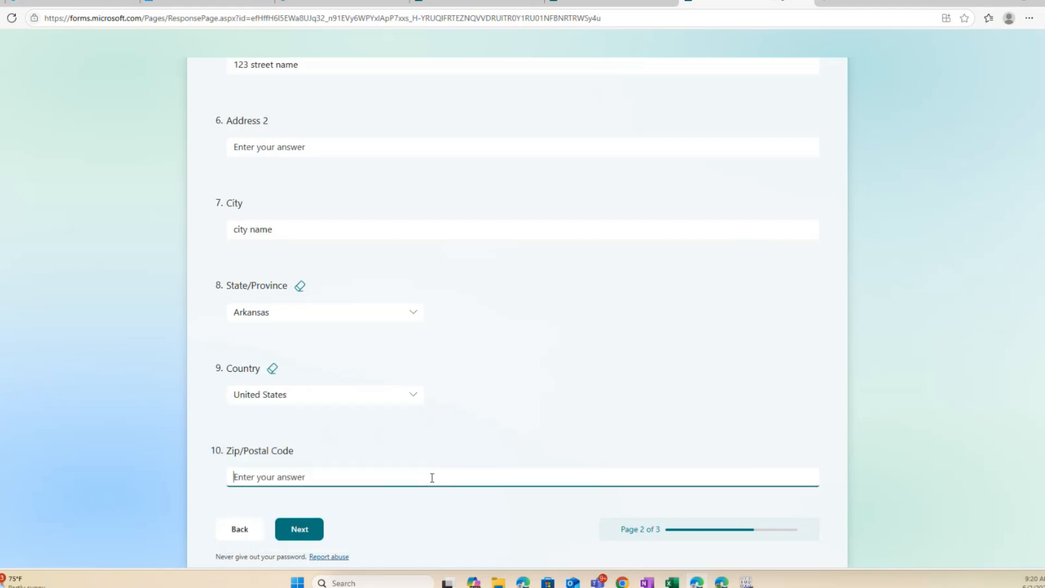
pyautogui.write('234234')
pyautogui.click(299, 525)
# Enter the contact's first and last name, e-mail, phone and job title 'developer', then submit
pyautogui.click(263, 197)
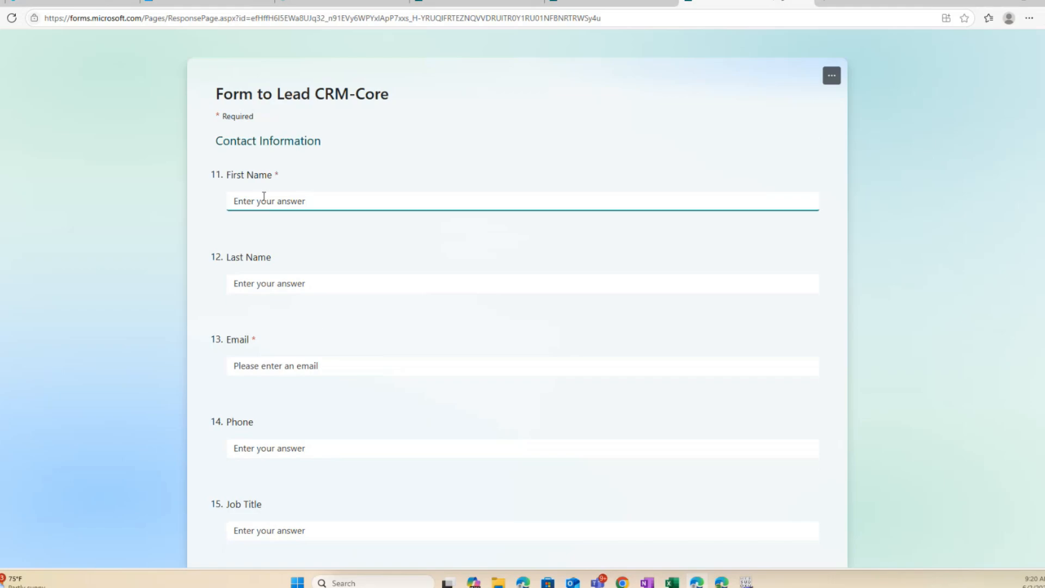
pyautogui.press('Tab')
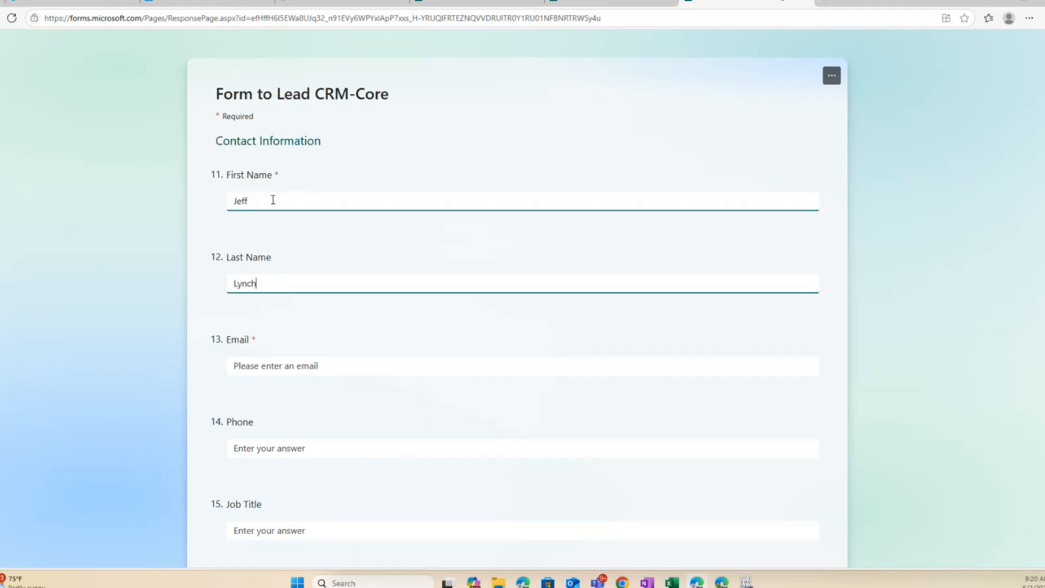
pyautogui.press('Tab')
pyautogui.press('Tab')
pyautogui.write('123123123')
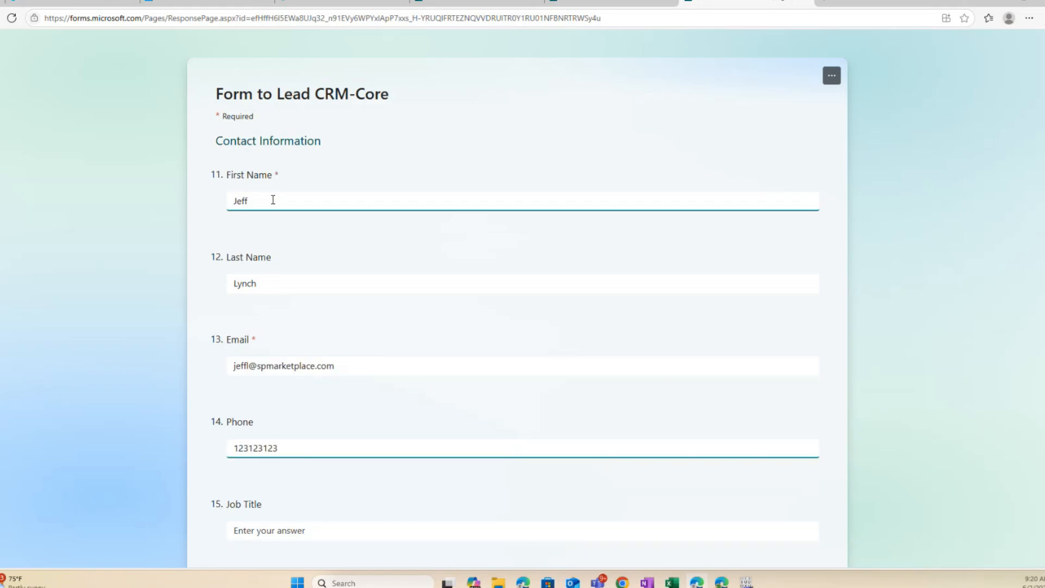
pyautogui.press('Tab')
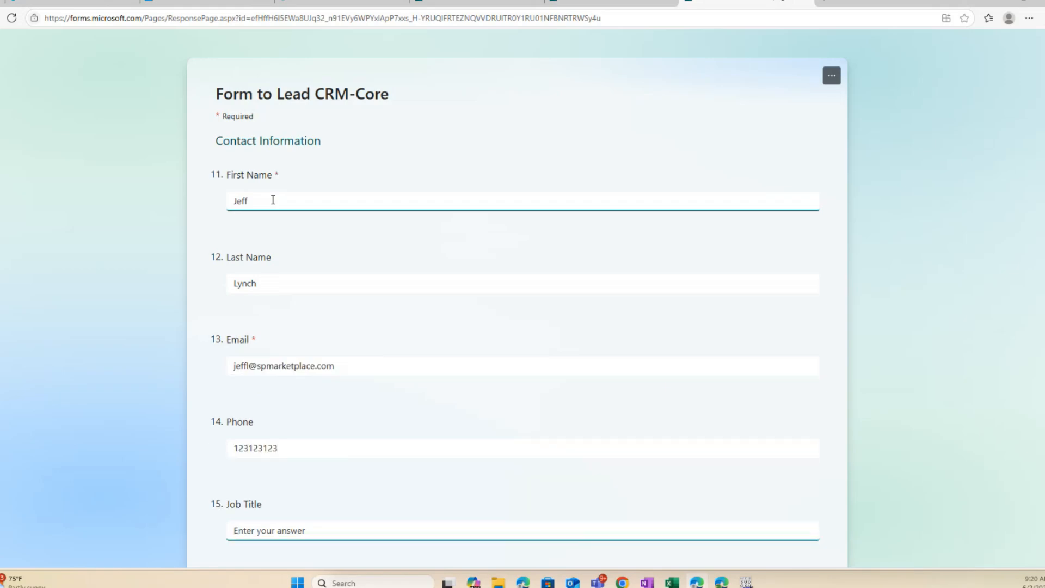
pyautogui.write('developer')
pyautogui.scroll(-3, 332, 250)
pyautogui.click(300, 403)
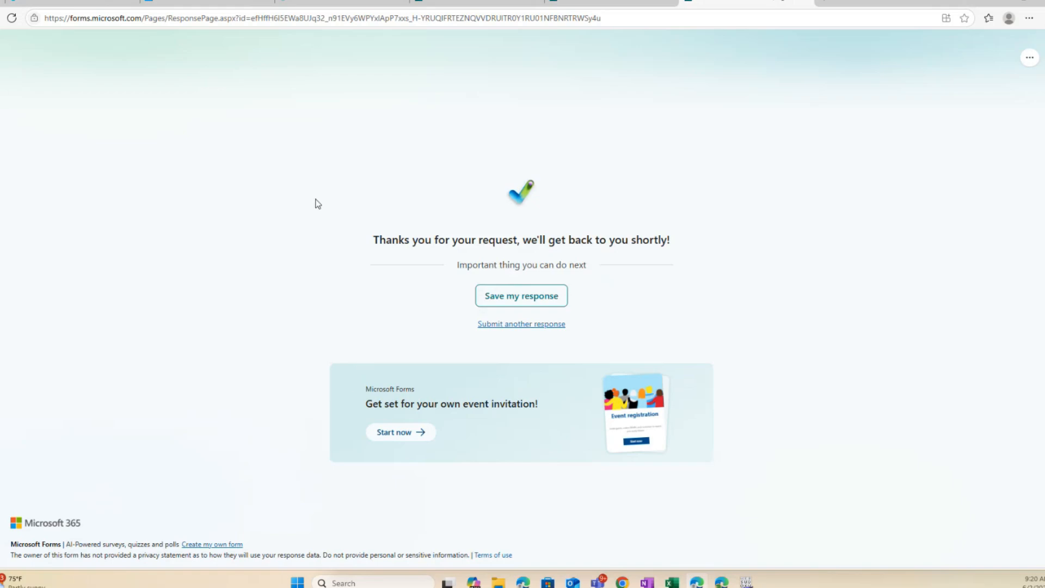
# Open the Sales Department Leads list and find the new 'CRM Core Add on' lead marked Needs Initial Review
pyautogui.click(85, 4)
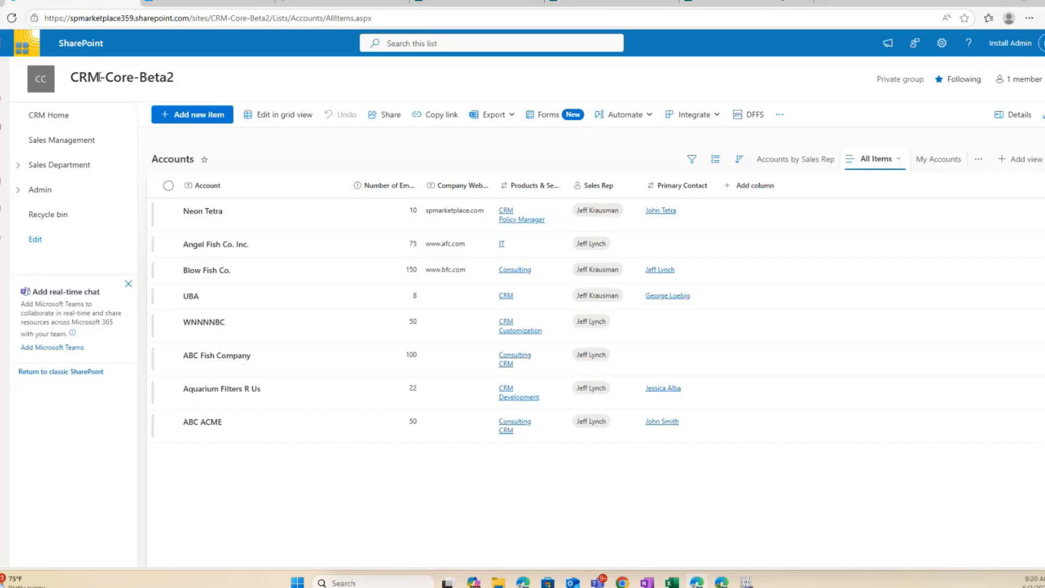
pyautogui.click(19, 166)
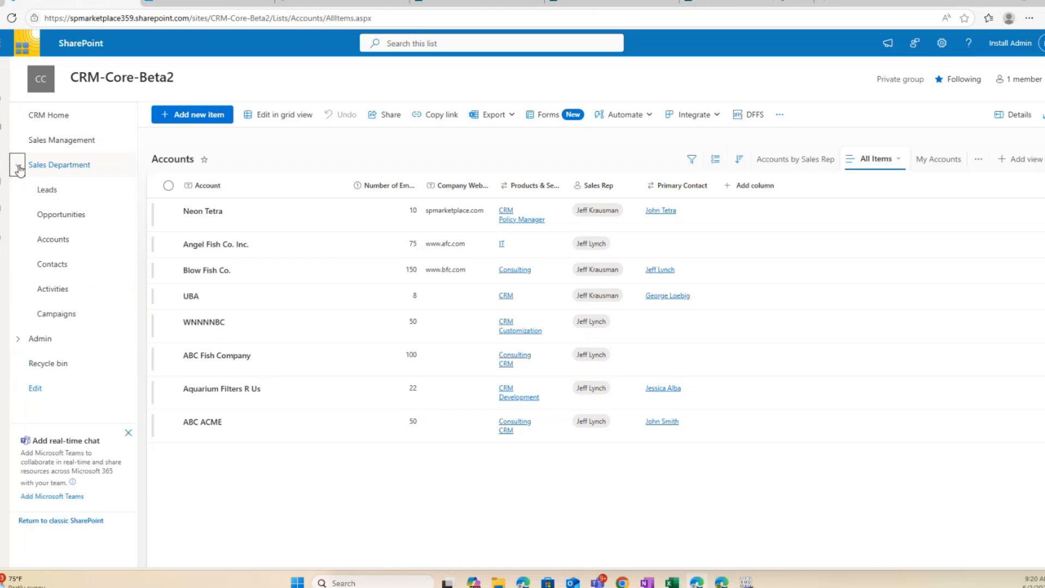
pyautogui.click(48, 190)
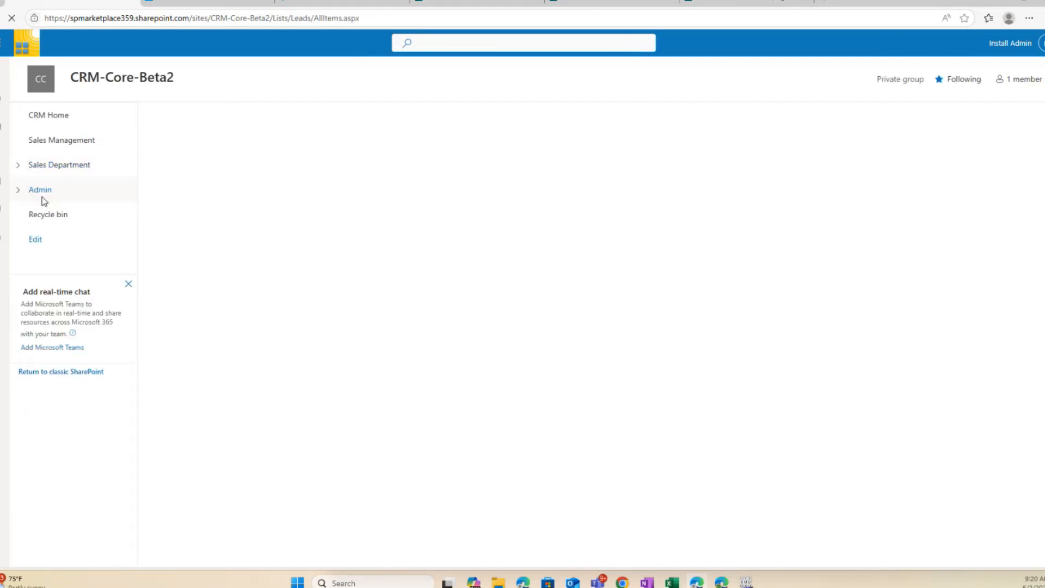
pyautogui.scroll(-3, 240, 302)
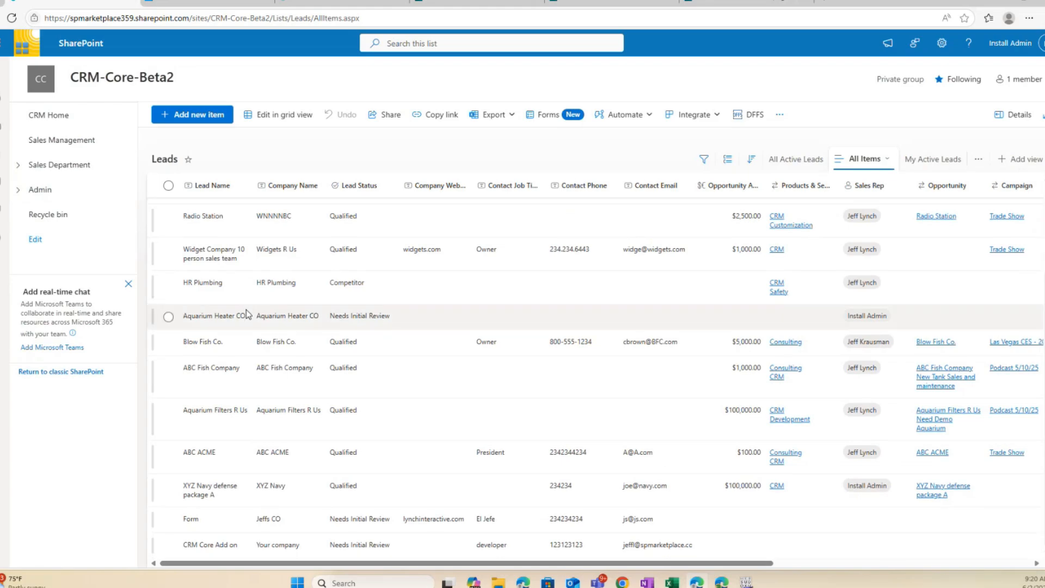
pyautogui.click(169, 545)
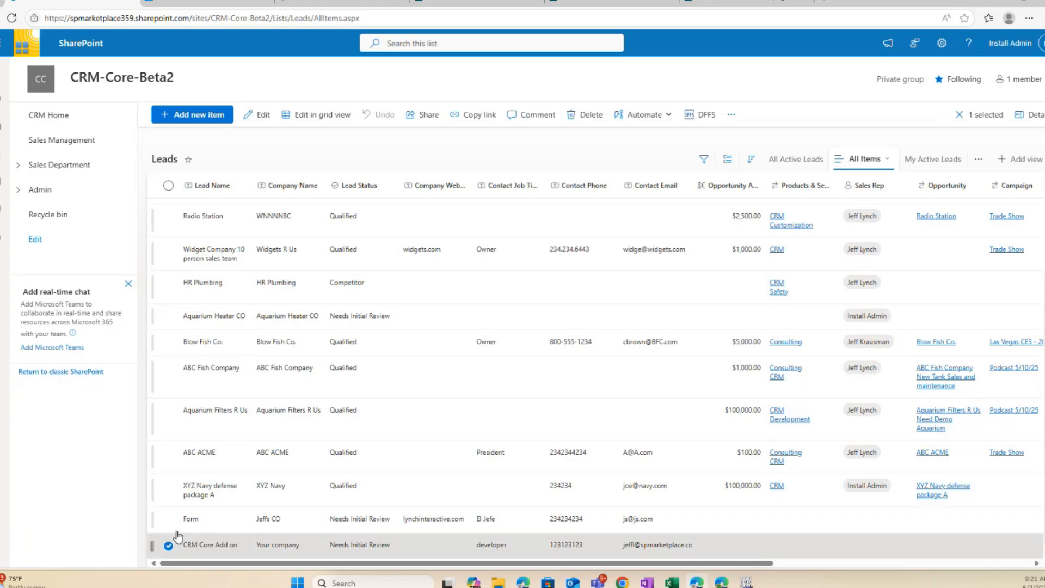
pyautogui.click(264, 116)
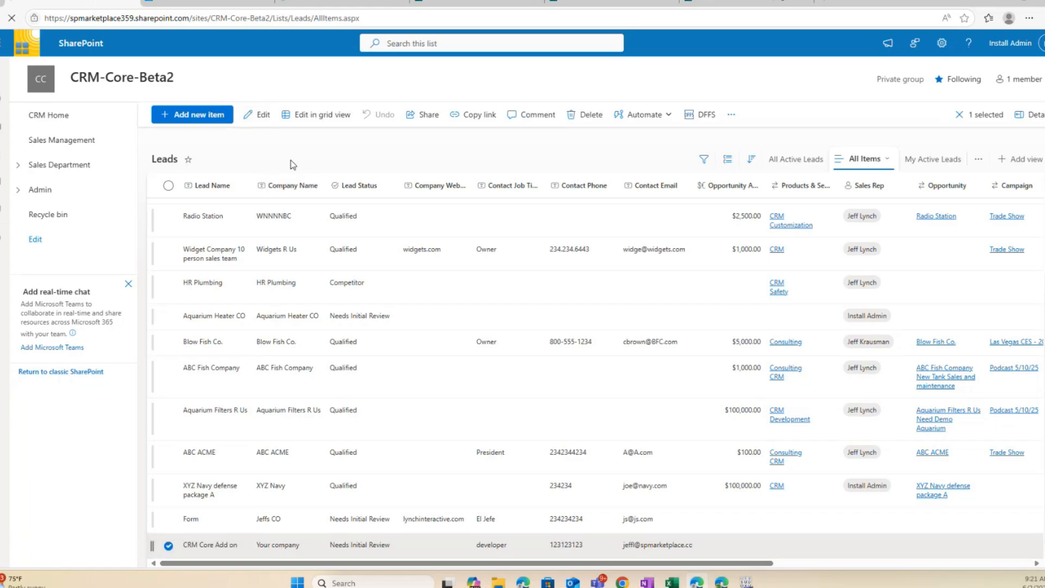